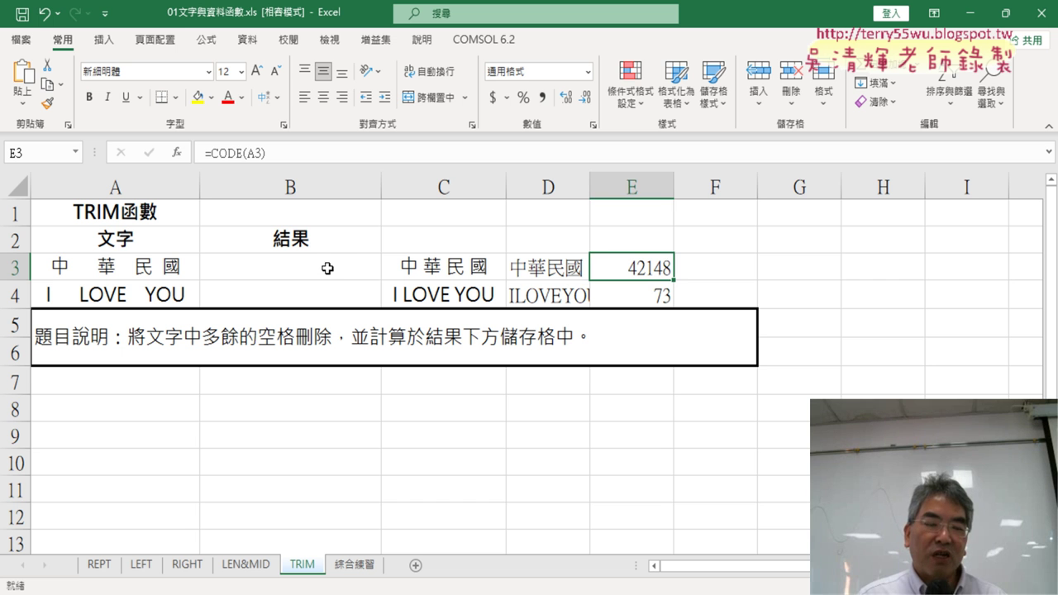
# Insert an IF function in B3 with the logical test CODE(A3)<128
pyautogui.click(327, 269)
pyautogui.click(177, 153)
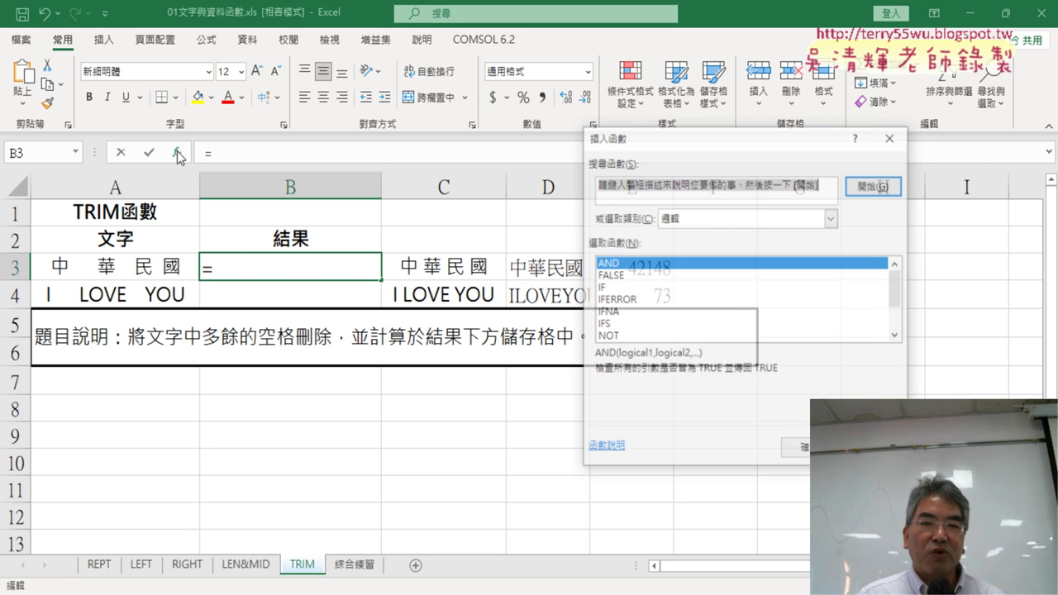
pyautogui.doubleClick(616, 286)
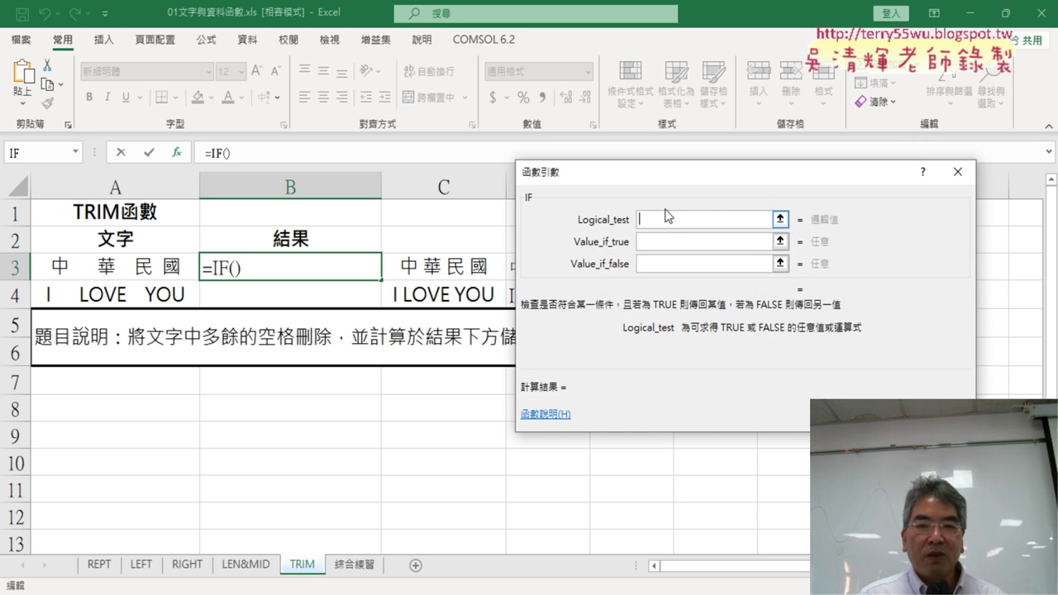
pyautogui.moveTo(655, 172); pyautogui.dragTo(273, 343)
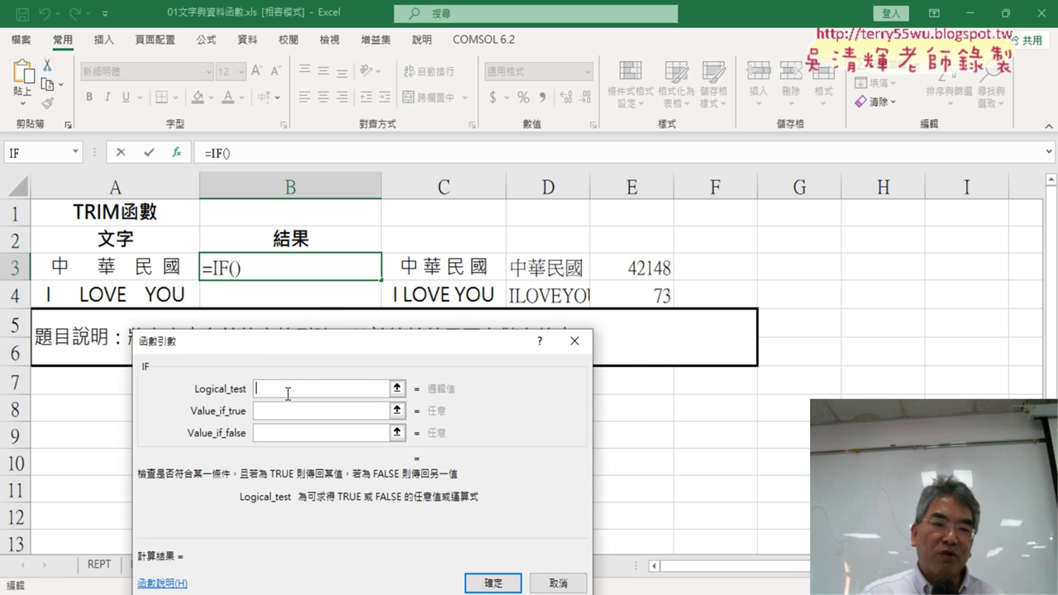
pyautogui.write('c')
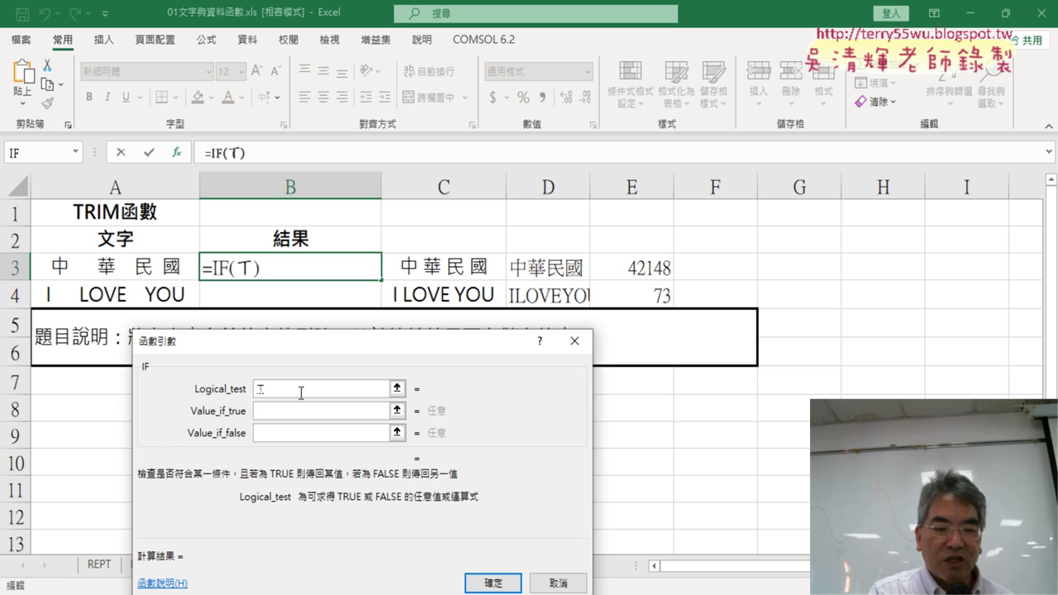
pyautogui.write('ode')
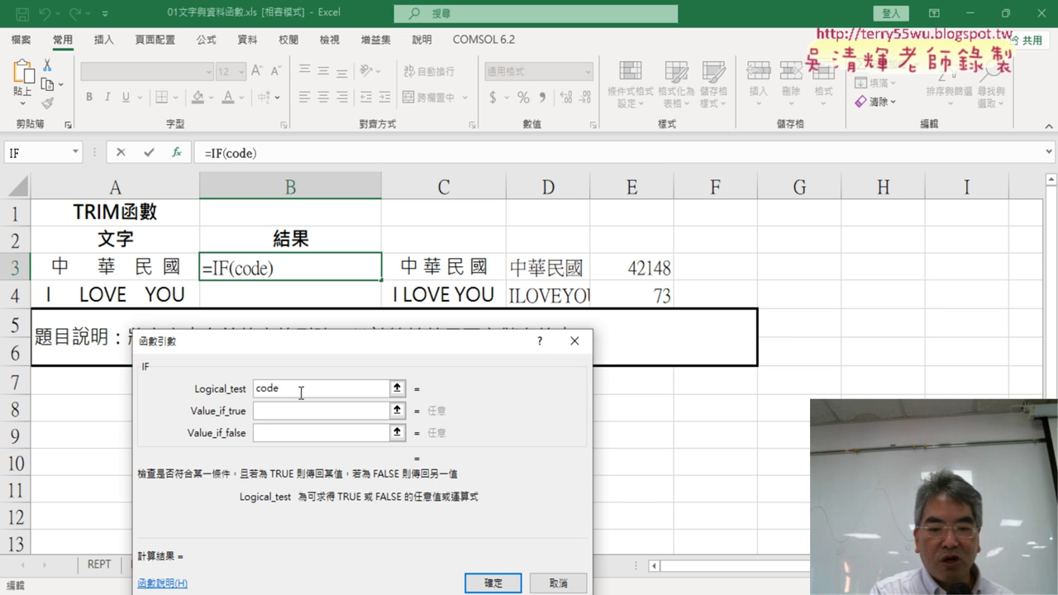
pyautogui.write('(')
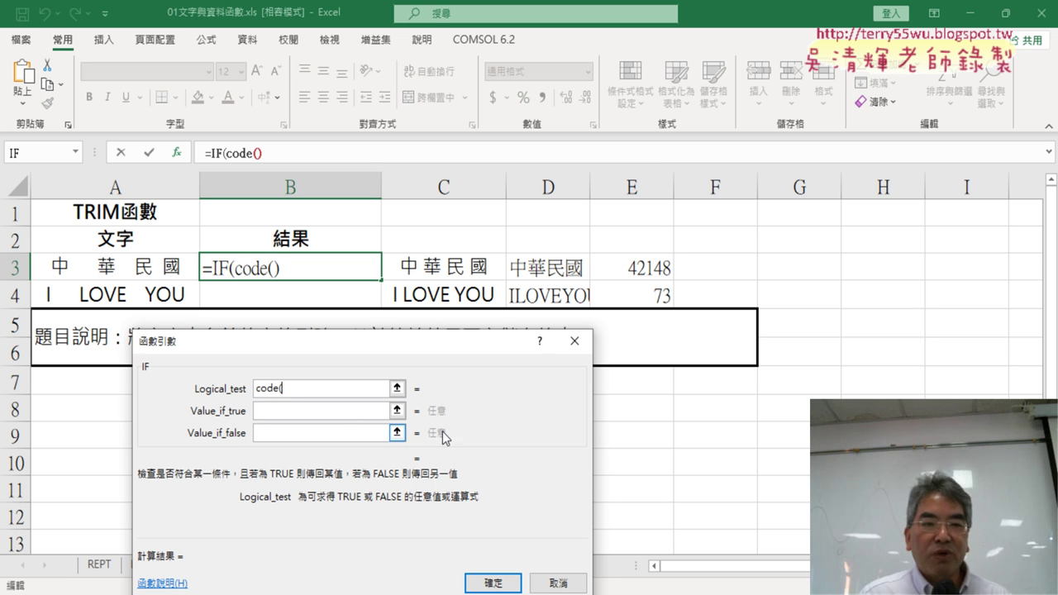
pyautogui.click(137, 266)
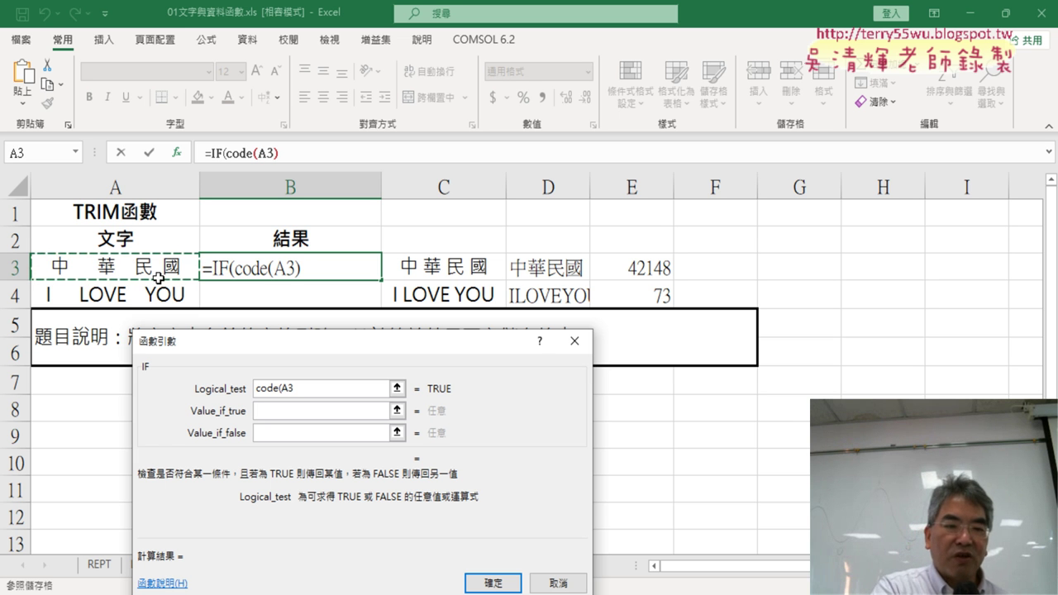
pyautogui.write(')')
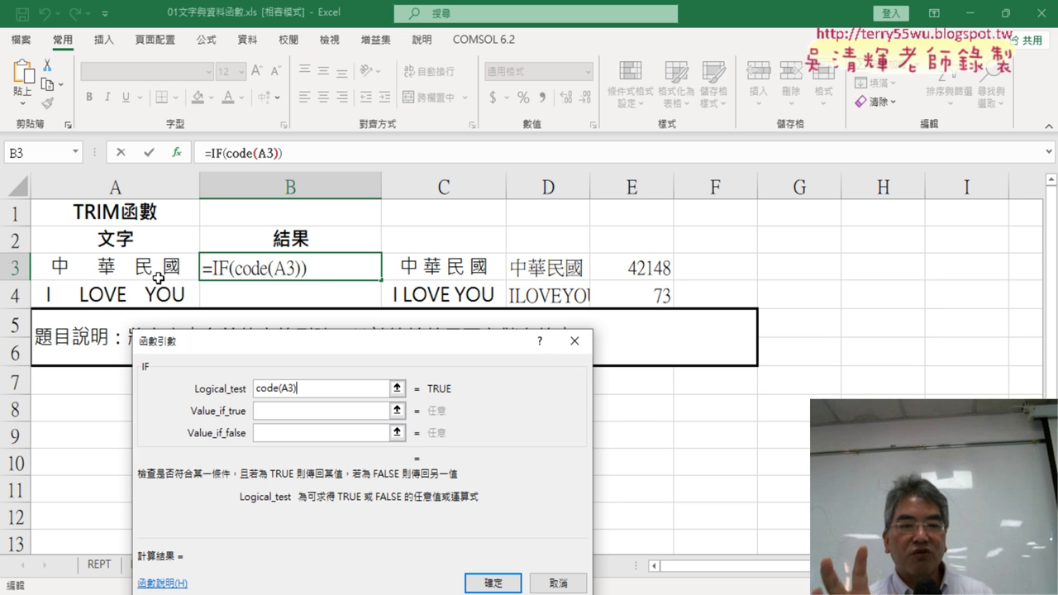
pyautogui.write('<')
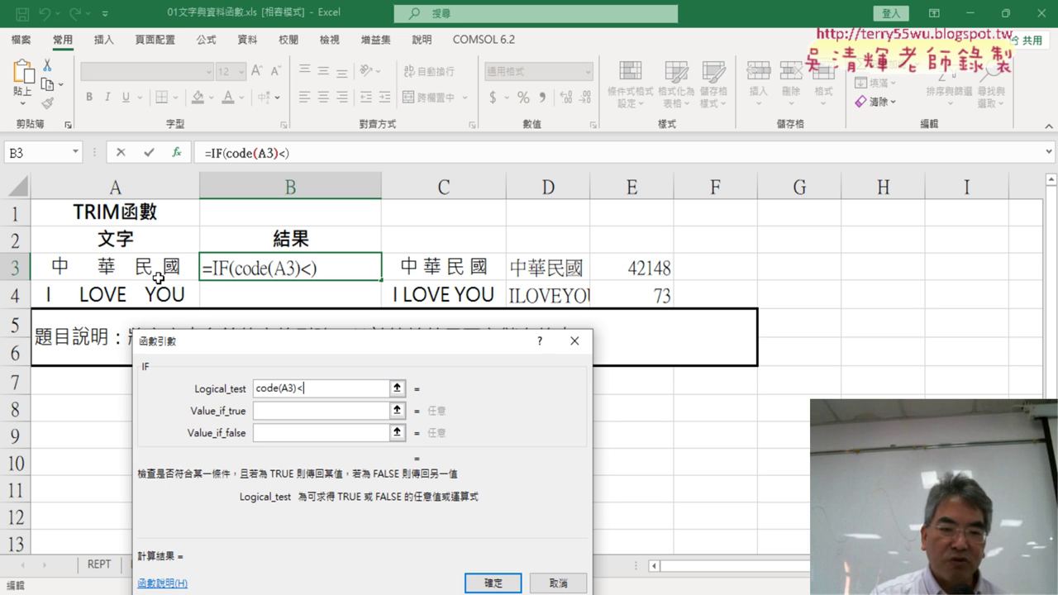
pyautogui.write('128')
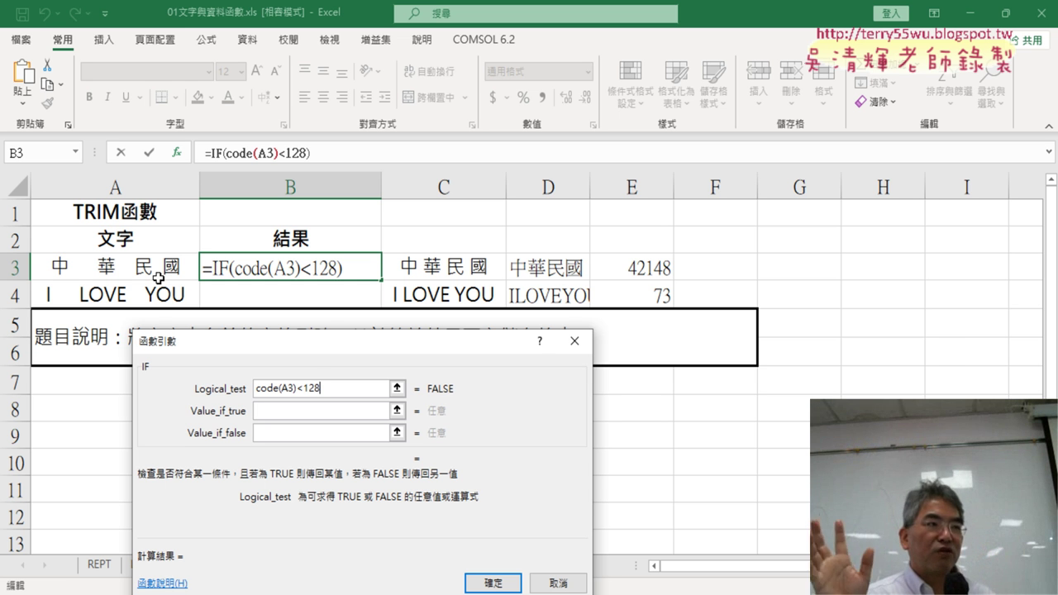
pyautogui.click(295, 412)
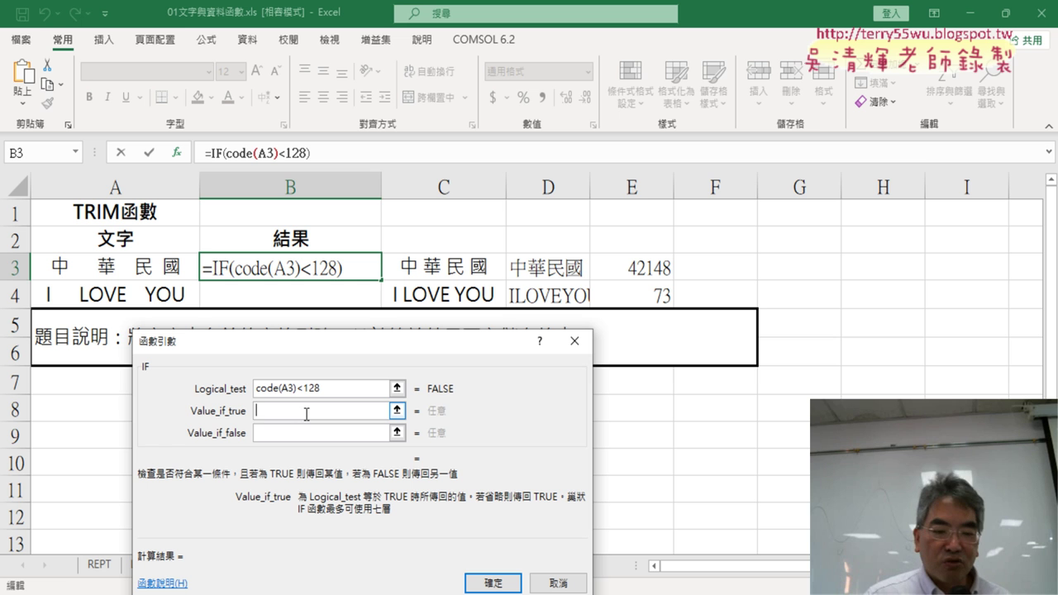
# Set the IF value-if-true to TRIM(A3) and confirm the formula in B3
pyautogui.write('tri')
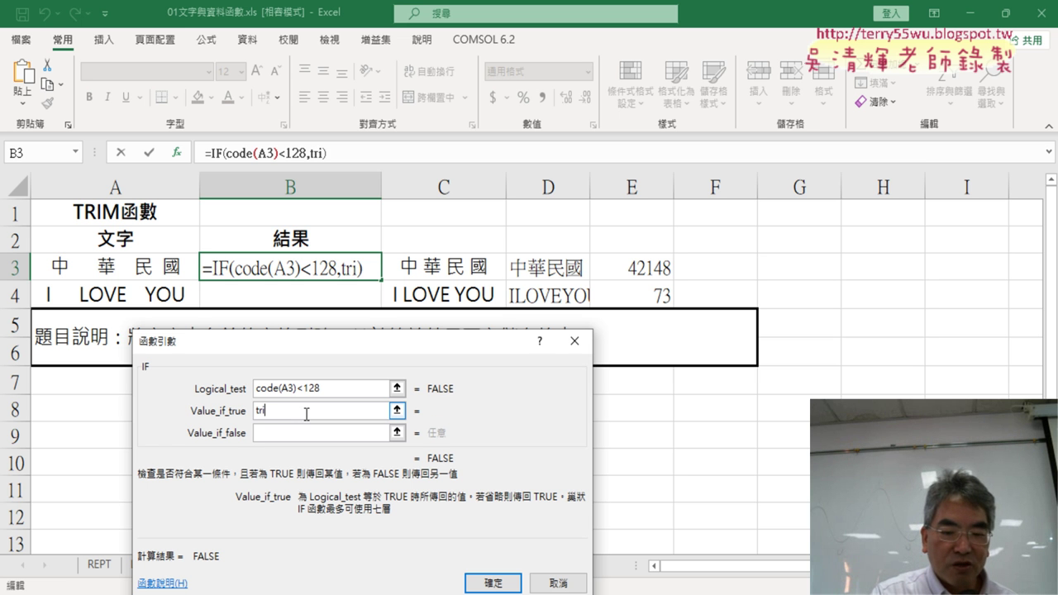
pyautogui.write('m(')
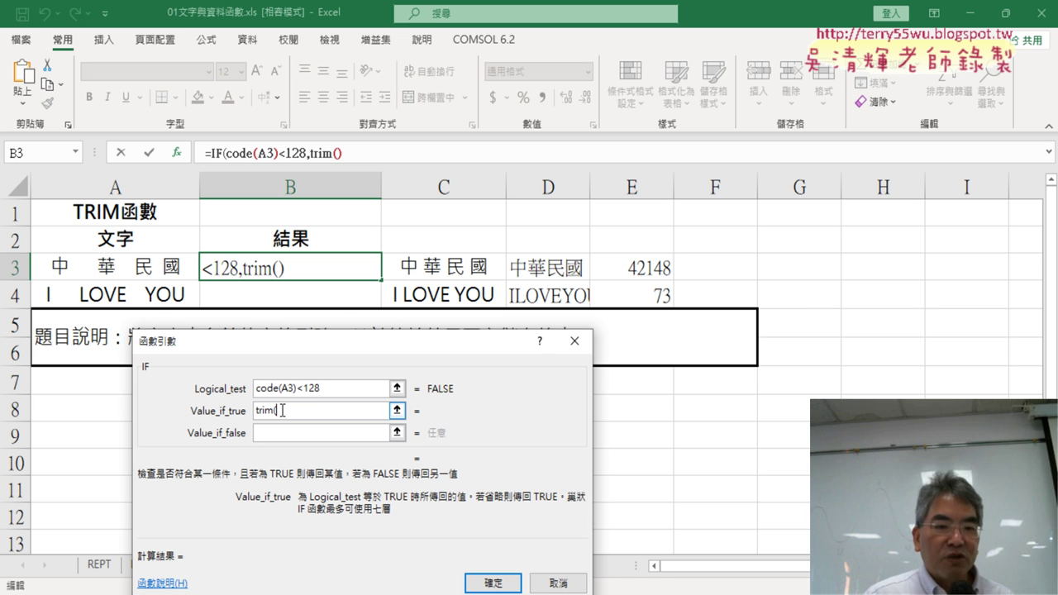
pyautogui.click(145, 267)
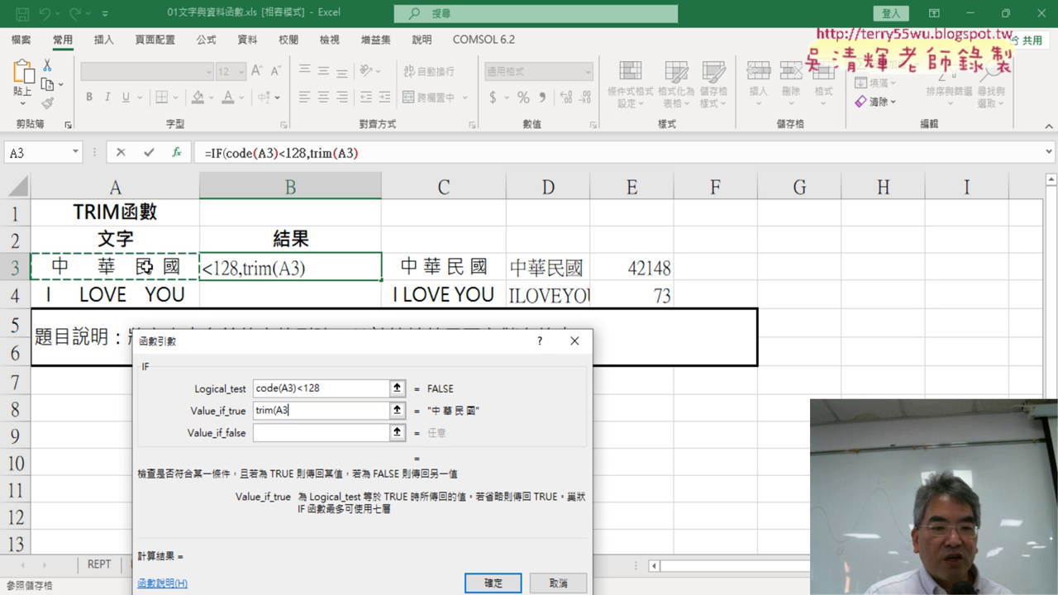
pyautogui.write(')')
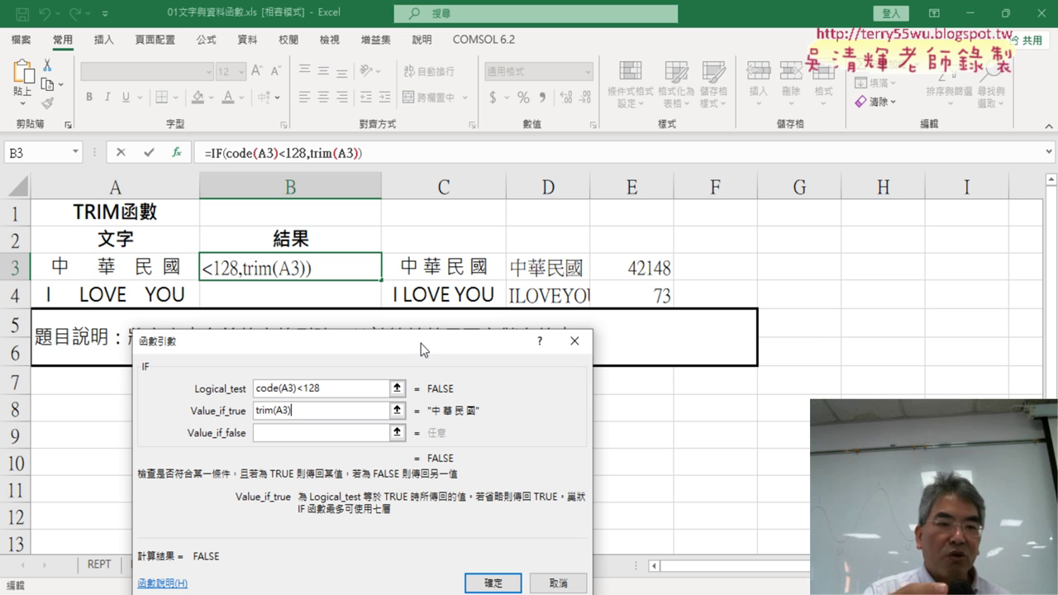
pyautogui.click(273, 439)
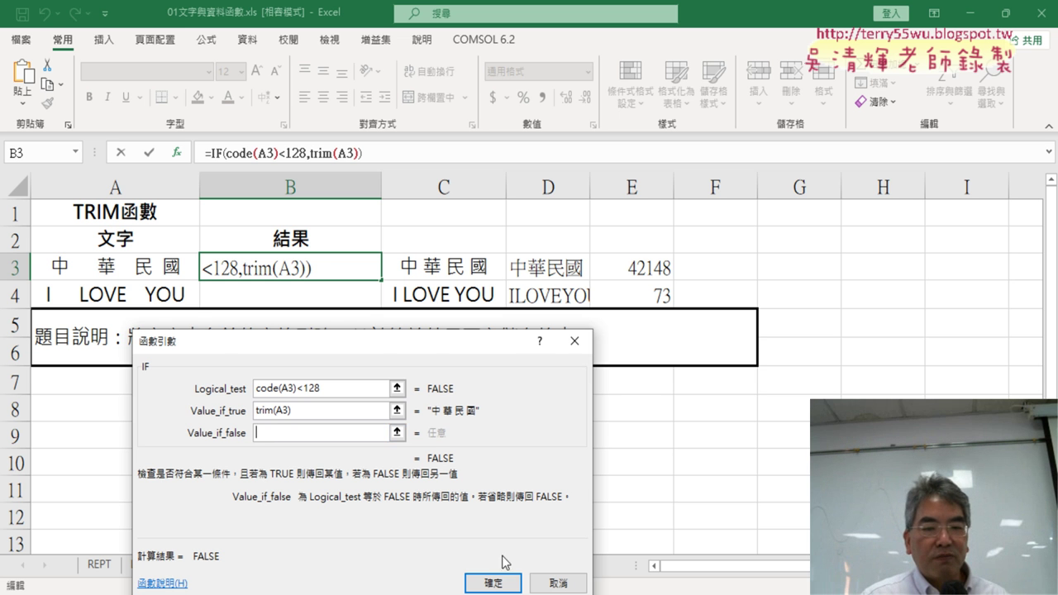
pyautogui.click(495, 584)
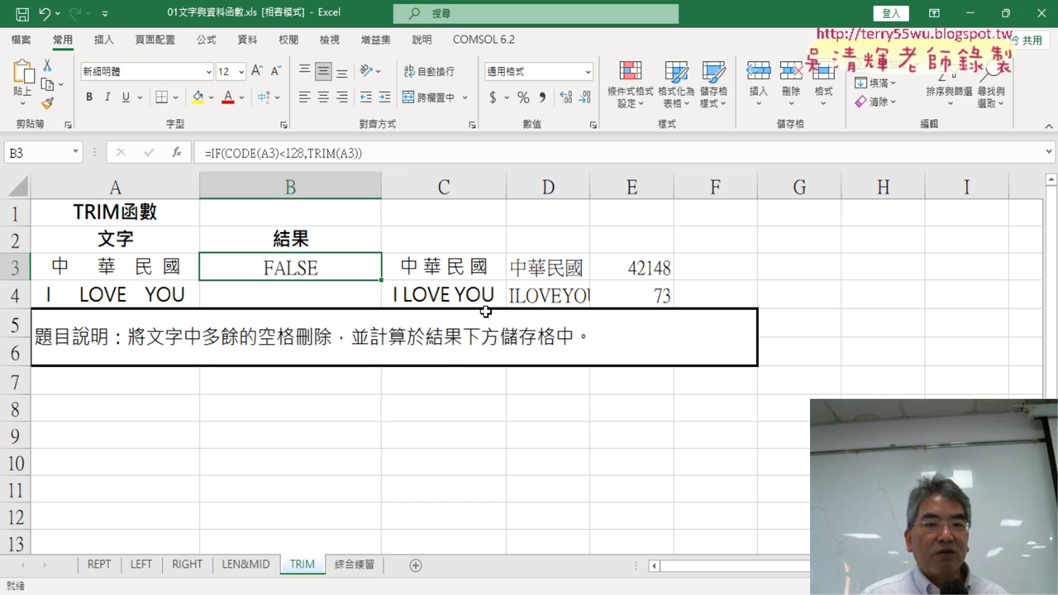
# Copy the SUBSTITUTE(A3," ","") formula text from D3's formula bar without changing D3
pyautogui.click(571, 267)
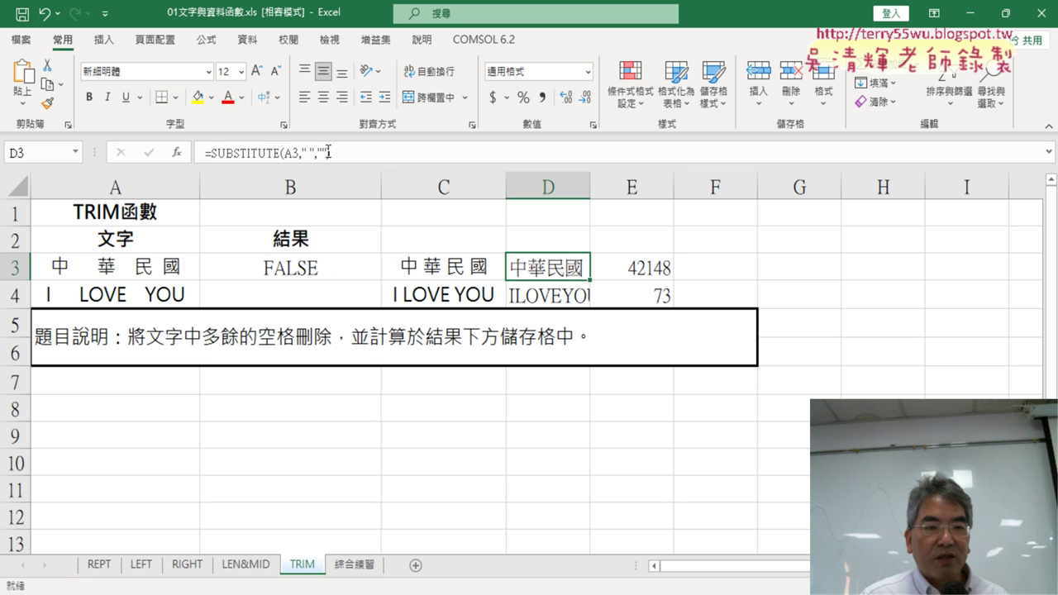
pyautogui.click(209, 154)
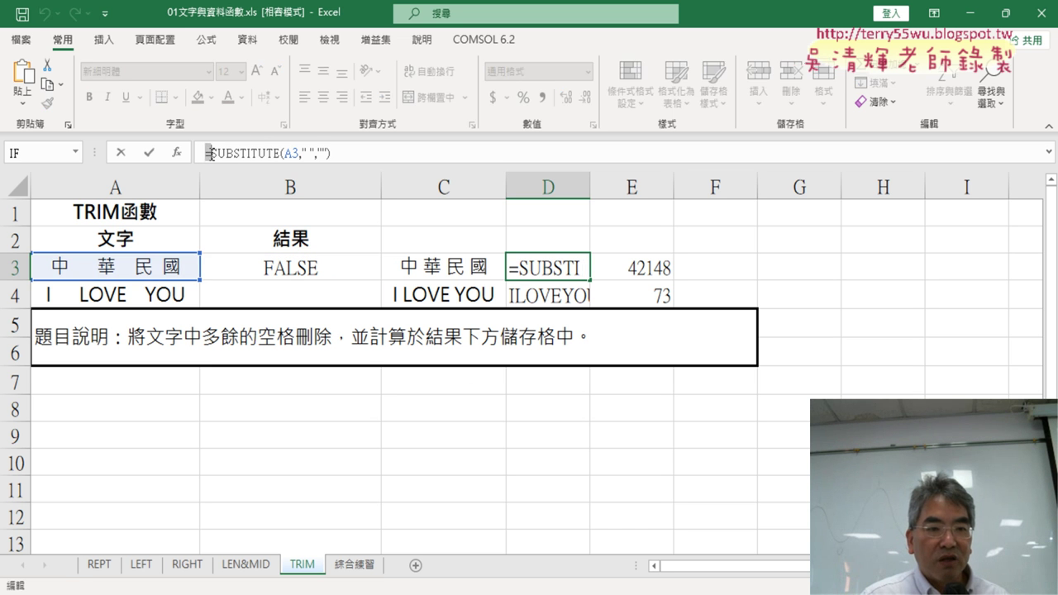
pyautogui.moveTo(210, 154); pyautogui.dragTo(331, 154)
pyautogui.rightClick(327, 151)
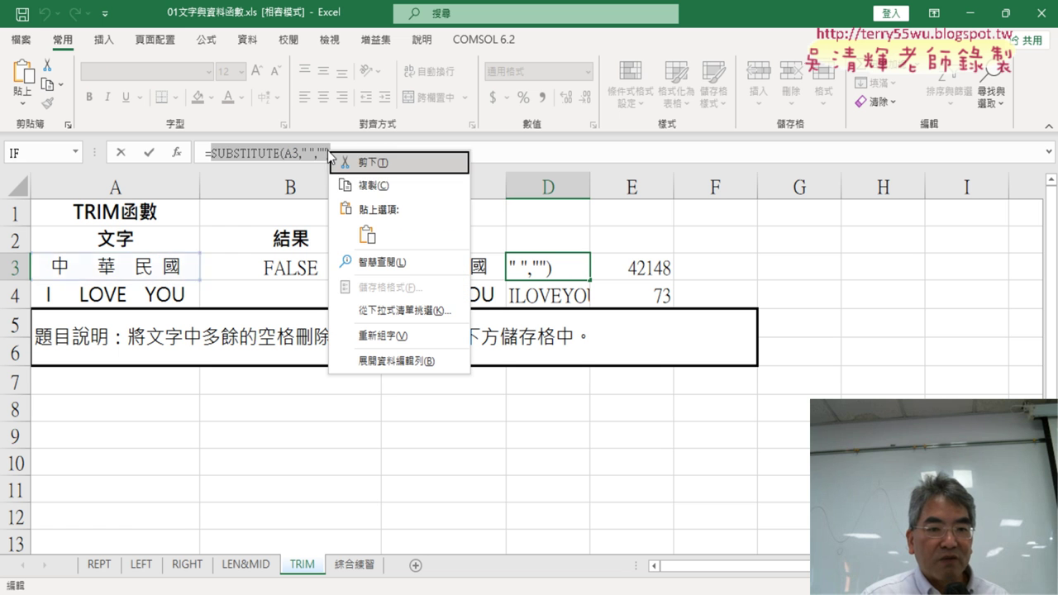
pyautogui.click(364, 177)
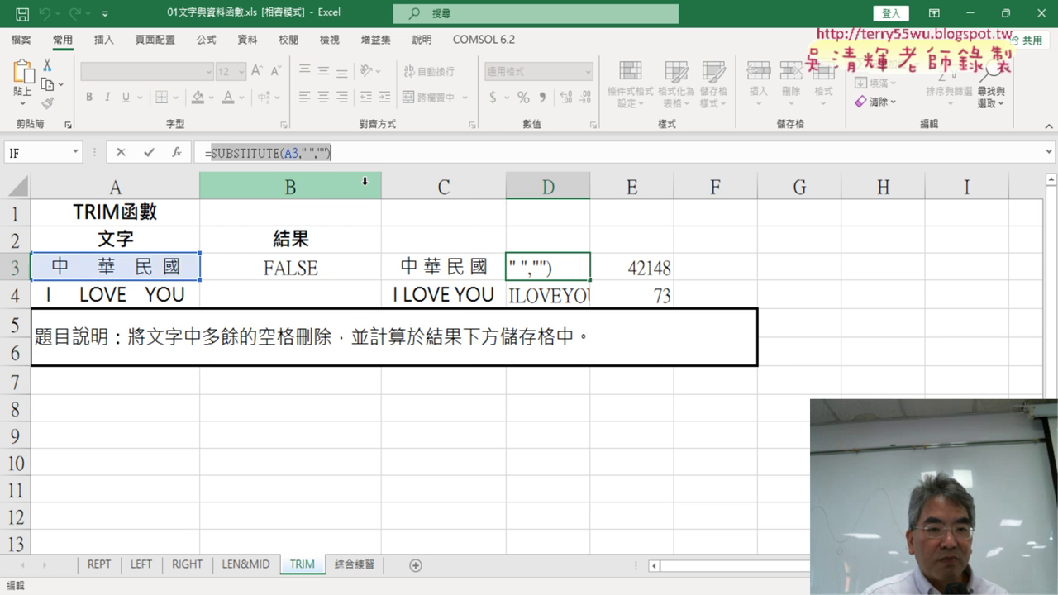
pyautogui.click(125, 156)
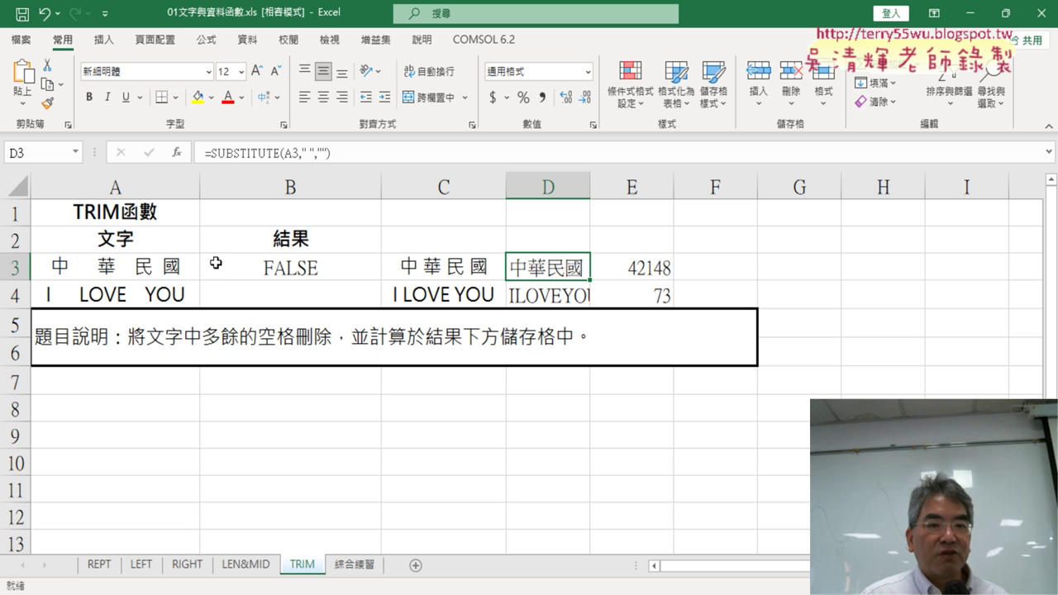
# Add SUBSTITUTE(A3," ","") as the value-if-false of B3's IF formula and confirm
pyautogui.click(308, 274)
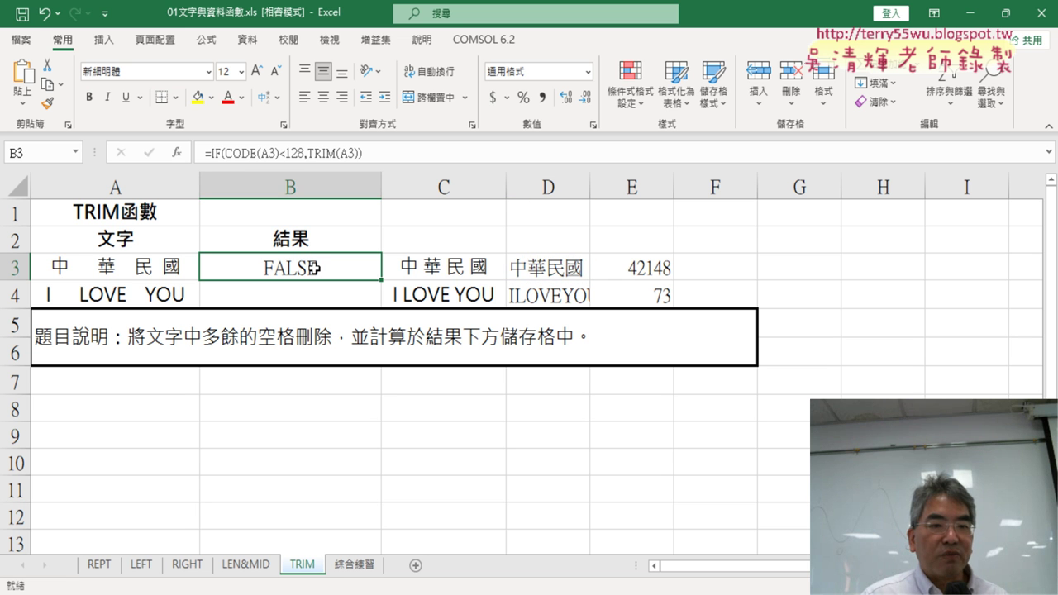
pyautogui.click(216, 154)
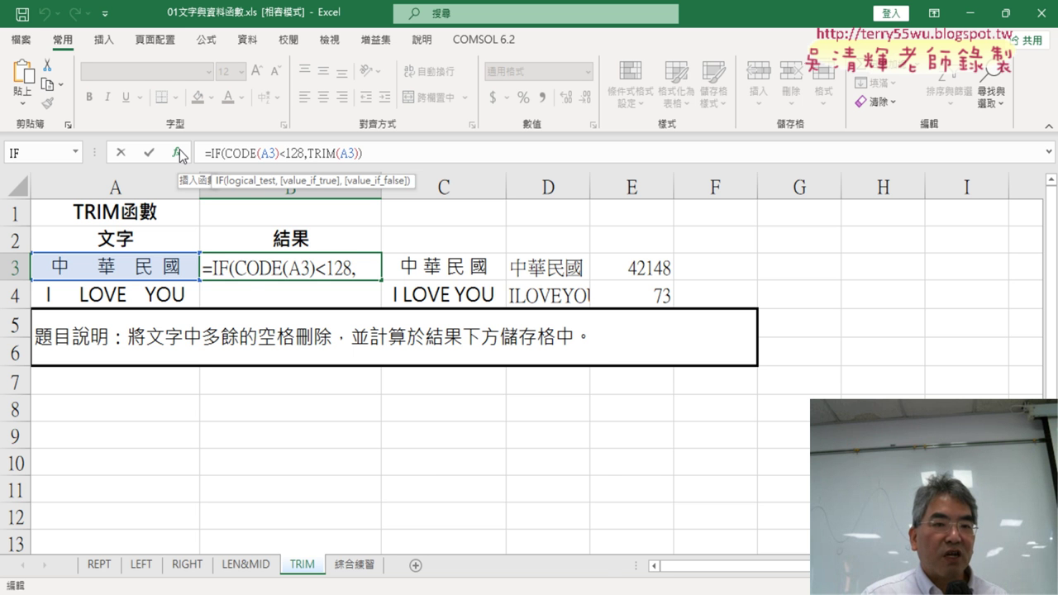
pyautogui.click(178, 153)
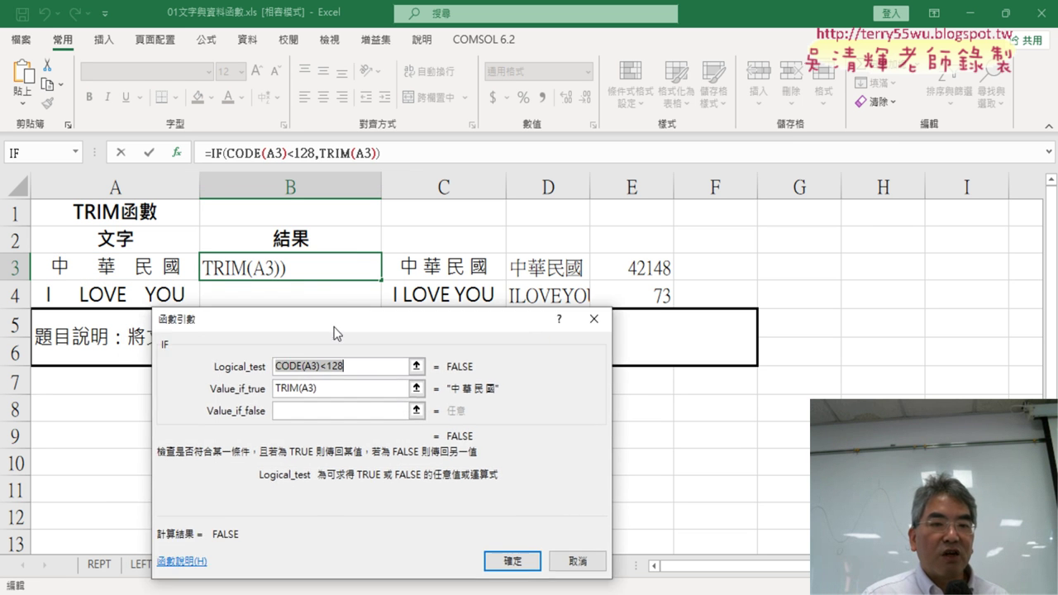
pyautogui.moveTo(305, 352); pyautogui.dragTo(557, 116)
pyautogui.click(530, 184)
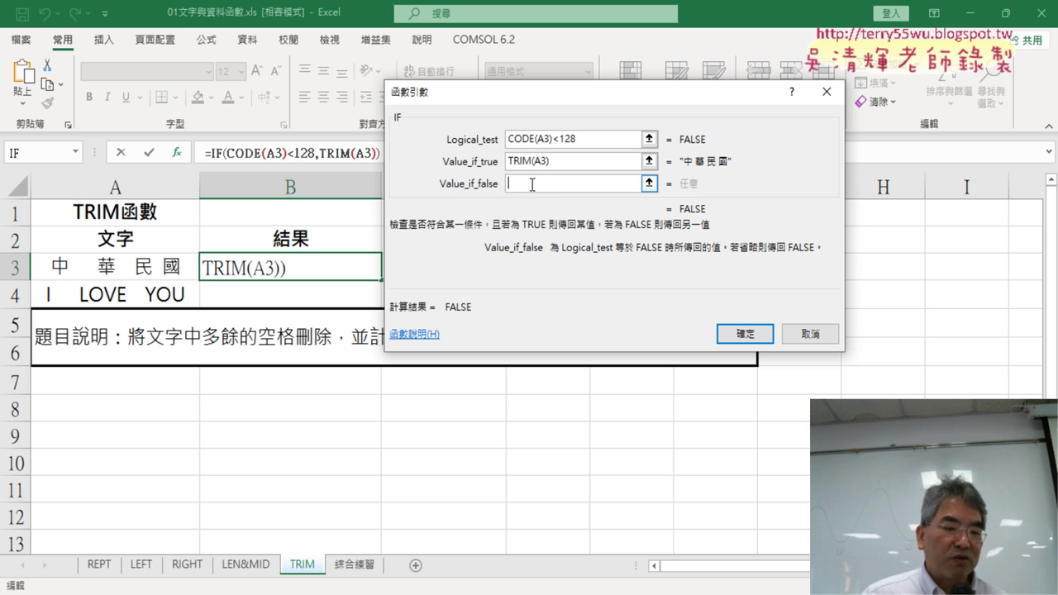
pyautogui.write('SUBSTITUTE(A3," ","")')
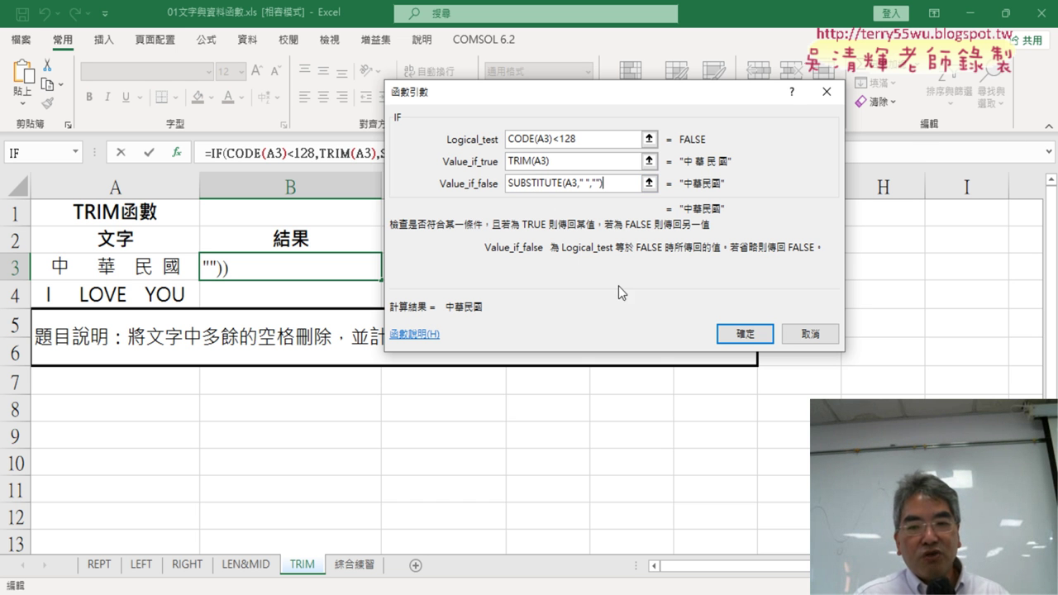
pyautogui.click(746, 334)
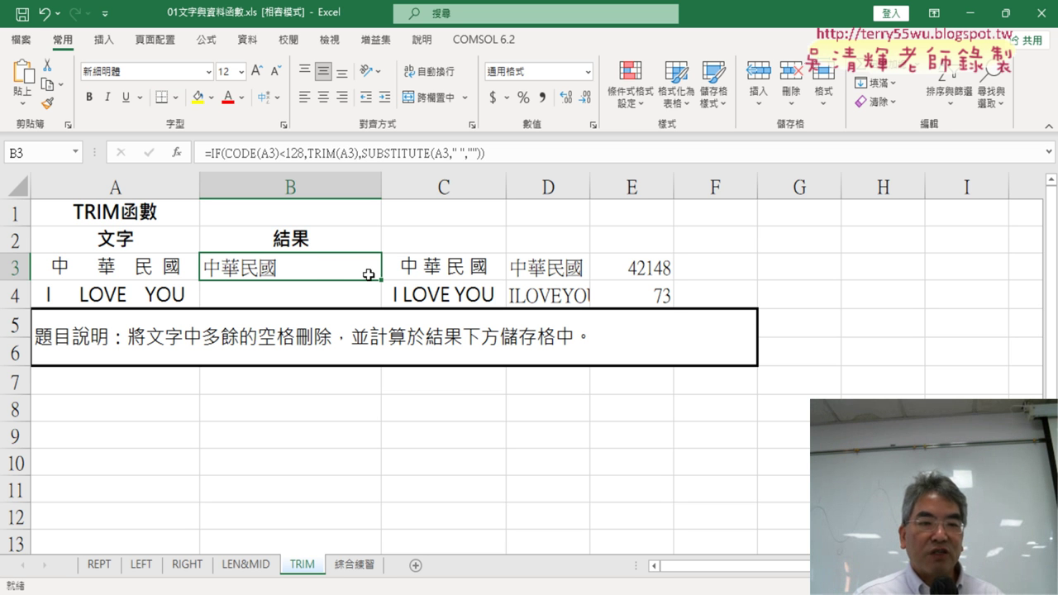
# Fill the IF formula down to B4 and delete task-description rows 5–6
pyautogui.moveTo(384, 279); pyautogui.dragTo(384, 308)
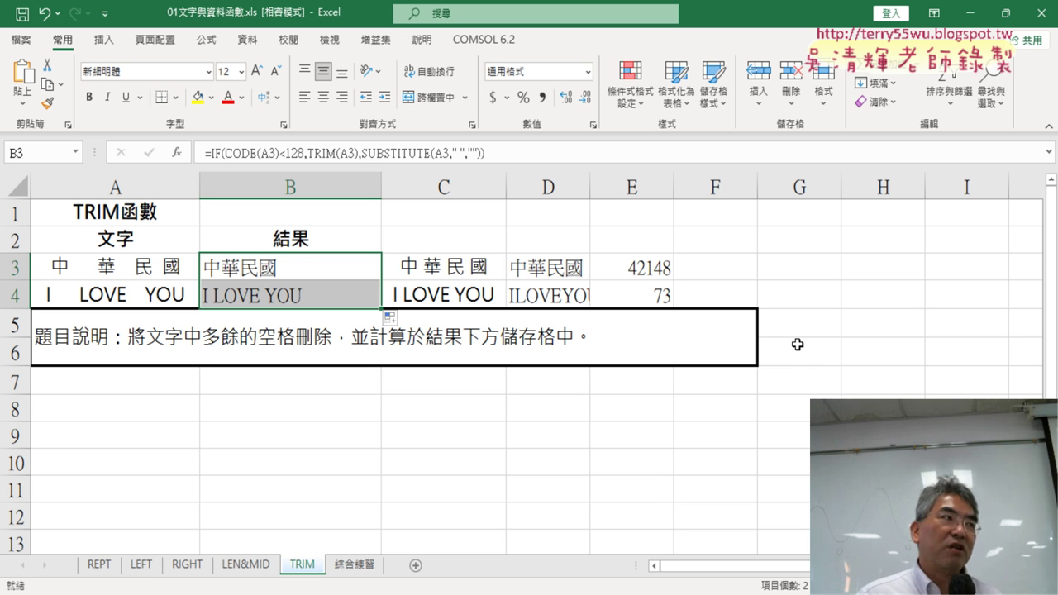
pyautogui.click(18, 326)
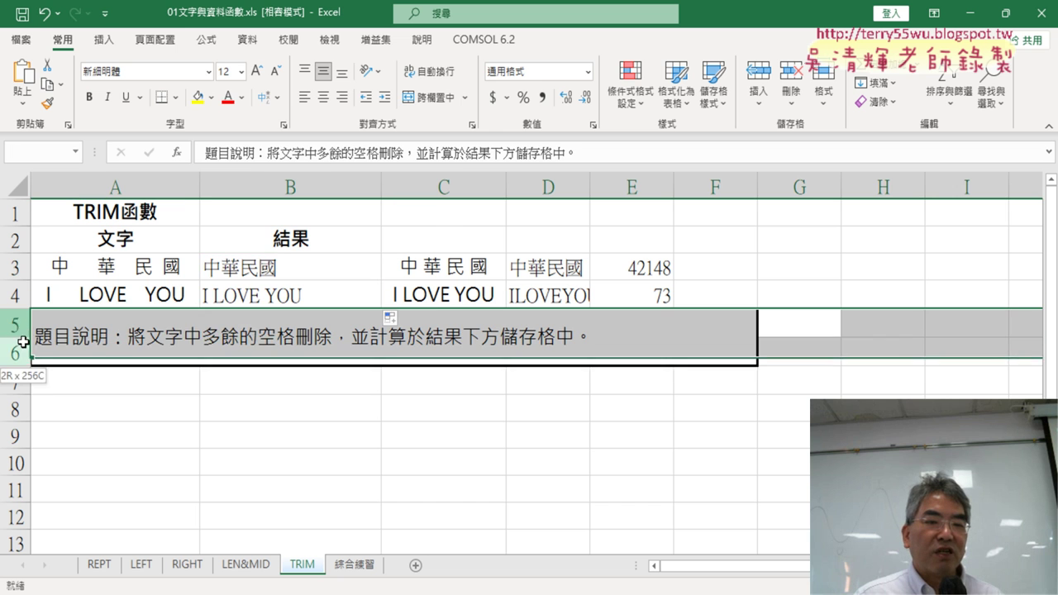
pyautogui.rightClick(170, 340)
pyautogui.click(215, 214)
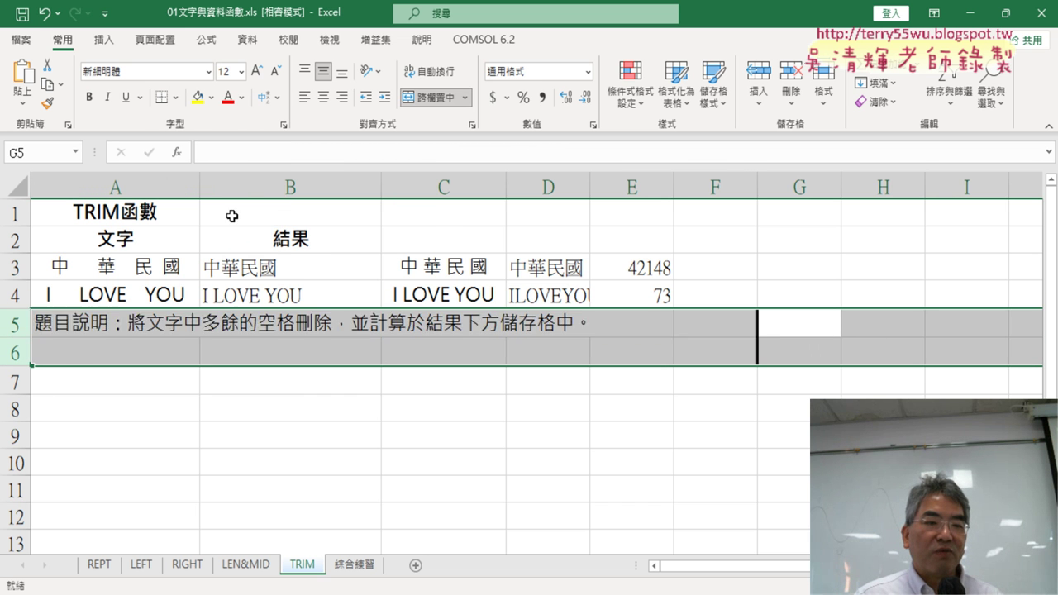
pyautogui.click(114, 323)
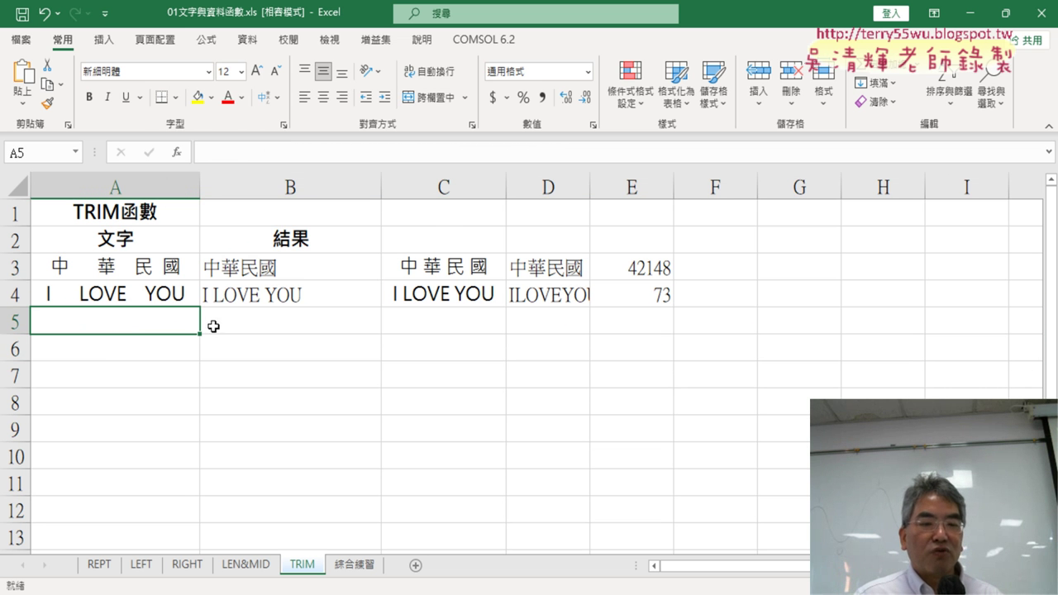
# Select the B3:B4 results and open B3's formula for review
pyautogui.click(98, 356)
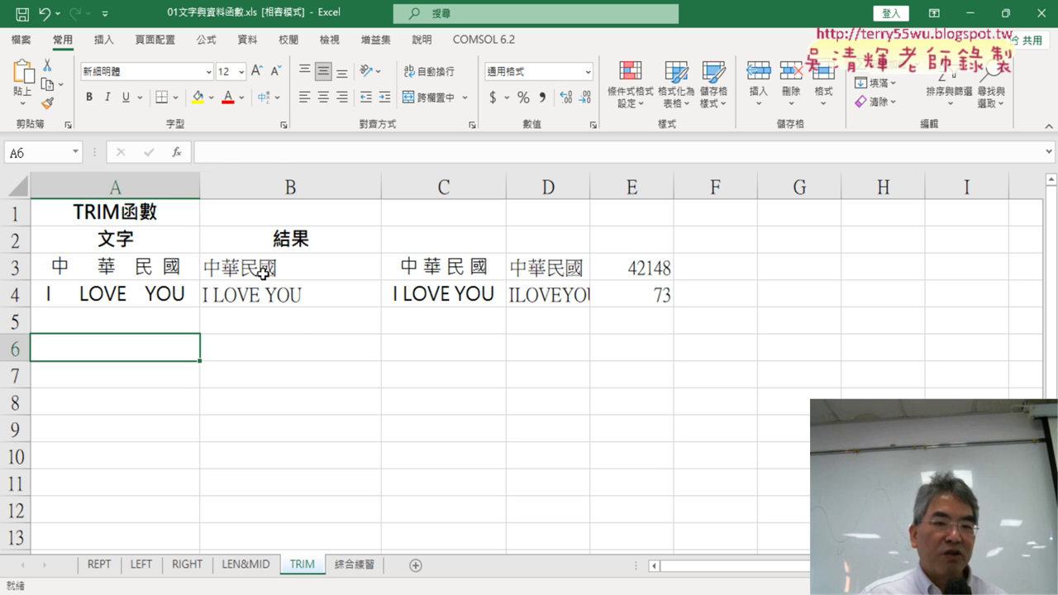
pyautogui.moveTo(262, 274); pyautogui.dragTo(272, 295)
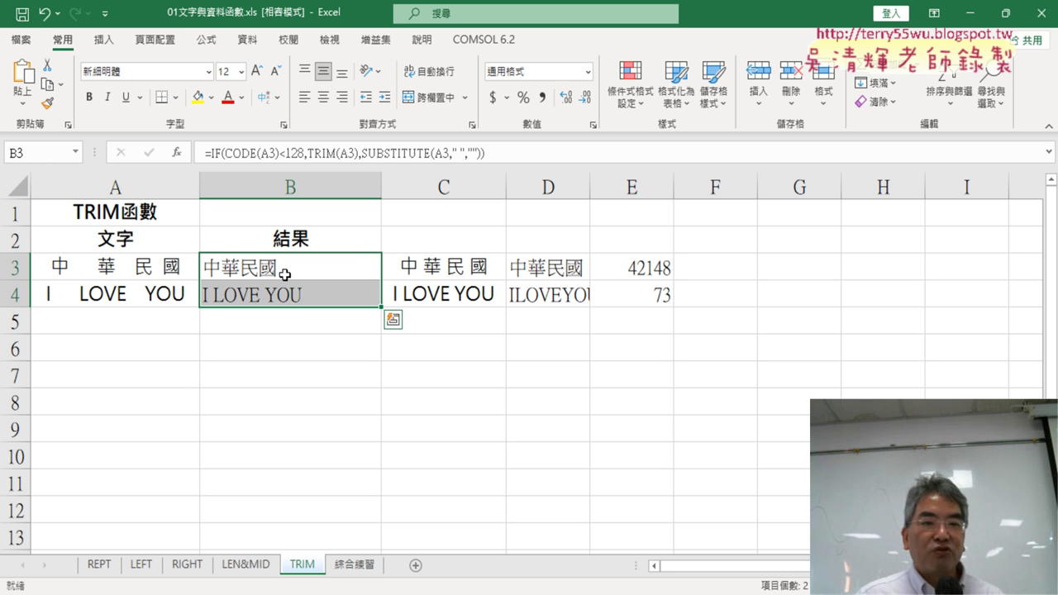
pyautogui.click(284, 274)
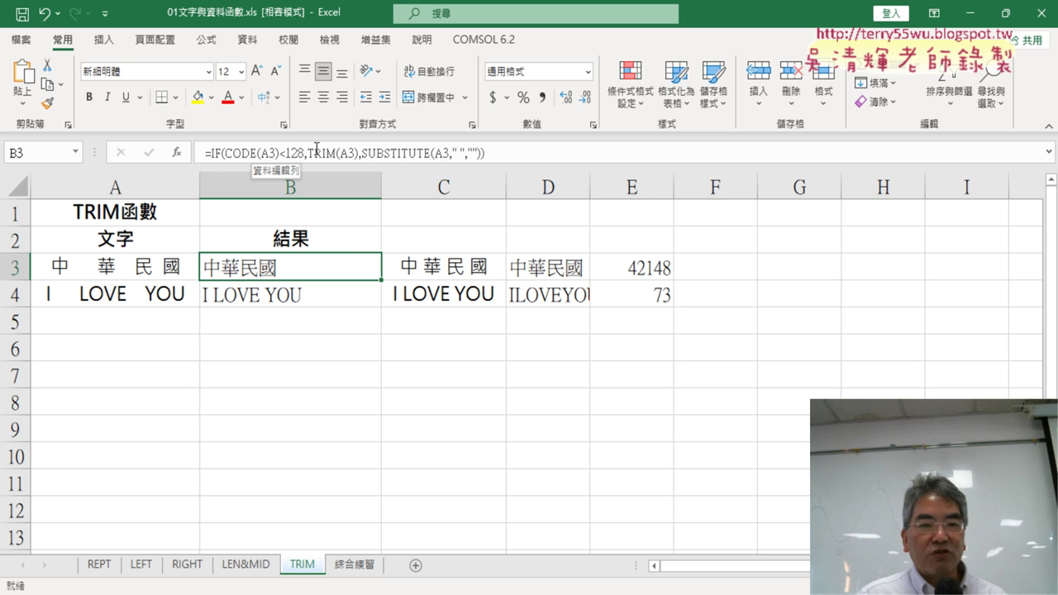
pyautogui.click(513, 149)
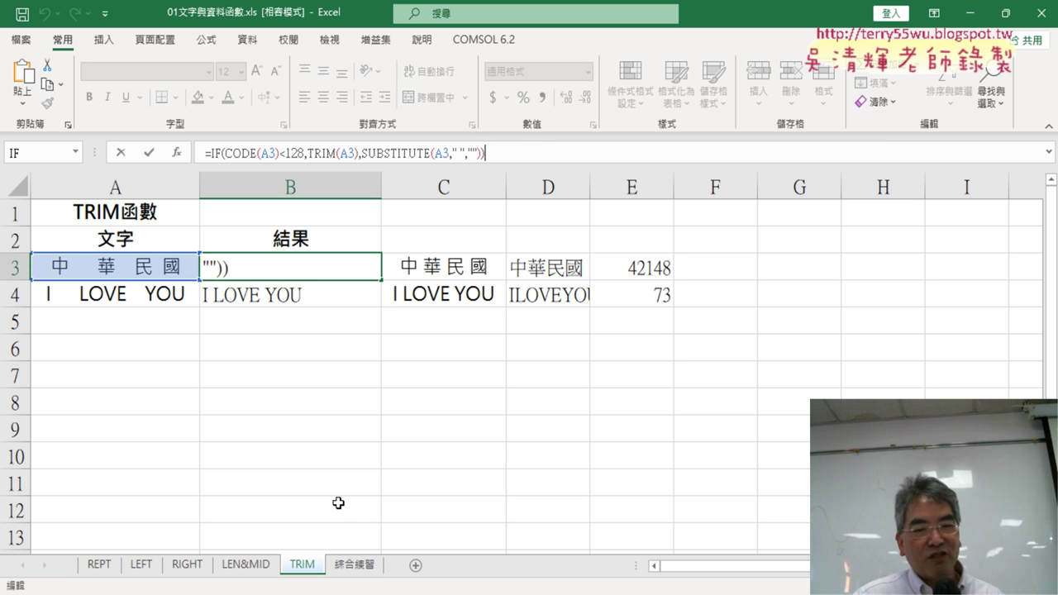
# Bring up the Google Docs formula notes and scroll to the TRIM section
pyautogui.moveTo(388, 591)
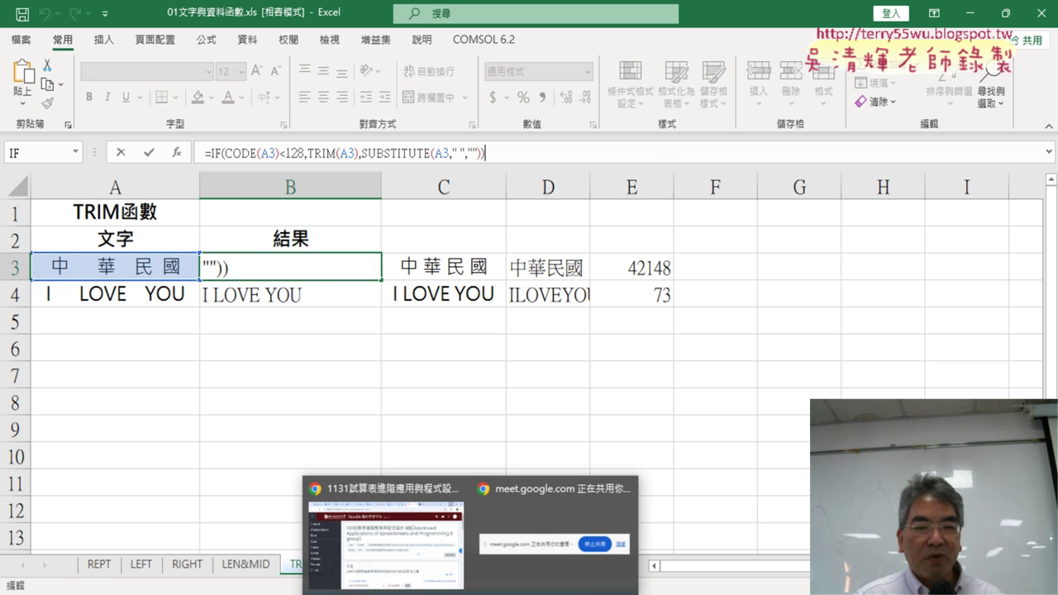
pyautogui.click(446, 566)
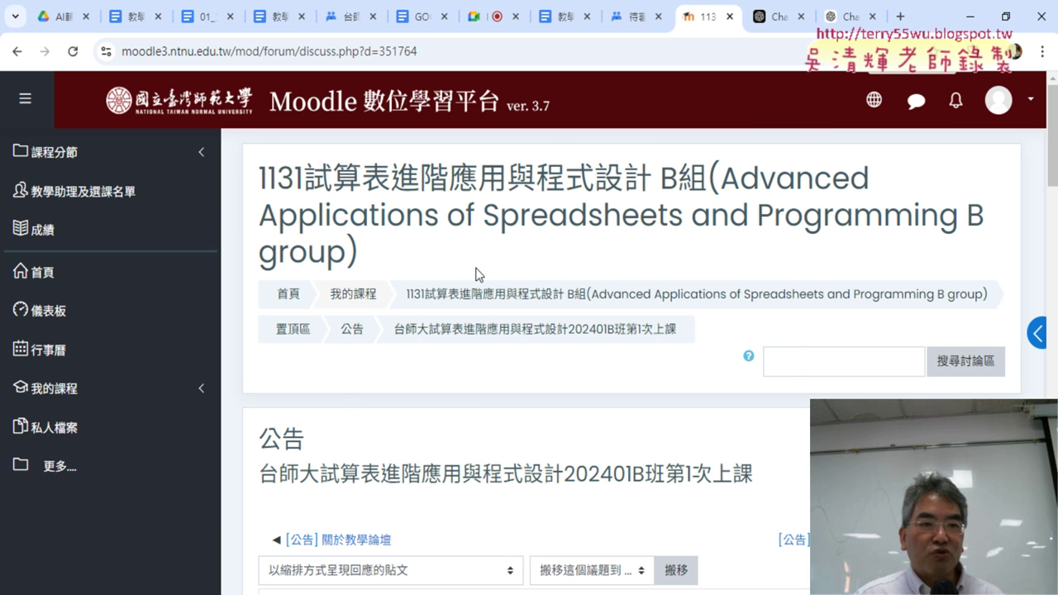
pyautogui.click(205, 18)
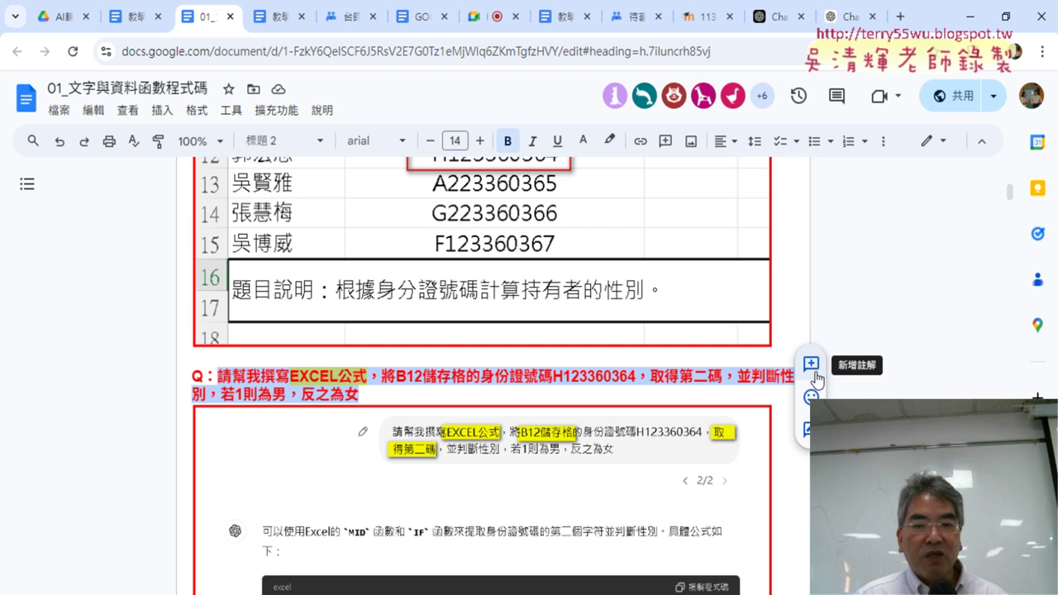
pyautogui.scroll(-2, 839, 382)
pyautogui.scroll(-3, 839, 382)
pyautogui.scroll(-3, 839, 382)
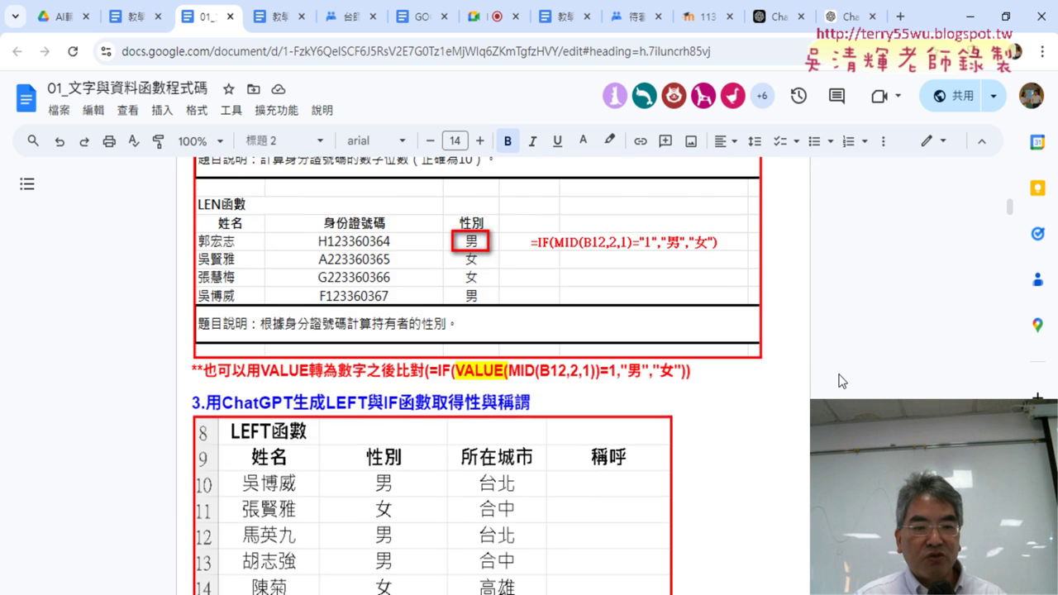
pyautogui.scroll(-3, 839, 382)
pyautogui.scroll(-2, 841, 382)
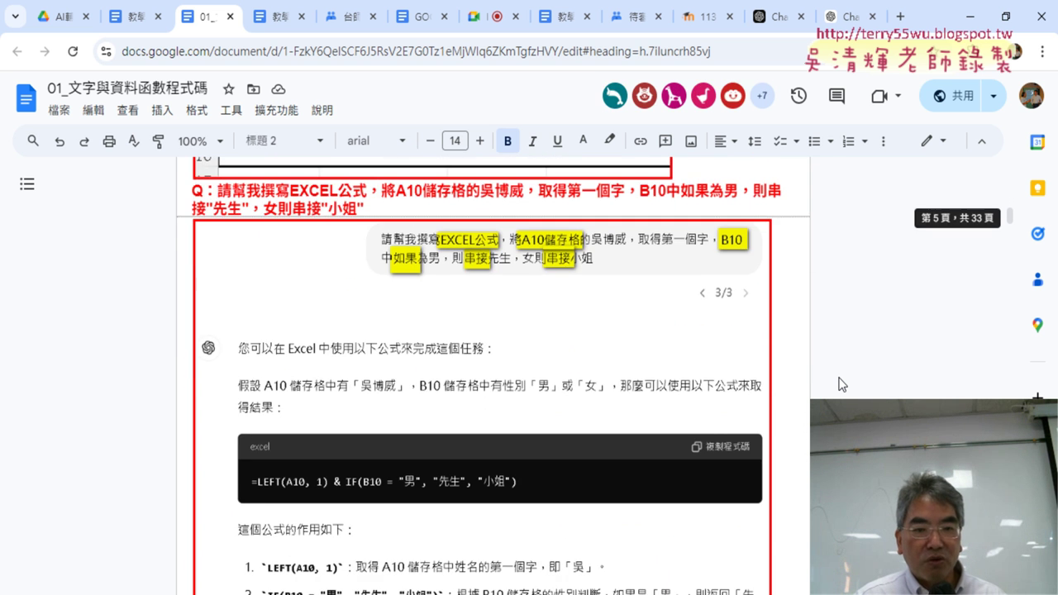
pyautogui.scroll(-3, 841, 384)
pyautogui.scroll(-3, 841, 382)
pyautogui.scroll(-1, 841, 381)
pyautogui.scroll(-2, 843, 378)
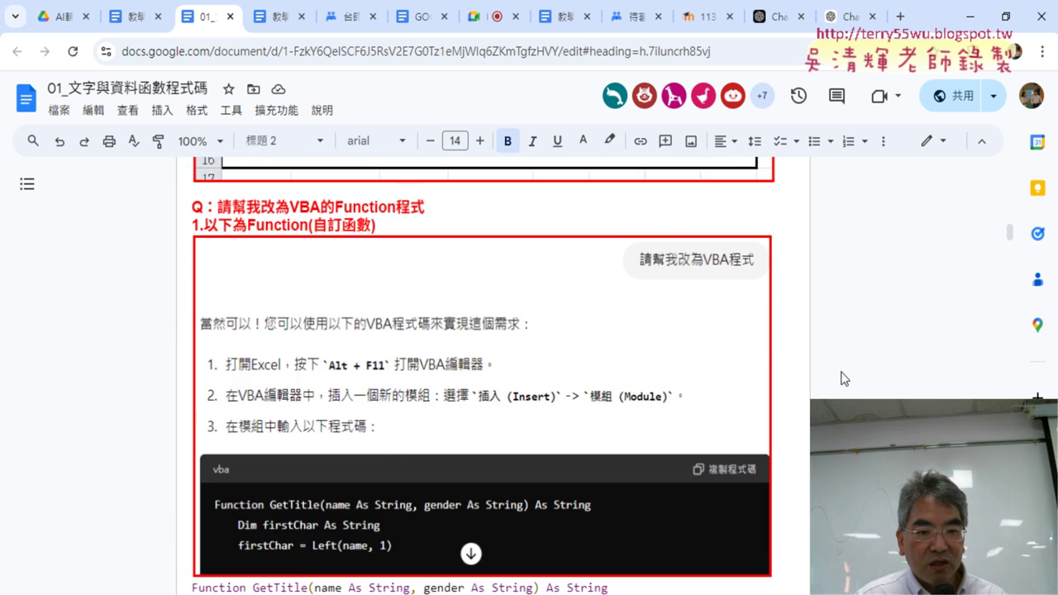
pyautogui.scroll(-2, 843, 378)
pyautogui.scroll(-2, 843, 377)
pyautogui.scroll(2, 844, 377)
pyautogui.scroll(4, 843, 376)
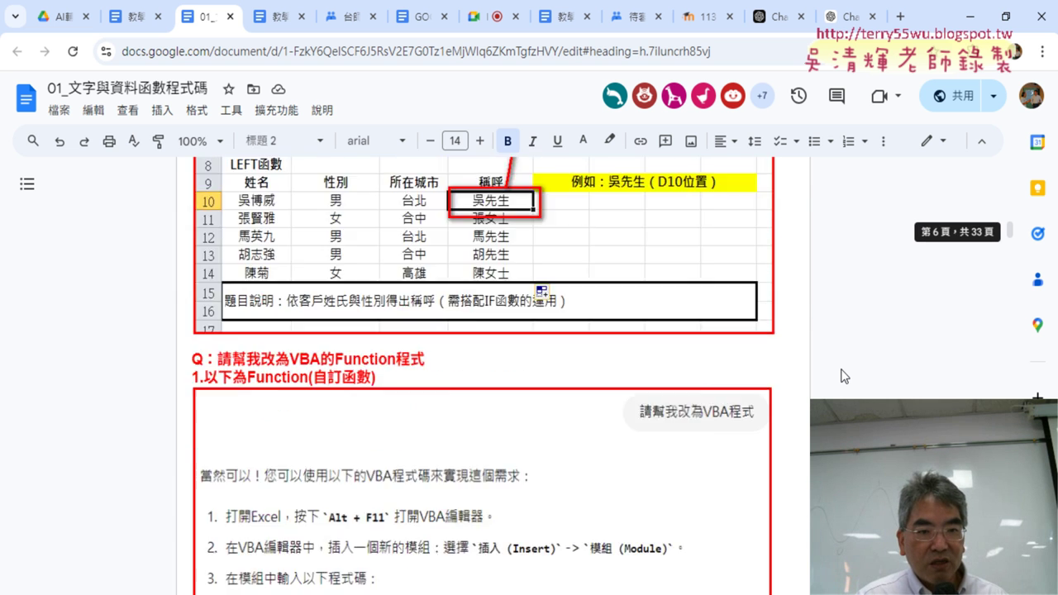
pyautogui.scroll(3, 843, 376)
pyautogui.scroll(3, 843, 376)
pyautogui.scroll(4, 843, 376)
pyautogui.scroll(5, 843, 376)
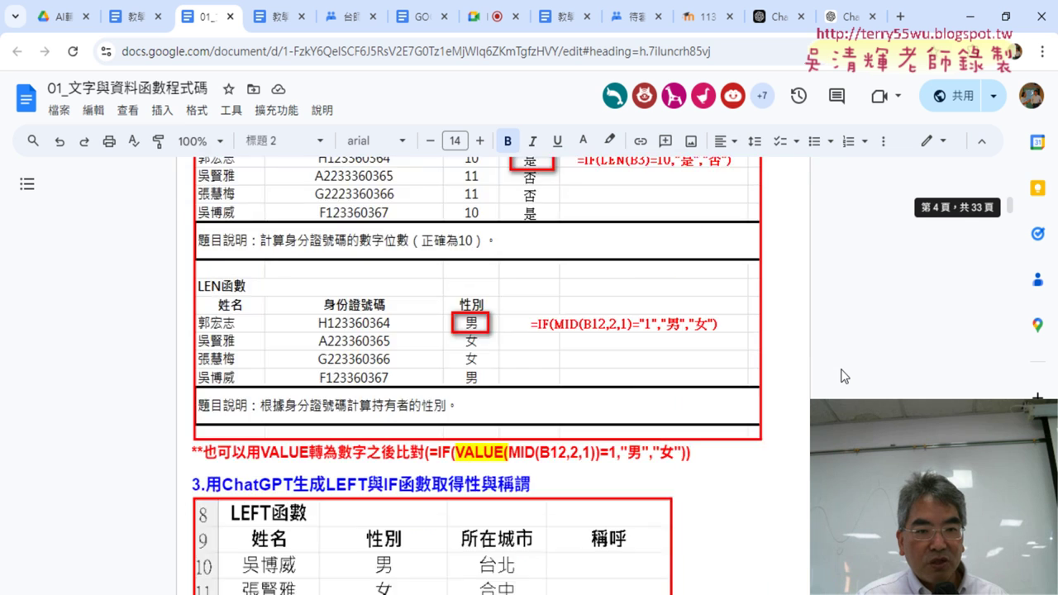
pyautogui.scroll(3, 843, 376)
pyautogui.scroll(4, 843, 376)
pyautogui.scroll(3, 843, 376)
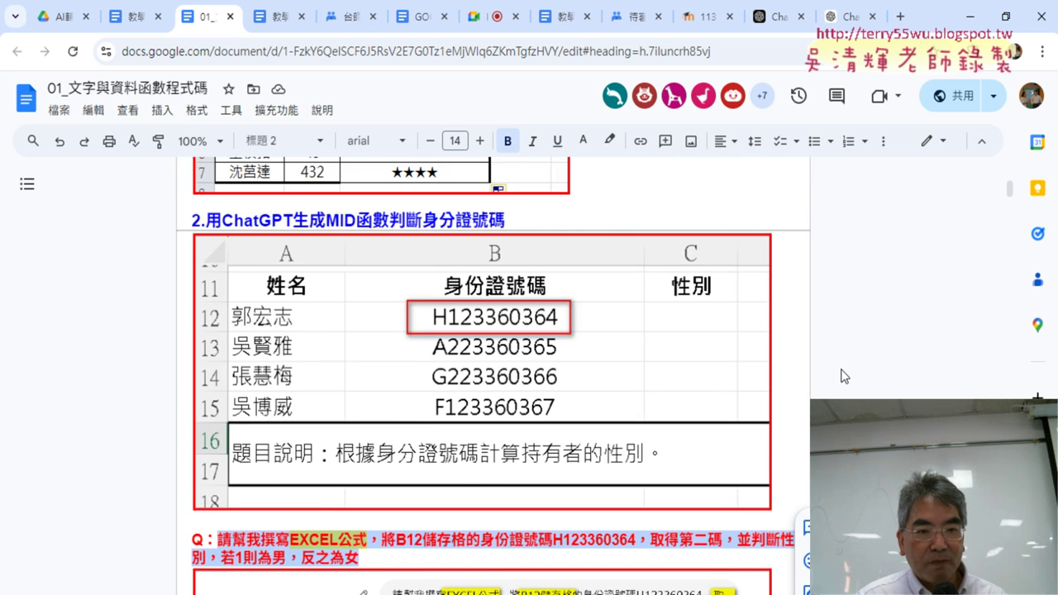
pyautogui.scroll(4, 843, 376)
pyautogui.scroll(3, 843, 376)
pyautogui.scroll(3, 843, 376)
pyautogui.scroll(3, 843, 376)
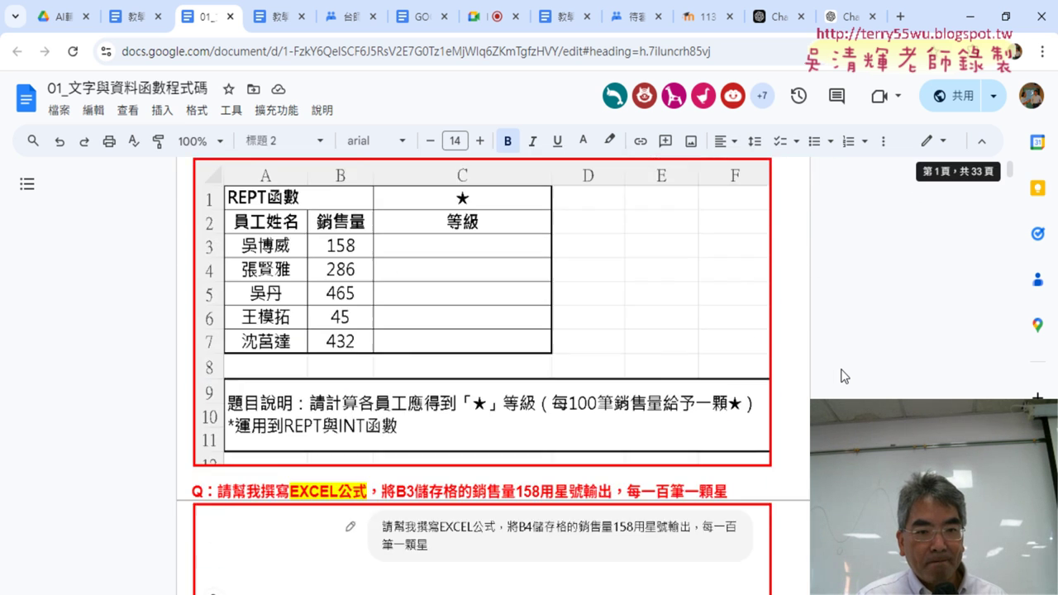
pyautogui.scroll(1, 843, 376)
pyautogui.scroll(-3, 844, 376)
pyautogui.scroll(-5, 843, 376)
pyautogui.scroll(-4, 847, 374)
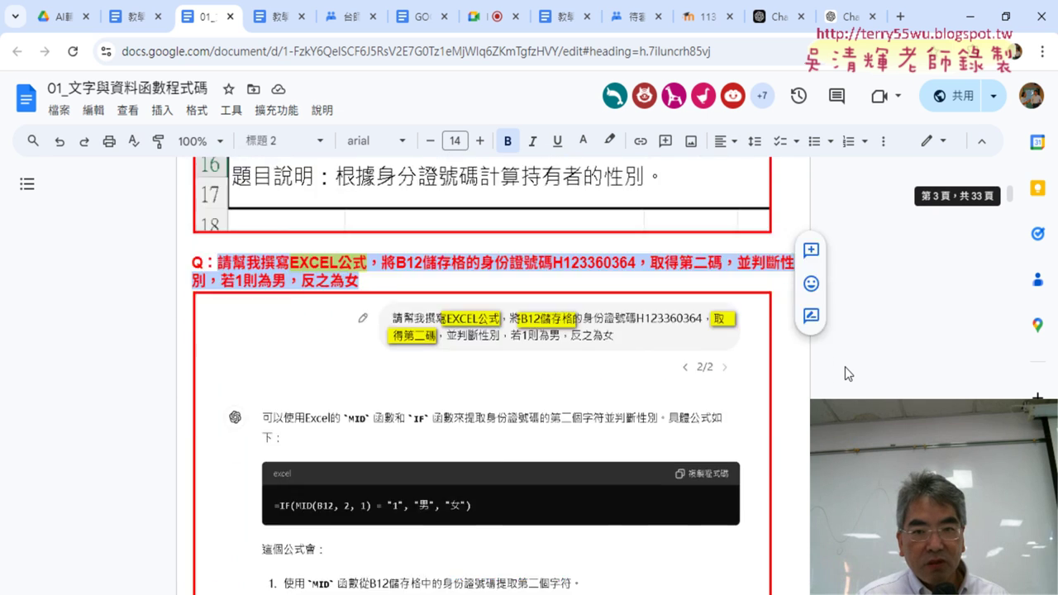
pyautogui.scroll(-5, 845, 374)
pyautogui.scroll(-5, 845, 374)
pyautogui.scroll(-5, 847, 376)
pyautogui.scroll(-3, 847, 379)
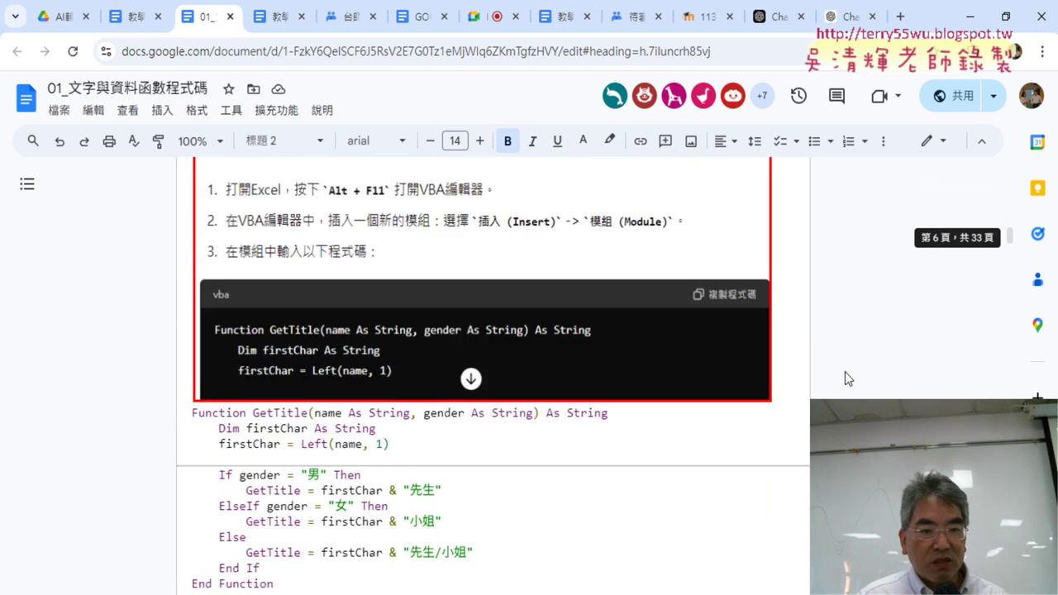
pyautogui.scroll(-5, 847, 379)
pyautogui.scroll(-4, 847, 378)
pyautogui.scroll(-4, 847, 378)
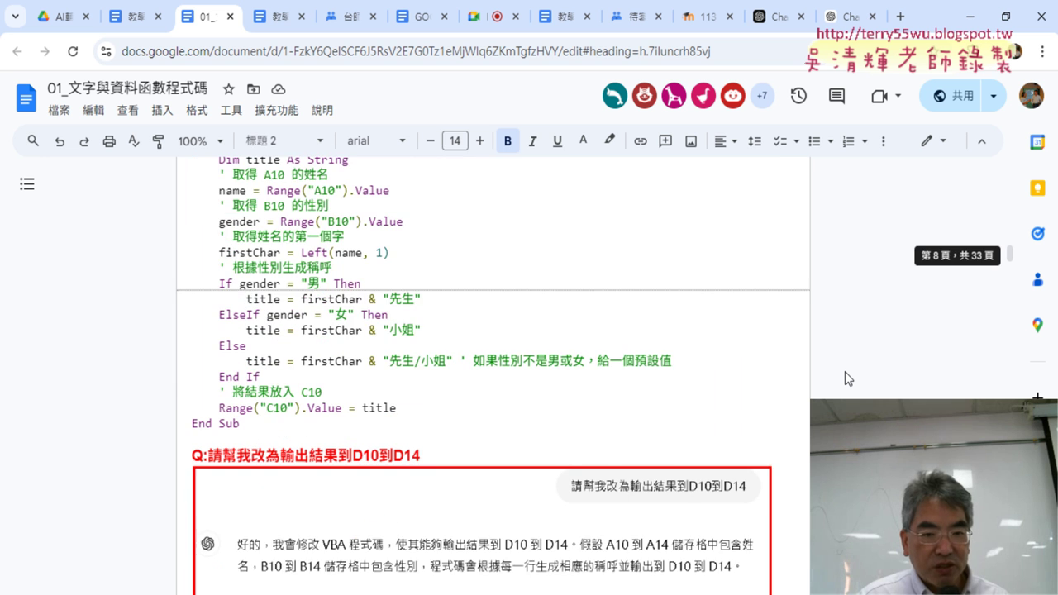
pyautogui.scroll(-3, 847, 378)
pyautogui.scroll(-3, 847, 378)
pyautogui.scroll(-5, 848, 378)
pyautogui.scroll(-5, 847, 379)
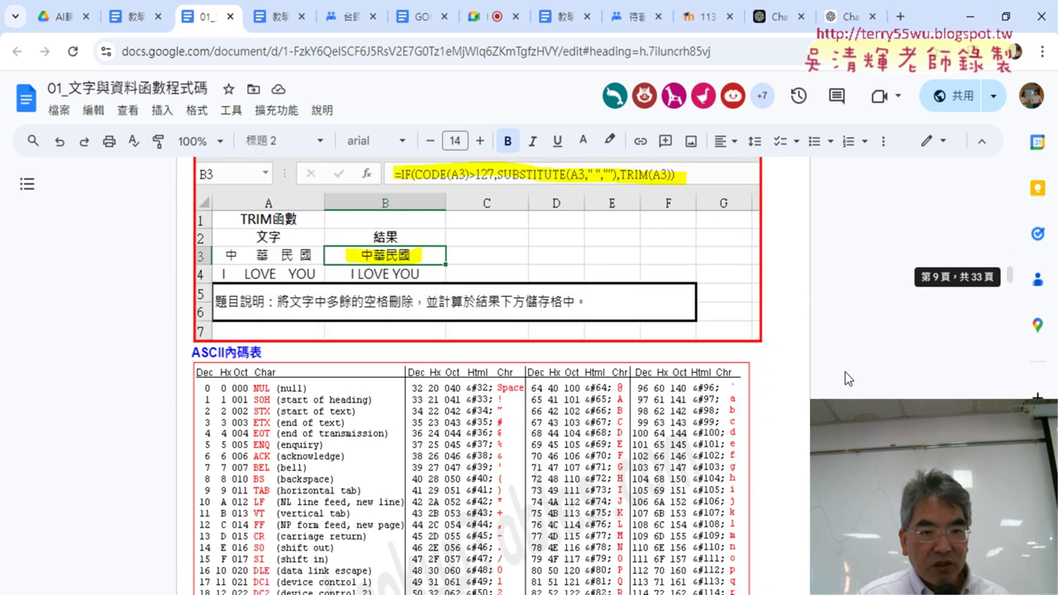
pyautogui.scroll(3, 844, 373)
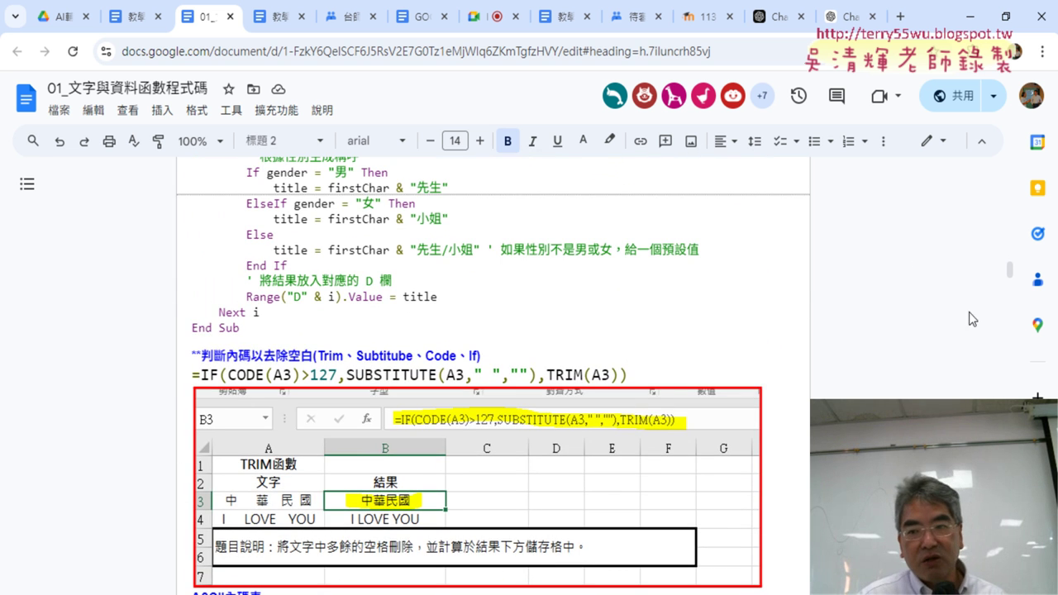
# Select the =IF(CODE(A3)>127,SUBSTITUTE(A3," ",""),TRIM(A3)) line, then return to Excel
pyautogui.moveTo(632, 375); pyautogui.dragTo(176, 378)
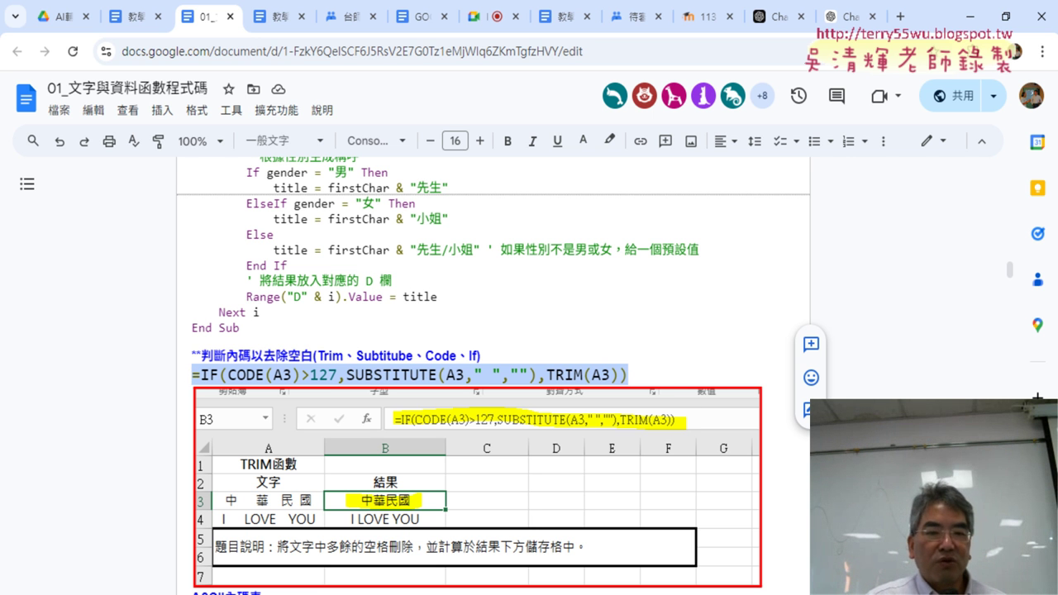
pyautogui.click(977, 22)
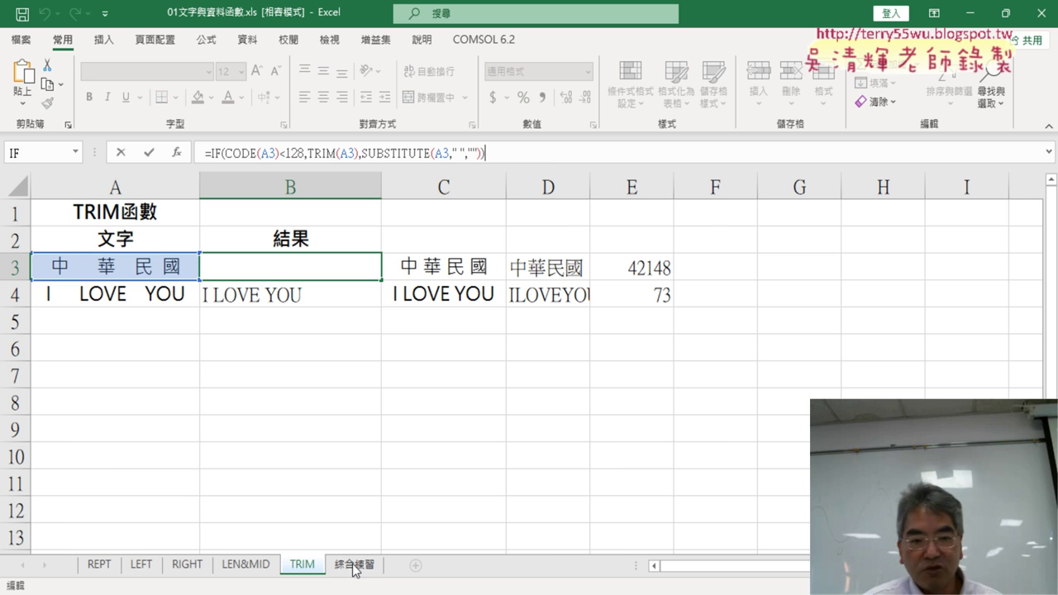
# Open the 綜合練習 sheet, check F4 and G4, and select the empty 手機 cell E4
pyautogui.click(358, 568)
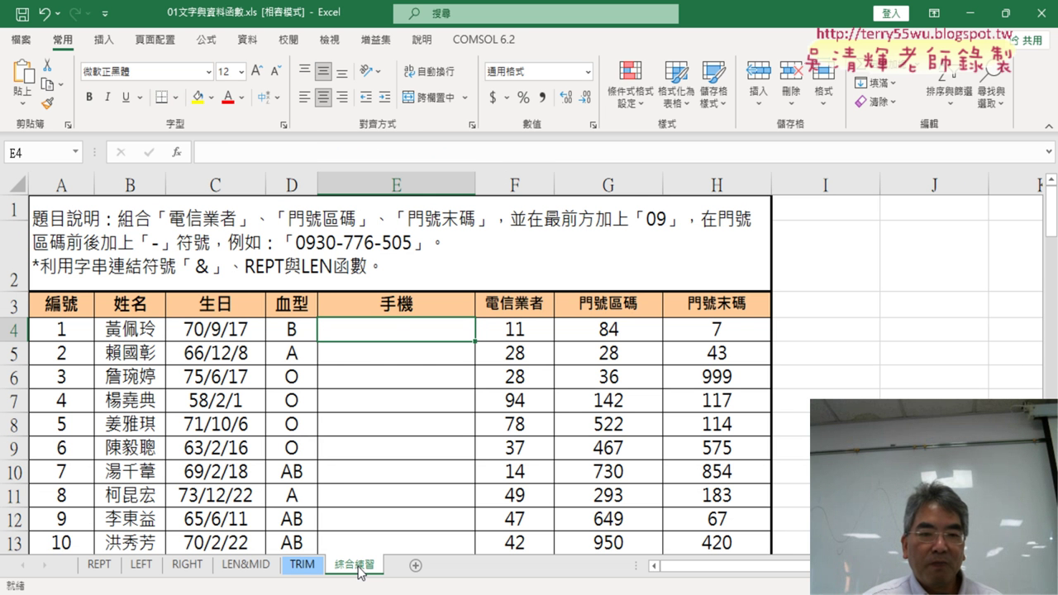
pyautogui.click(531, 330)
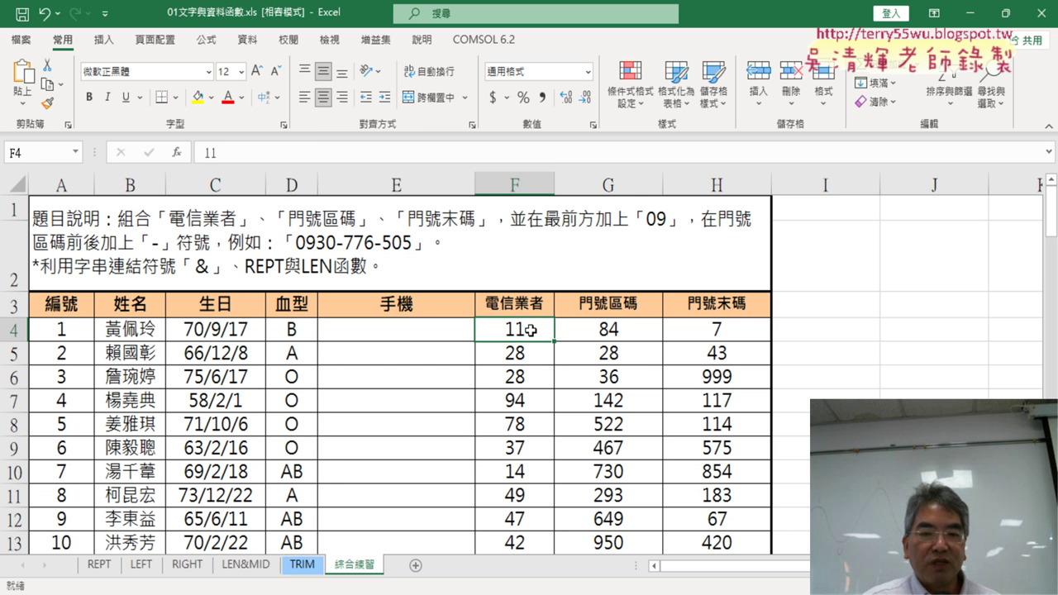
pyautogui.press('Right')
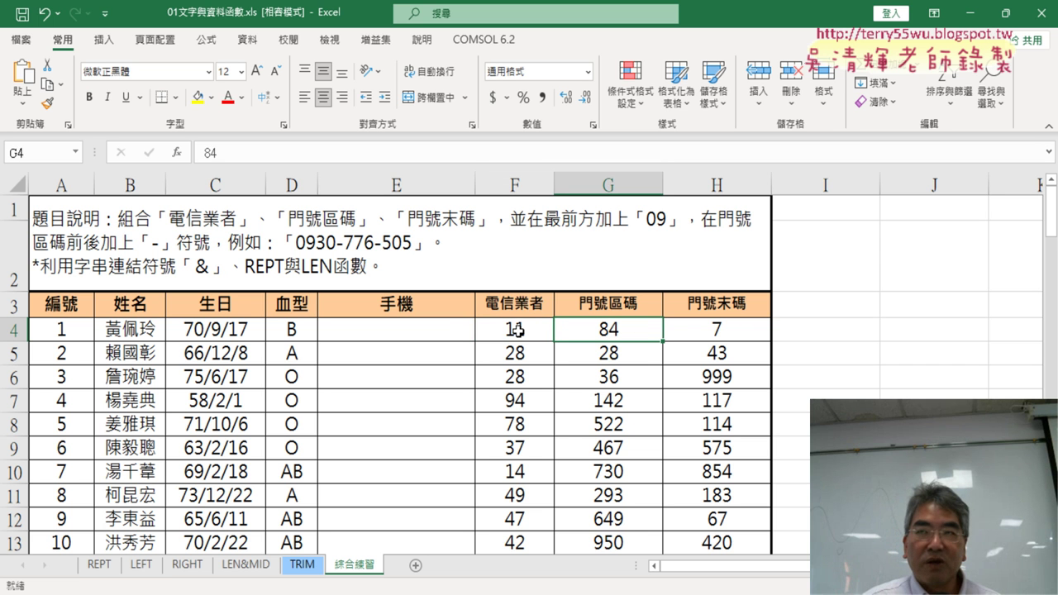
pyautogui.click(446, 332)
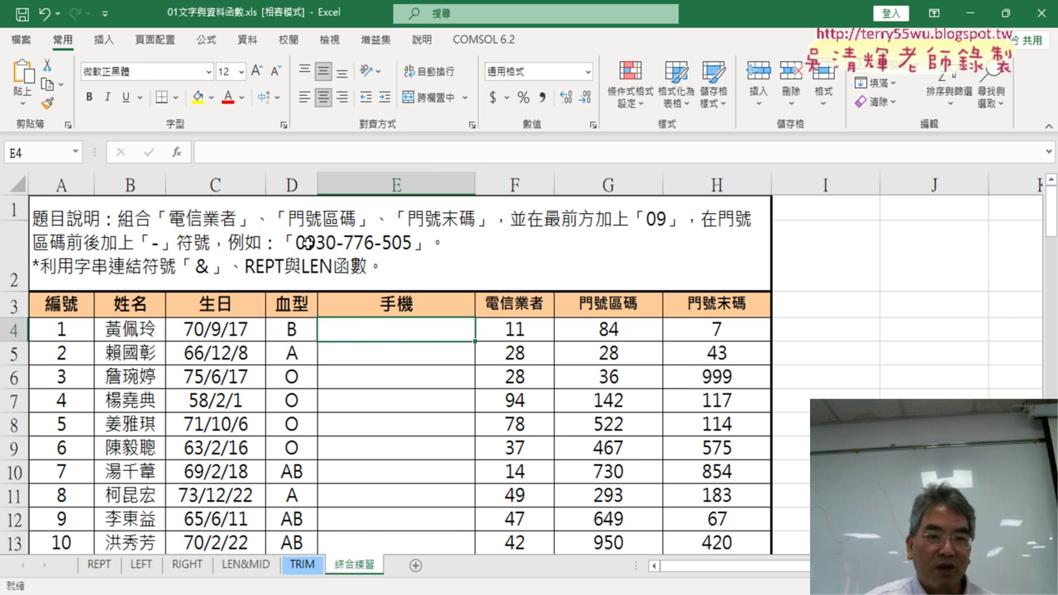
# Enter ="09"&F4&"-" in E4 and fill it down the 手機 column to E13
pyautogui.click(233, 157)
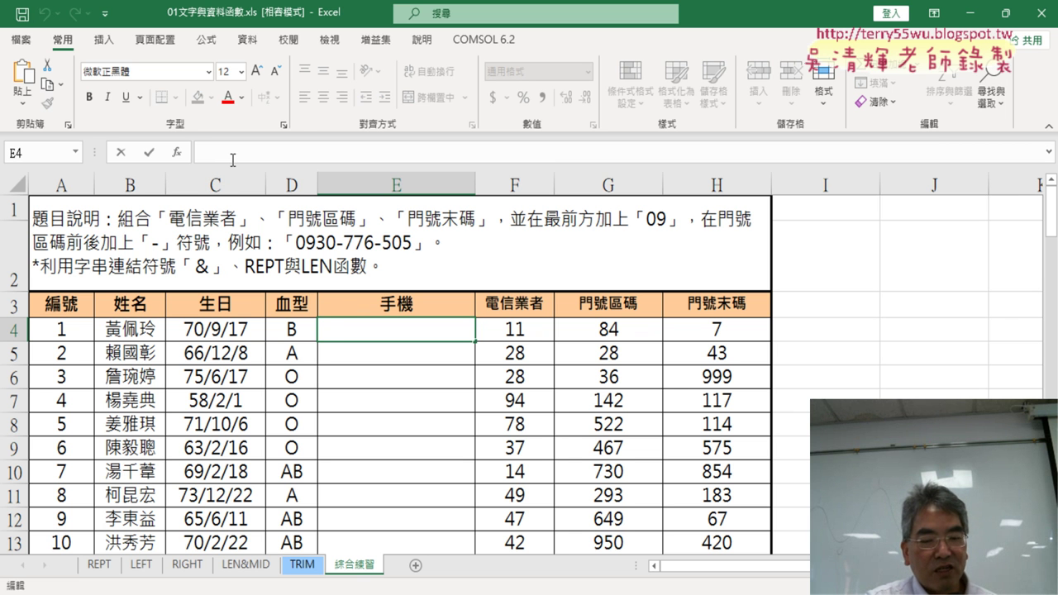
pyautogui.write('=')
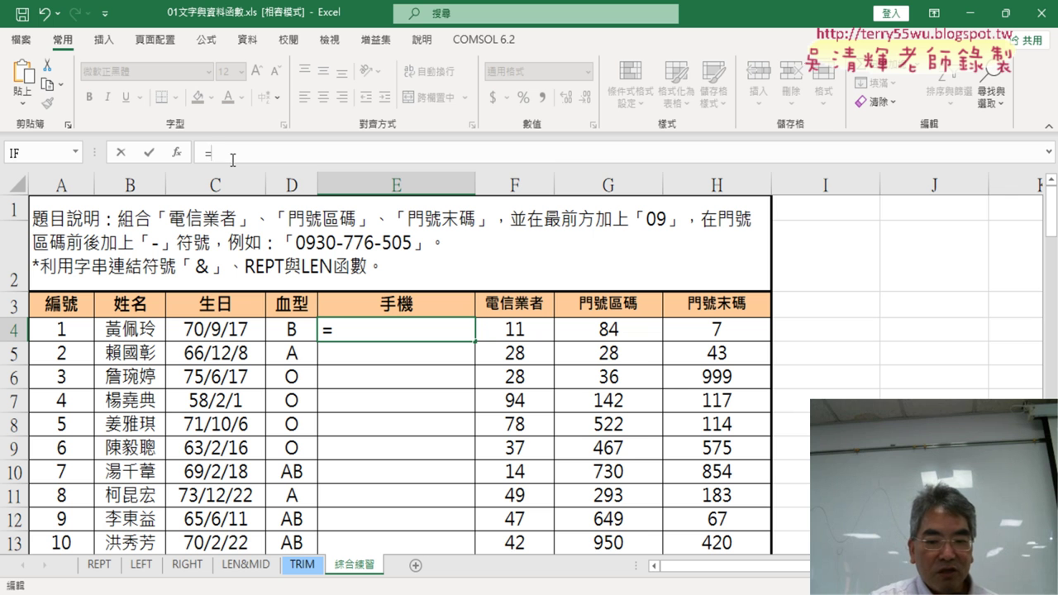
pyautogui.write('"0')
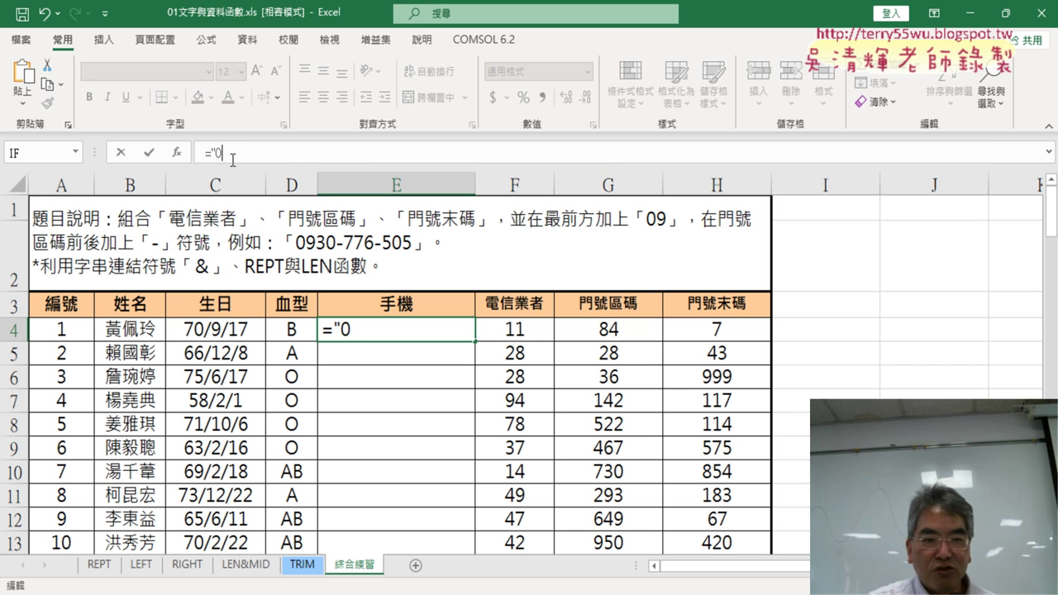
pyautogui.write('9')
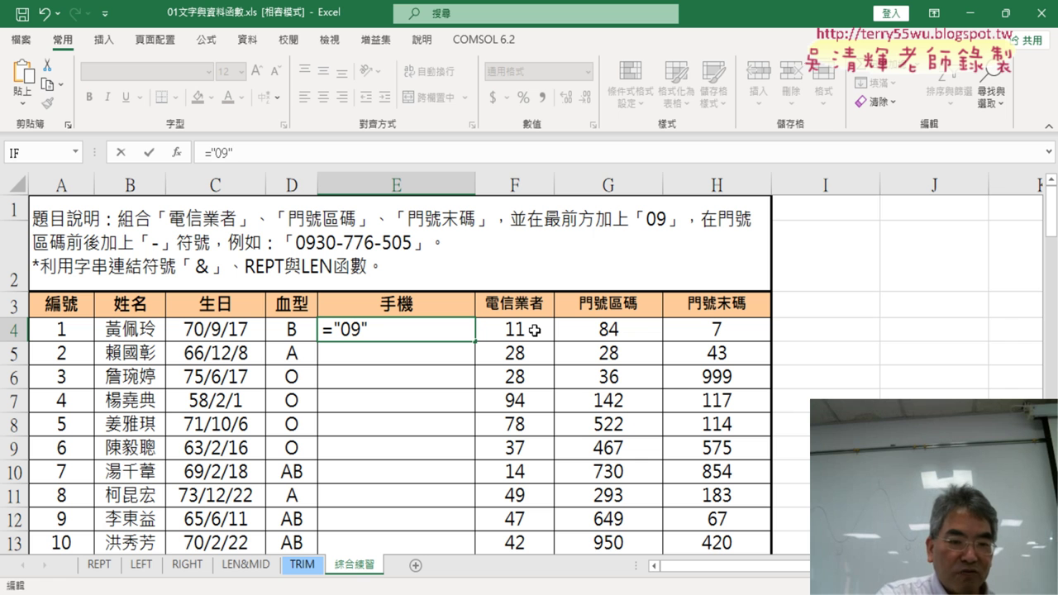
pyautogui.write('&')
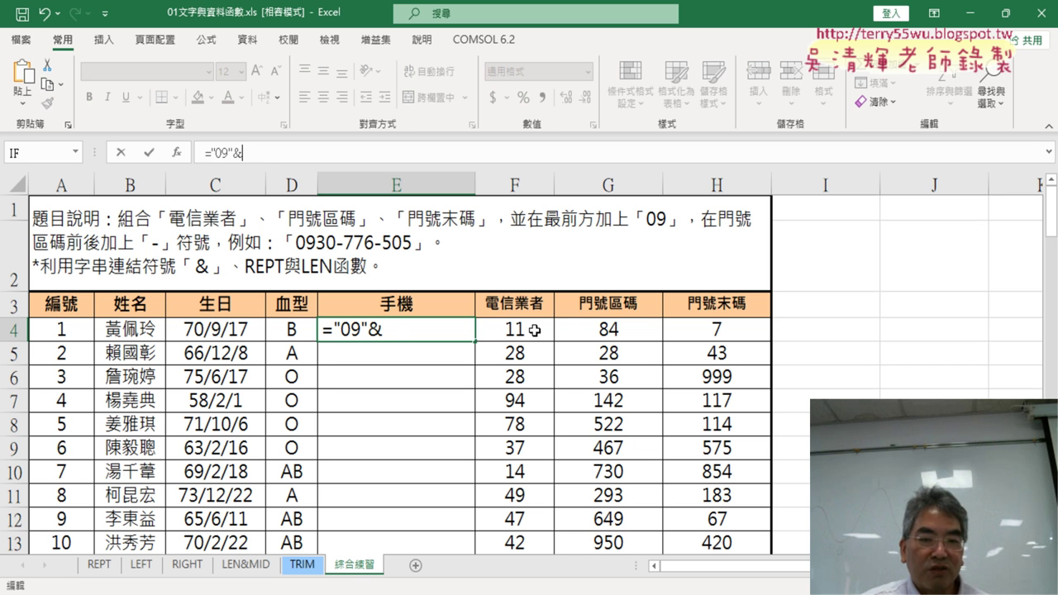
pyautogui.click(532, 330)
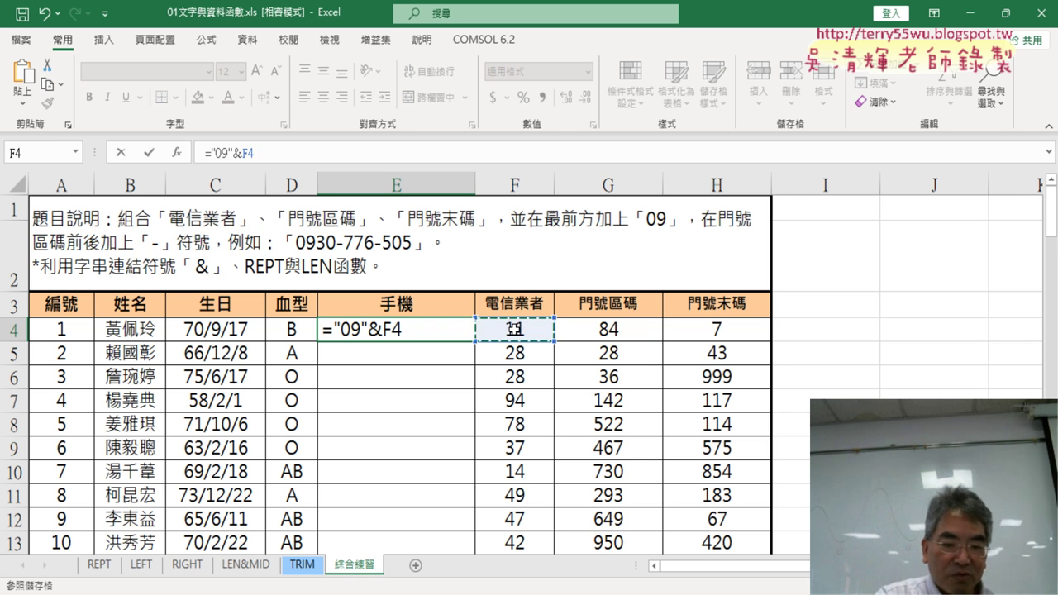
pyautogui.write('&"-')
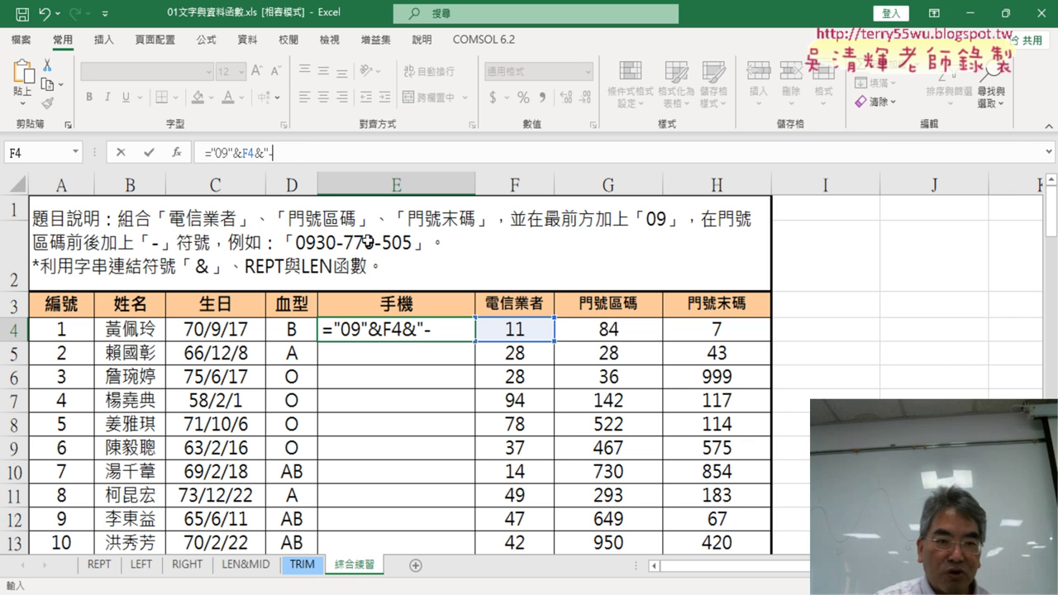
pyautogui.write('"')
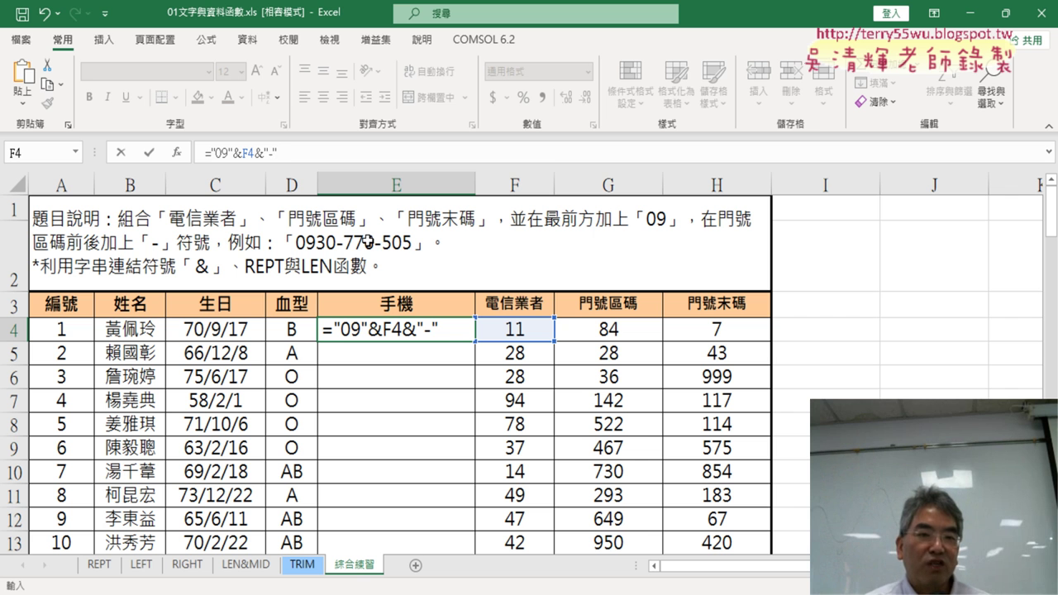
pyautogui.click(148, 152)
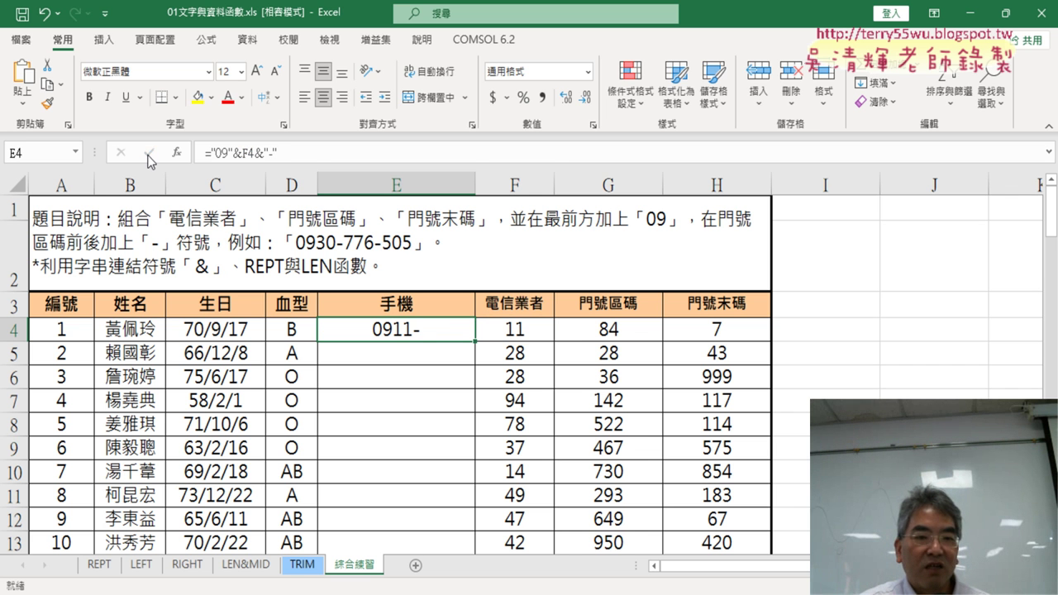
pyautogui.doubleClick(476, 341)
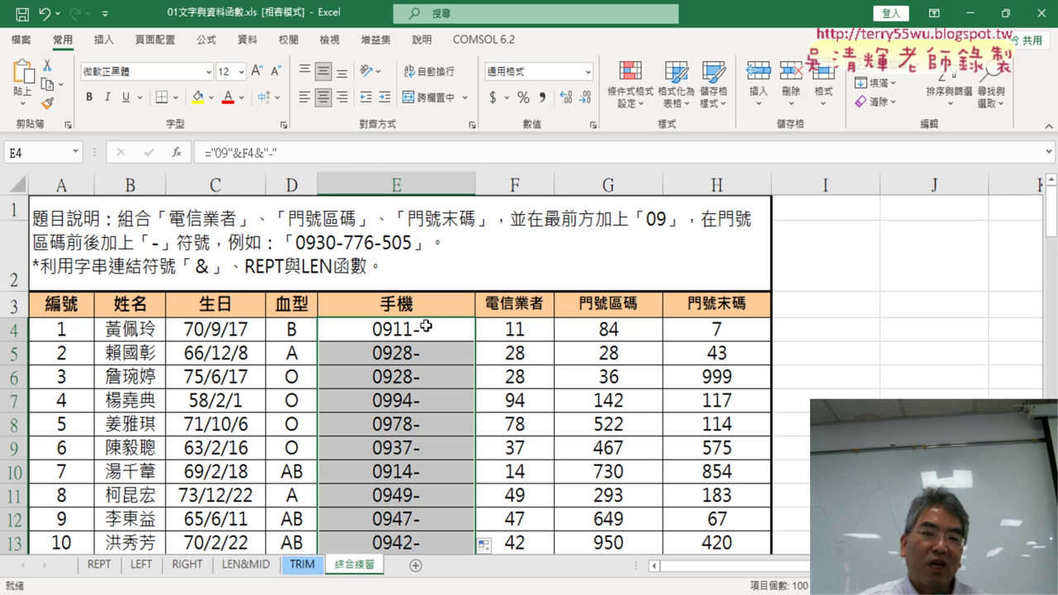
# Extend E4's formula to ="09"&F4&"-"&"0"&G4 so it shows 0911-084
pyautogui.click(448, 322)
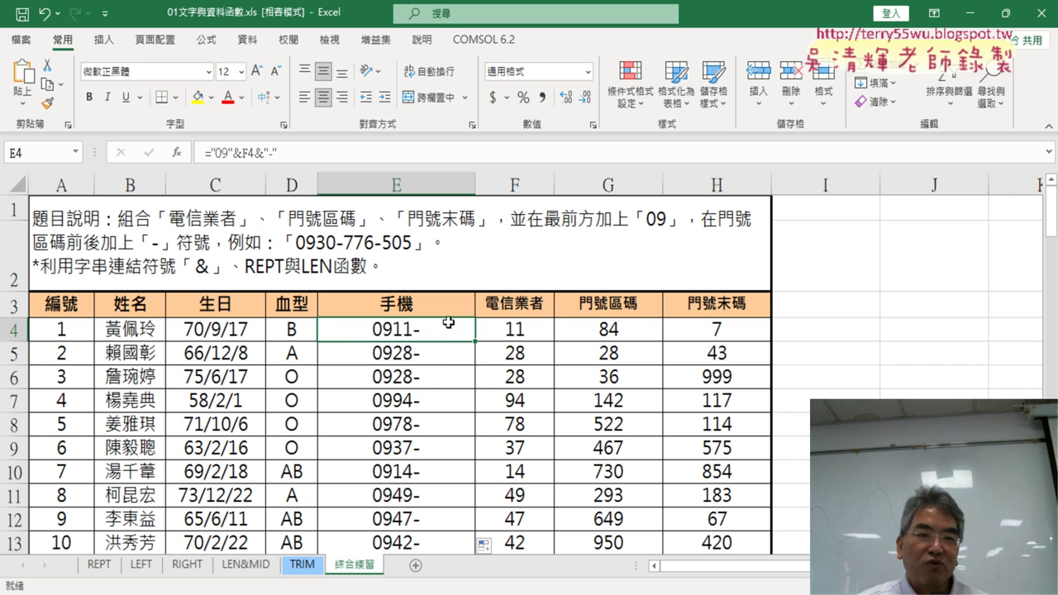
pyautogui.click(332, 155)
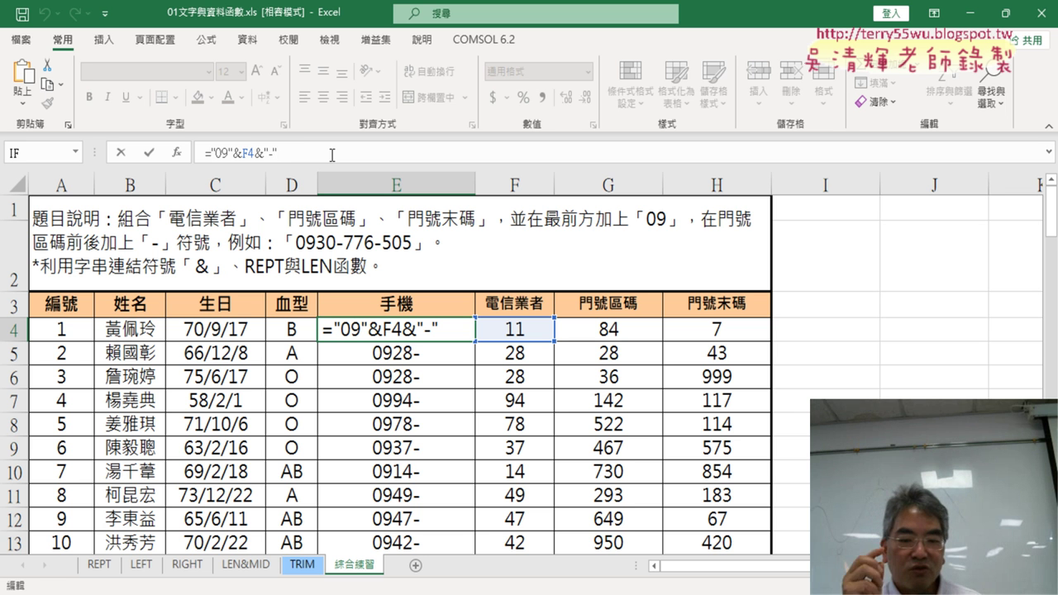
pyautogui.write('&')
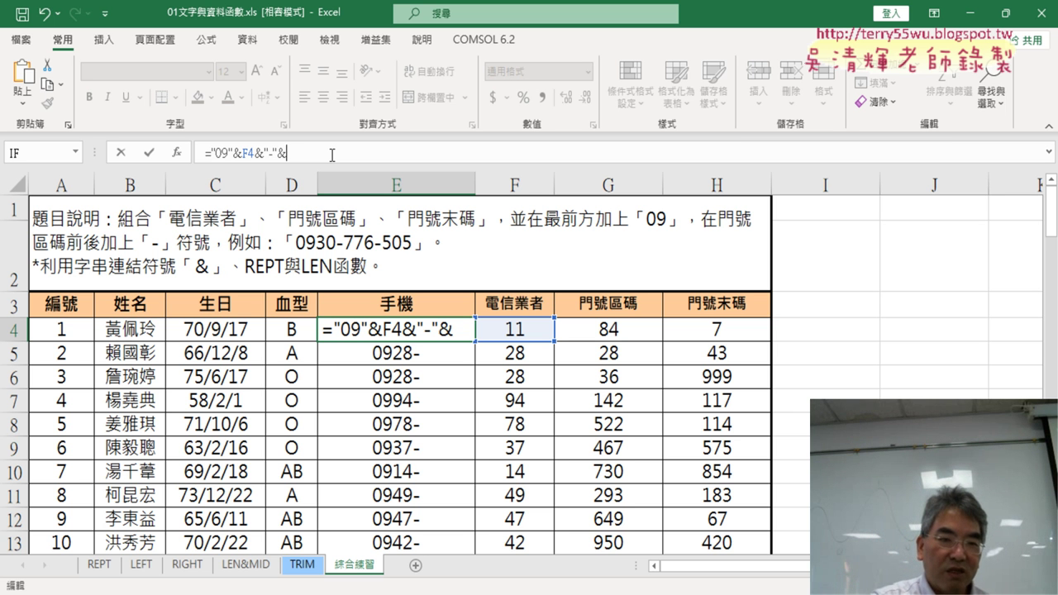
pyautogui.write('"0')
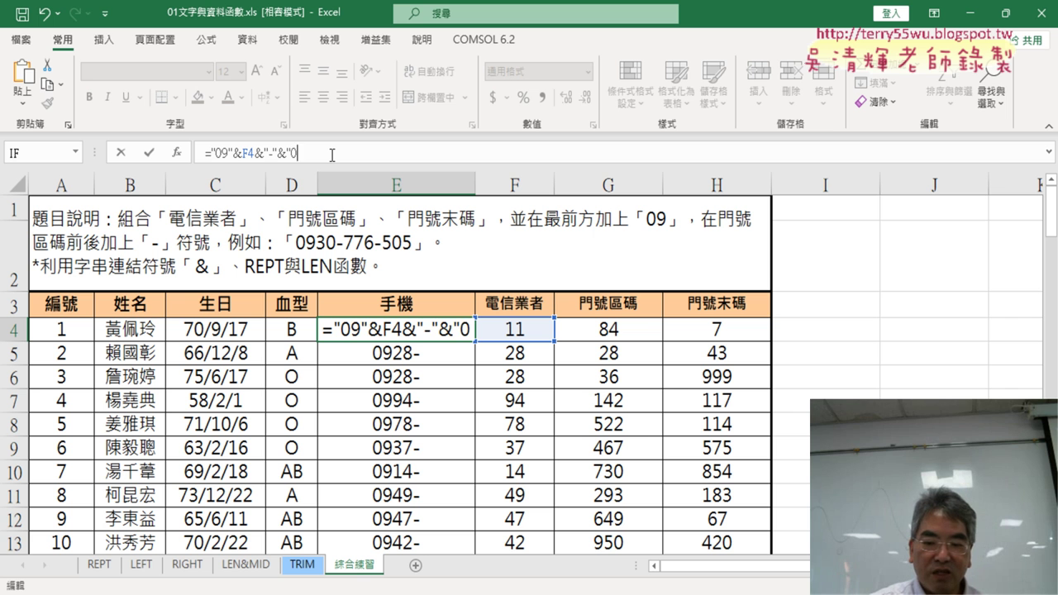
pyautogui.write('"')
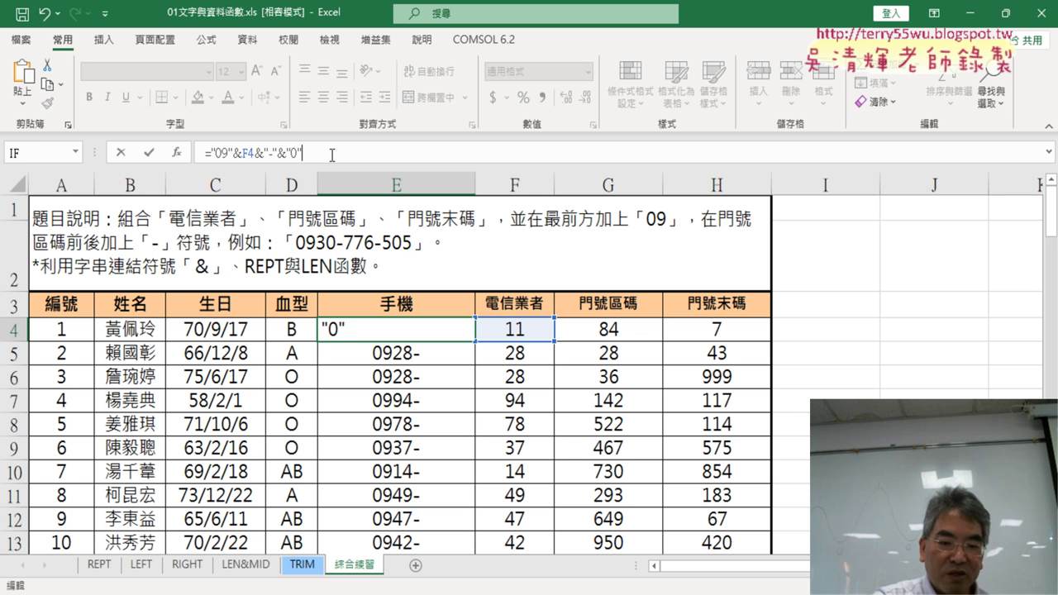
pyautogui.write('&')
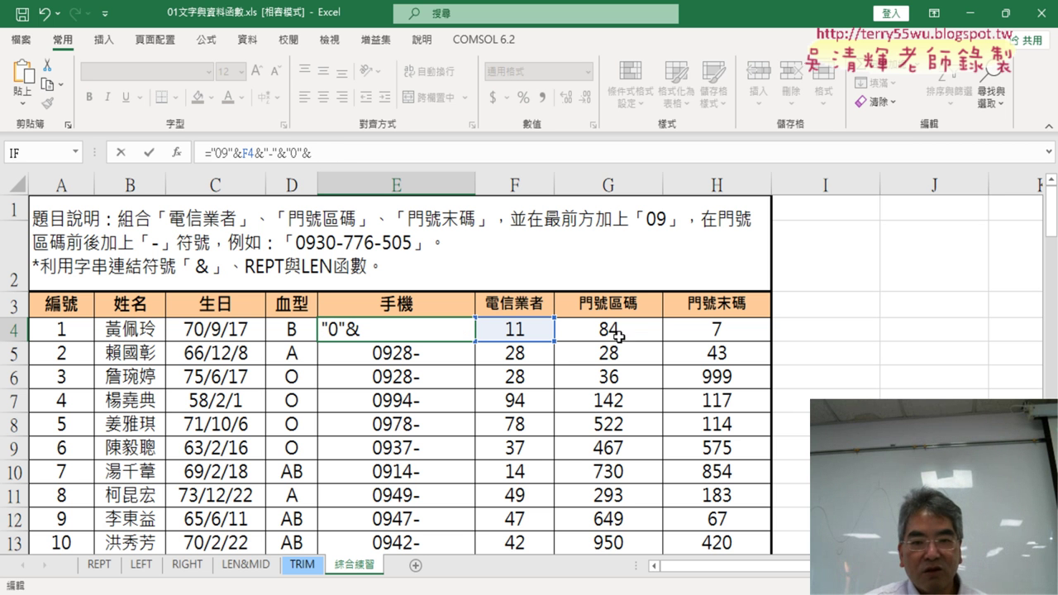
pyautogui.click(620, 338)
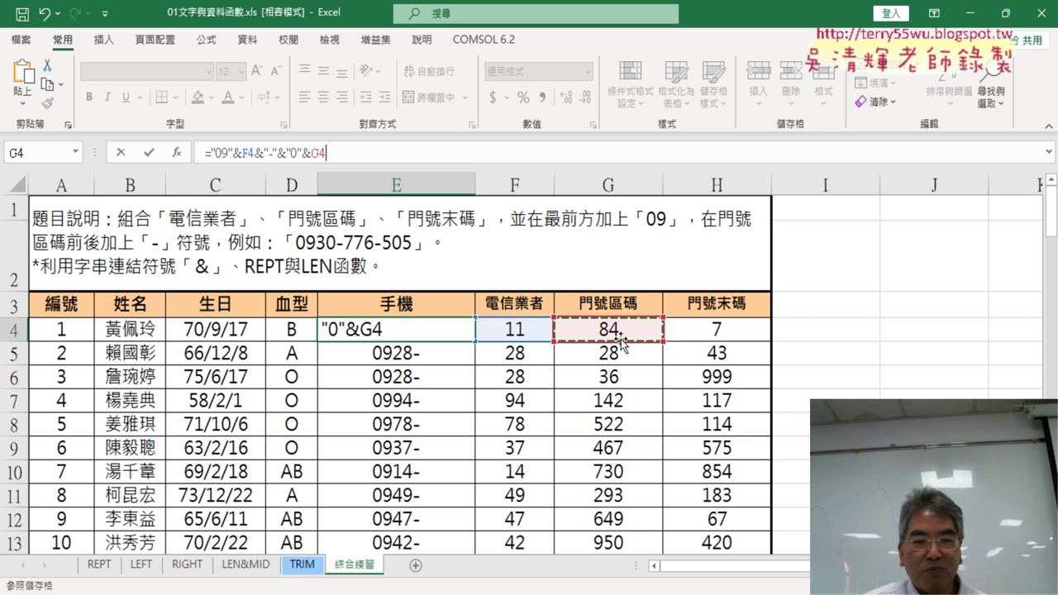
pyautogui.click(149, 153)
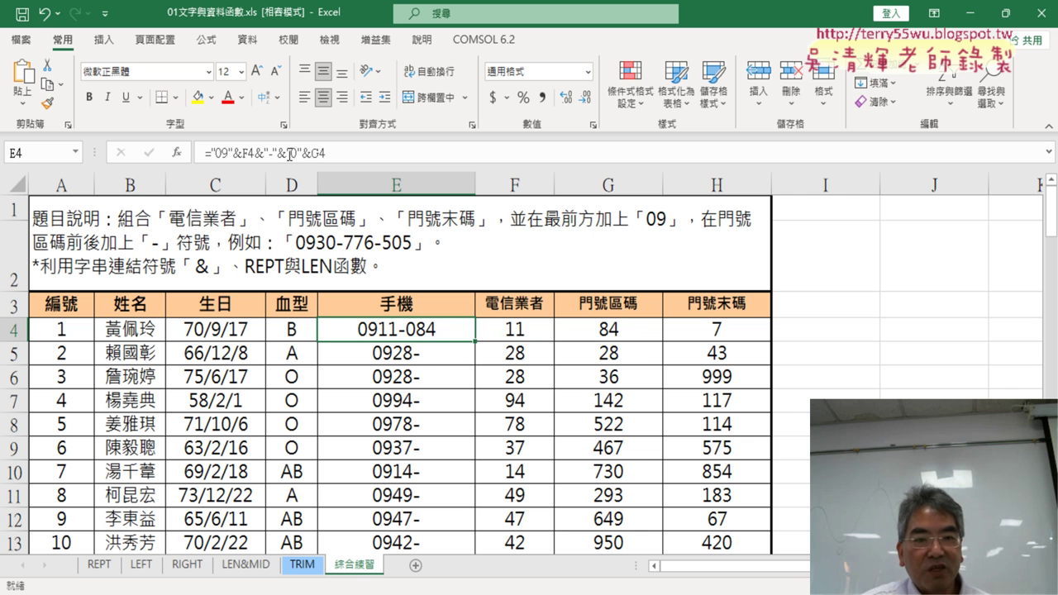
pyautogui.moveTo(288, 155); pyautogui.dragTo(303, 152)
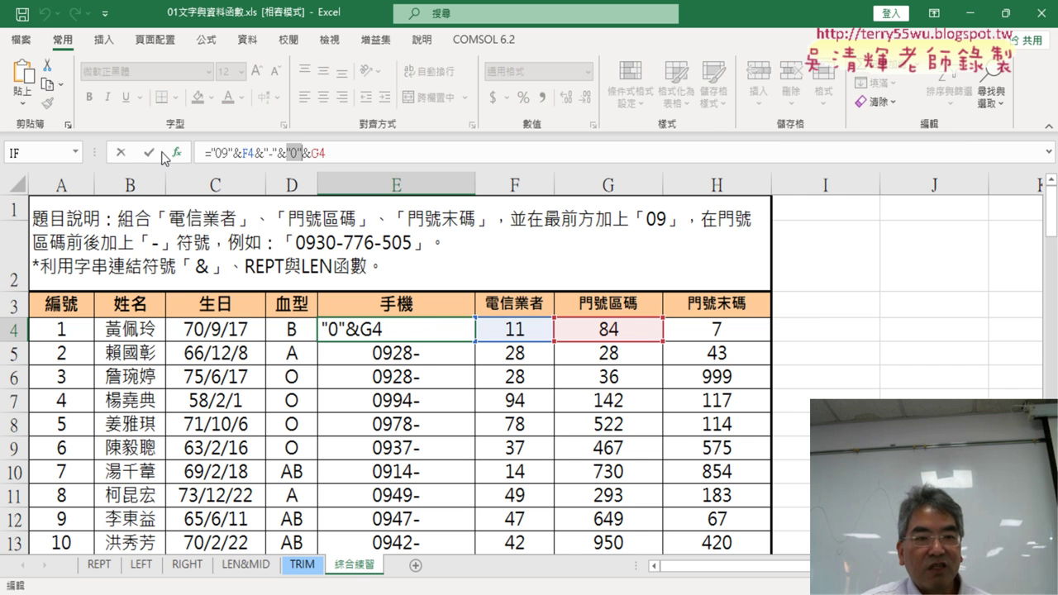
pyautogui.click(121, 152)
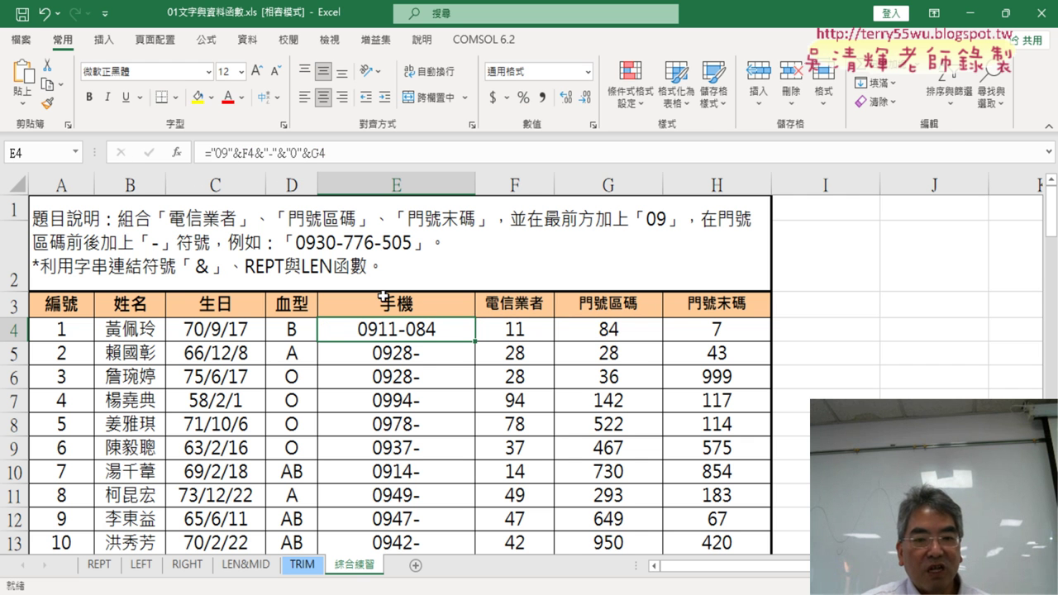
# Fill the phone formula down to E13, then cut E4 back to ="09"&F4&"-"
pyautogui.doubleClick(475, 341)
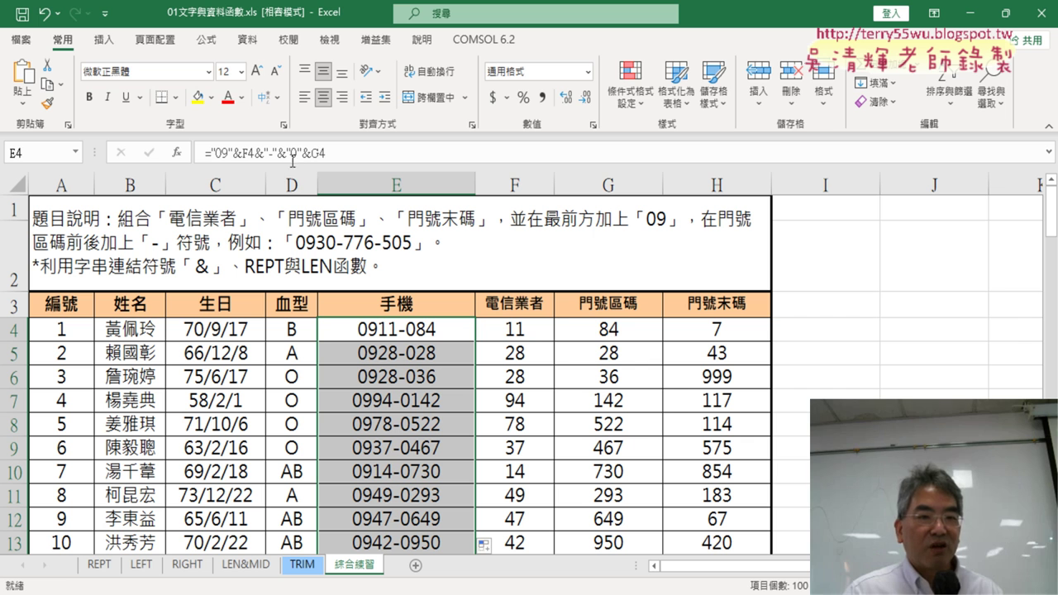
pyautogui.moveTo(286, 151); pyautogui.dragTo(372, 153)
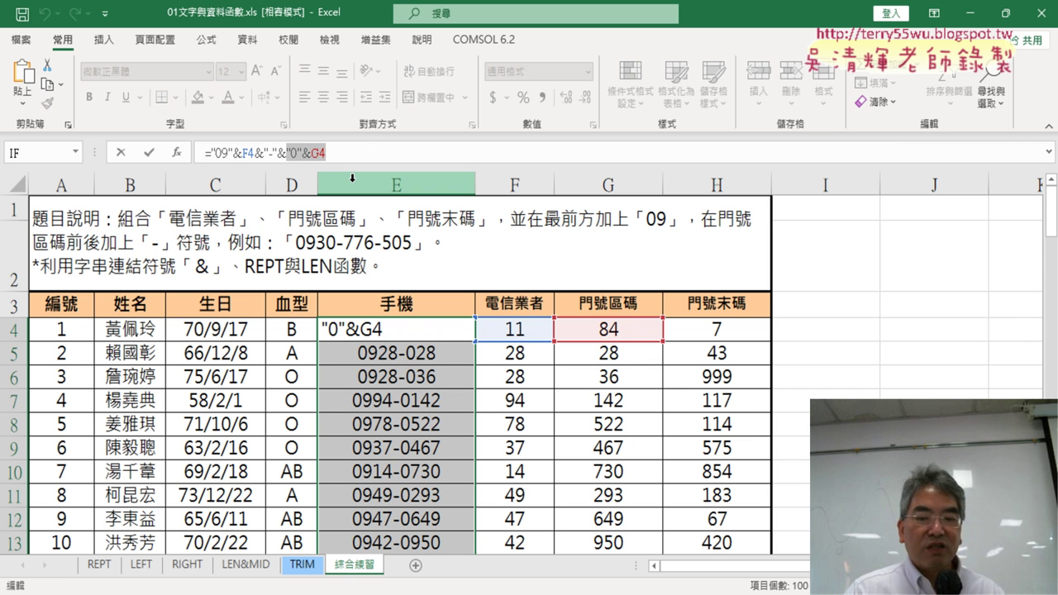
pyautogui.press('BackSpace')
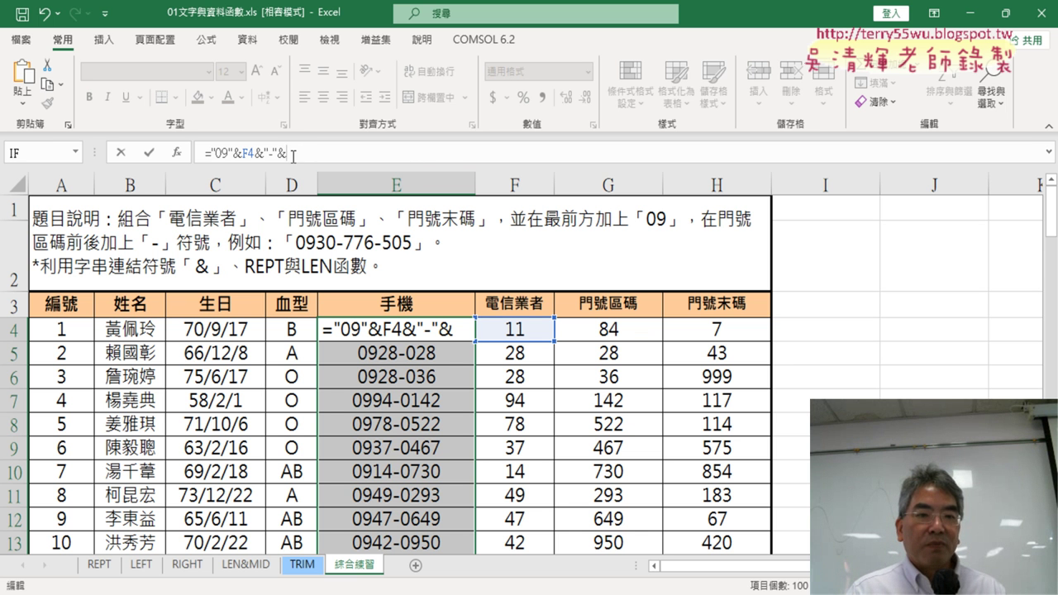
pyautogui.moveTo(292, 154); pyautogui.dragTo(276, 157)
pyautogui.press('BackSpace')
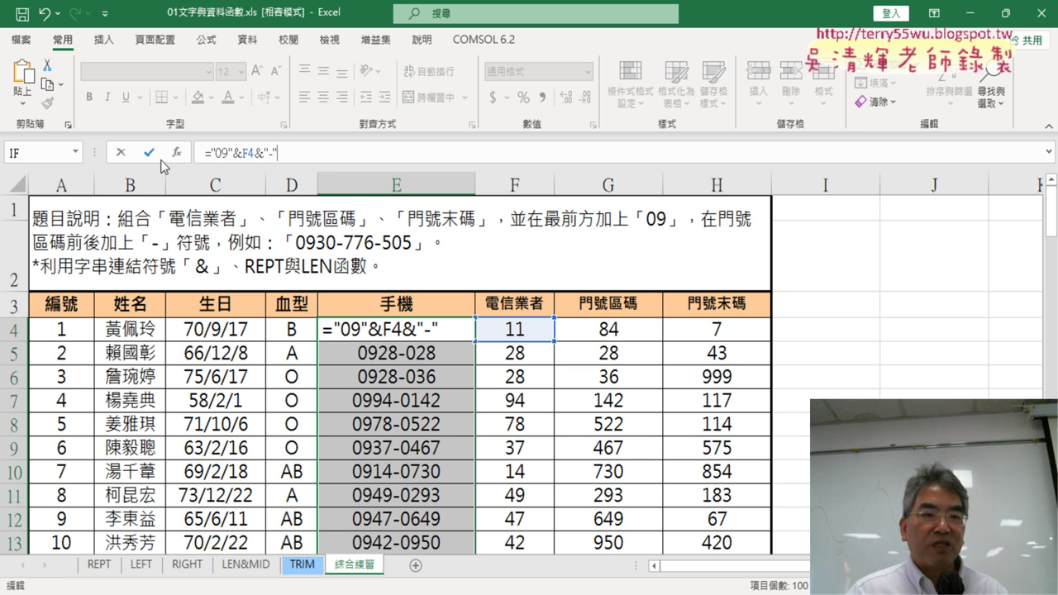
pyautogui.press('Return')
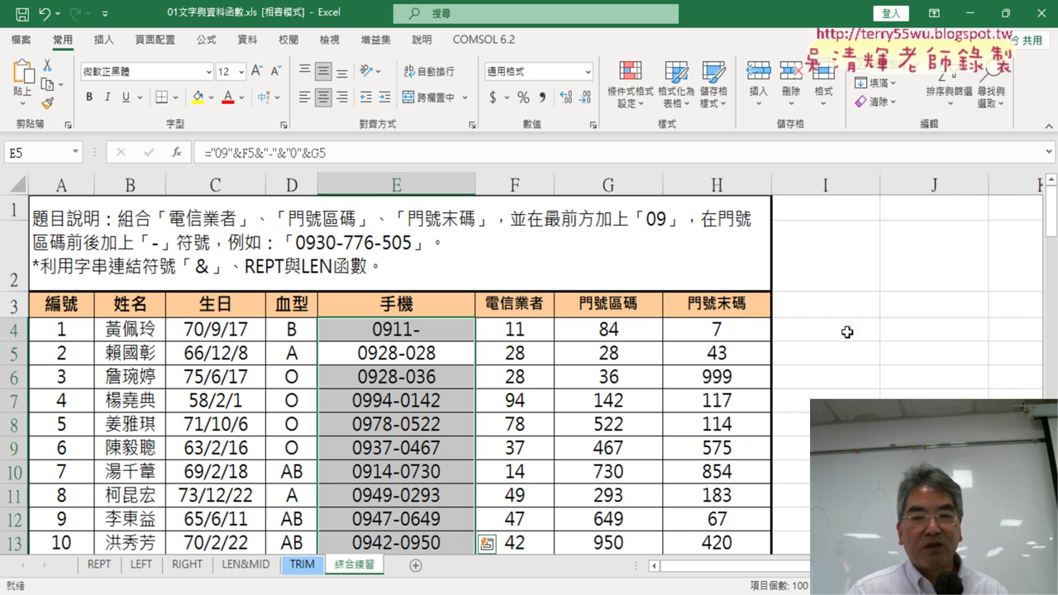
pyautogui.click(847, 331)
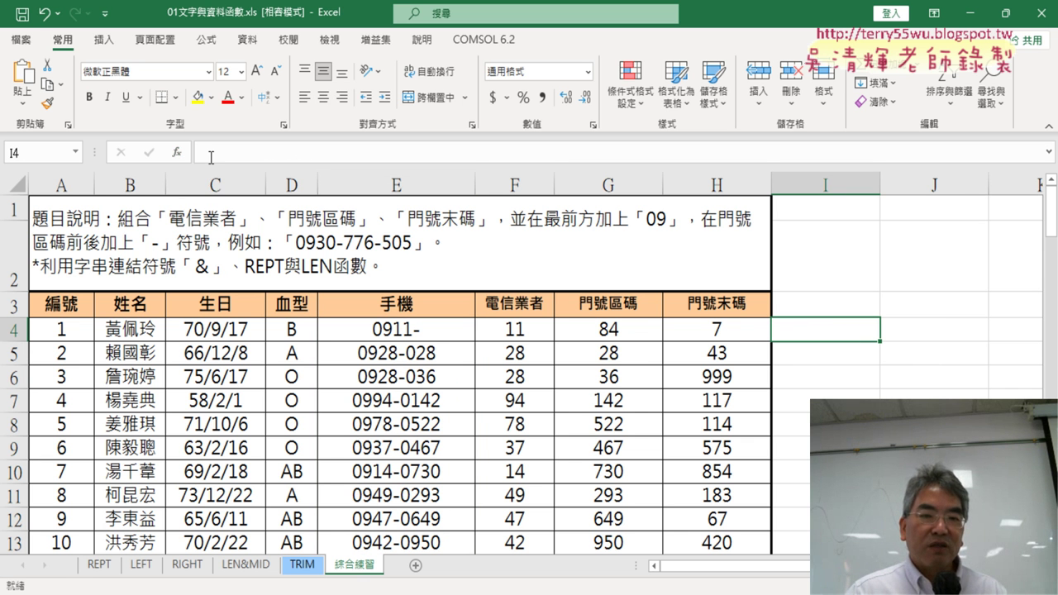
# Enter =LEN(G4) in I4 from the 文字 function category, returning 2
pyautogui.click(176, 152)
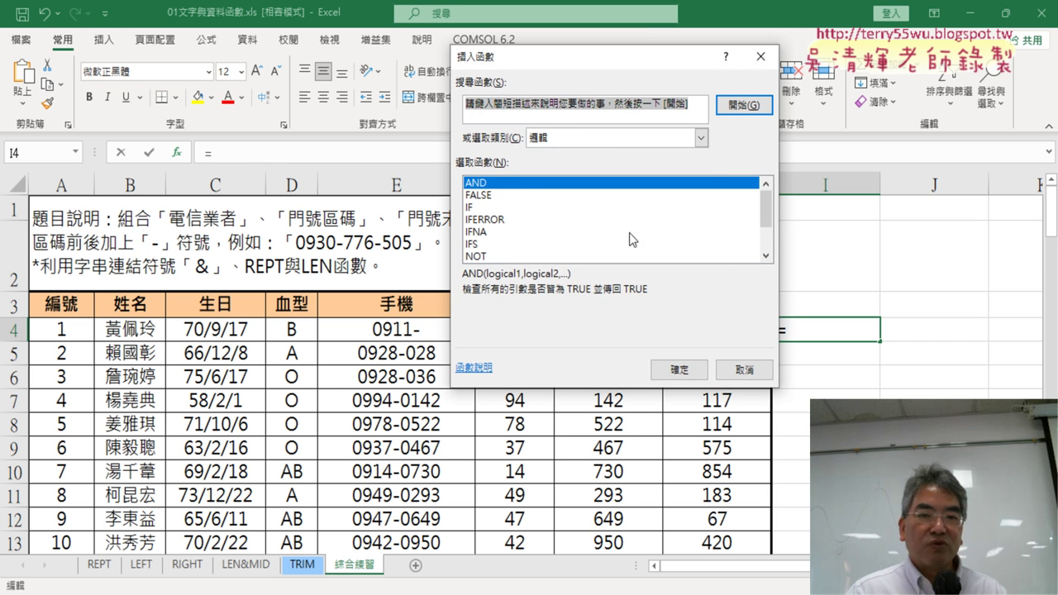
pyautogui.click(616, 138)
pyautogui.click(613, 252)
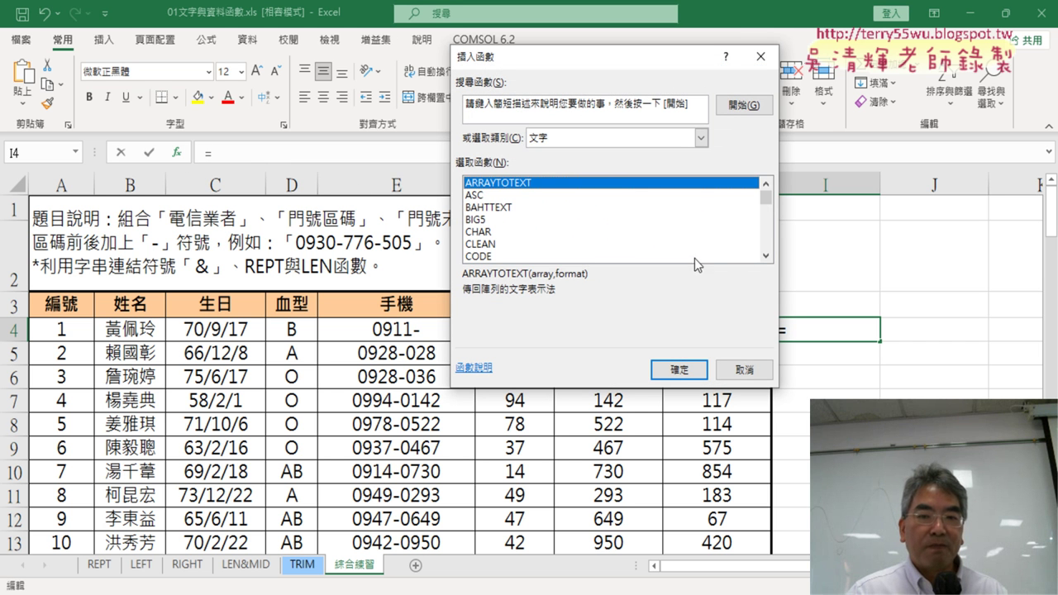
pyautogui.click(766, 259)
pyautogui.click(767, 259)
pyautogui.click(766, 256)
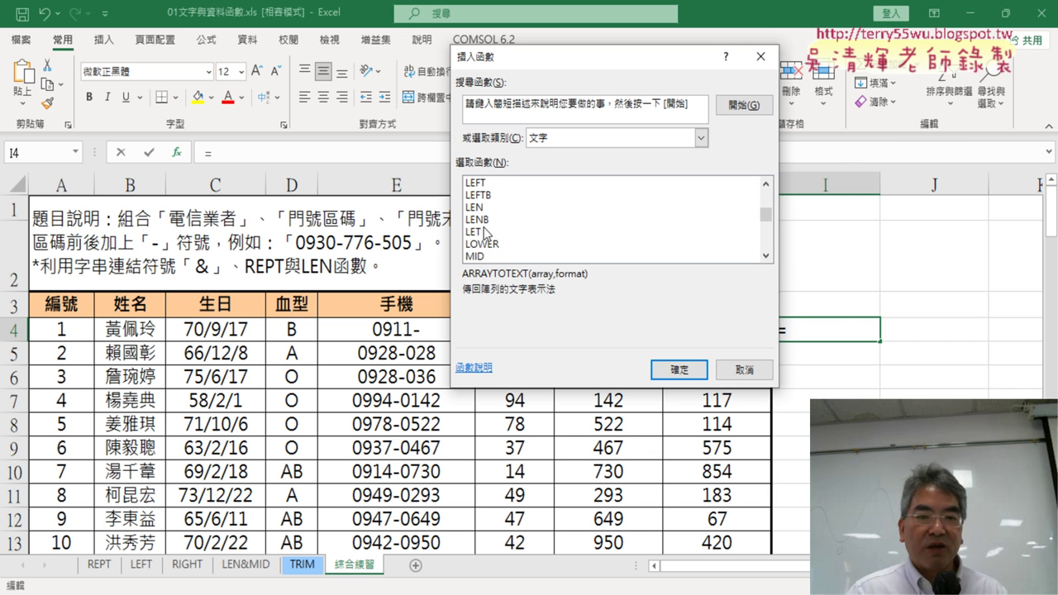
pyautogui.doubleClick(476, 208)
pyautogui.moveTo(644, 132)
pyautogui.mouseDown()
pyautogui.moveTo(755, 126)
pyautogui.moveTo(777, 74)
pyautogui.mouseUp()
pyautogui.click(621, 328)
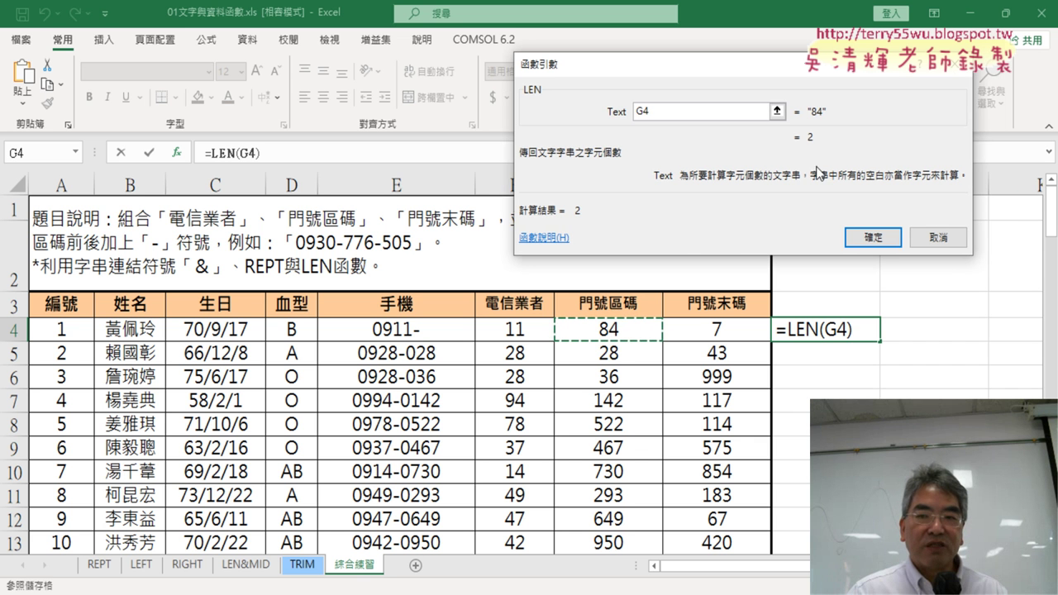
pyautogui.click(873, 242)
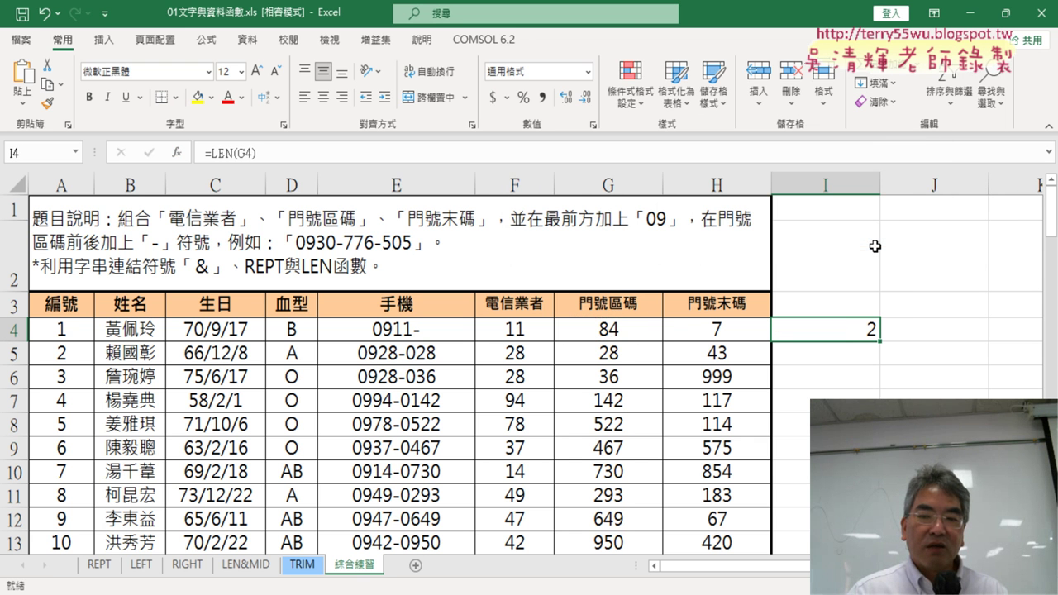
# Change I4's formula to =3-LEN(G4)
pyautogui.click(210, 152)
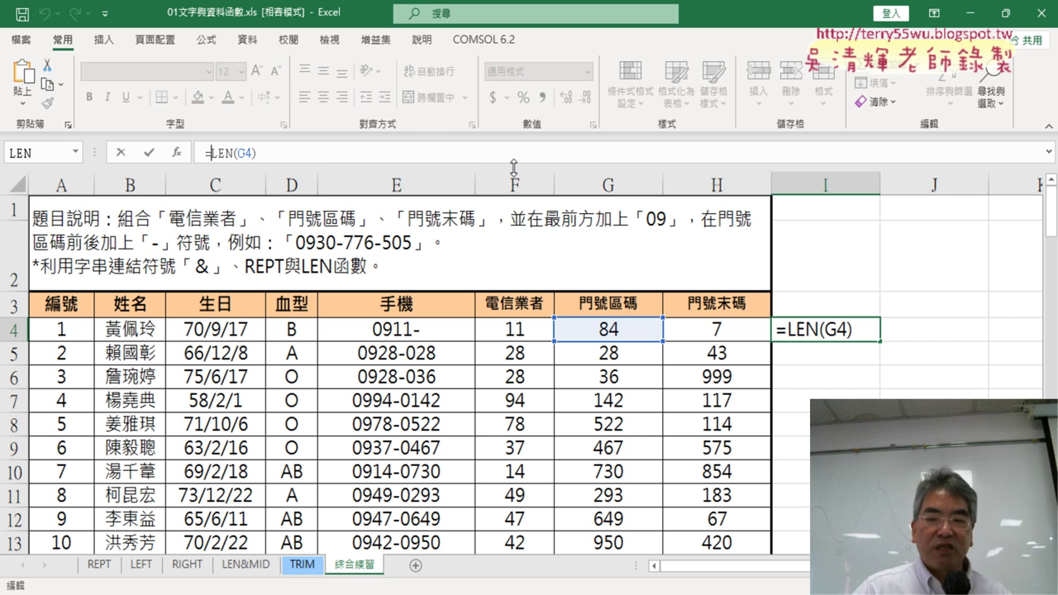
pyautogui.write('3-')
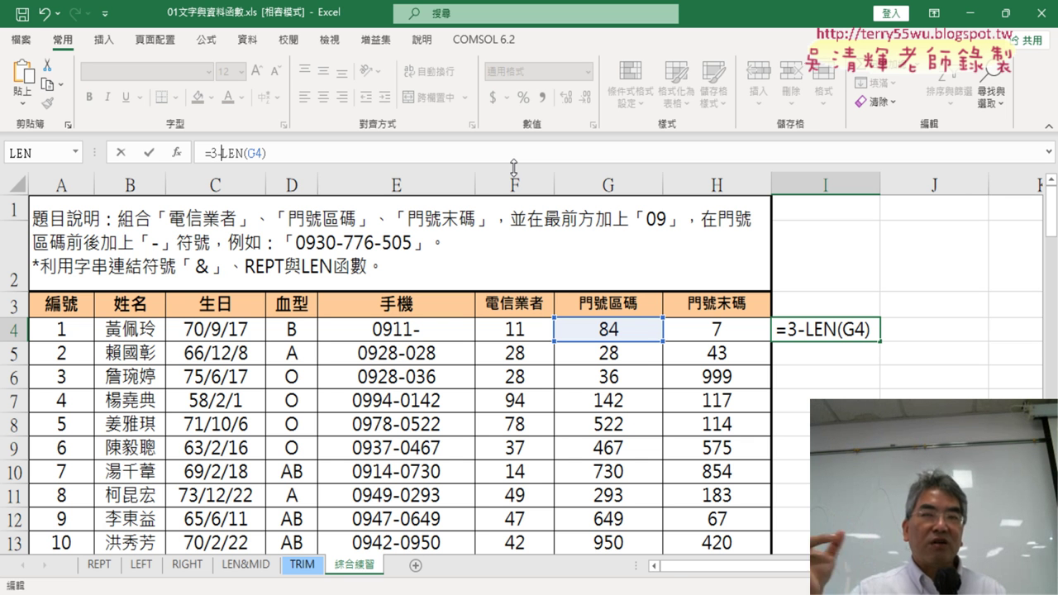
pyautogui.click(150, 154)
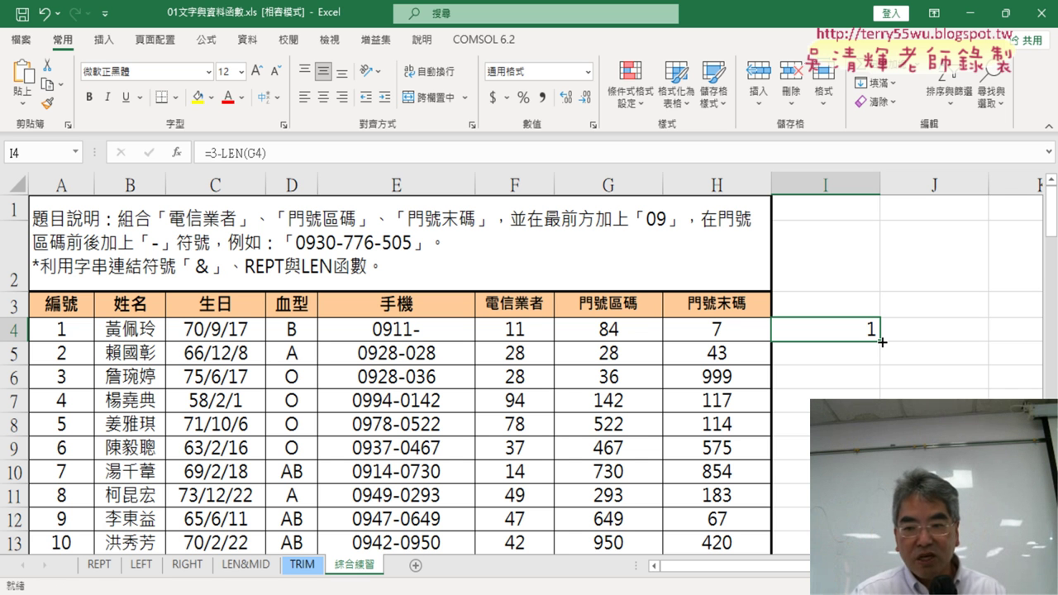
# Fill =3-LEN(G4) down column I, giving 1, 1, 1, 0 for rows 4–7
pyautogui.doubleClick(880, 341)
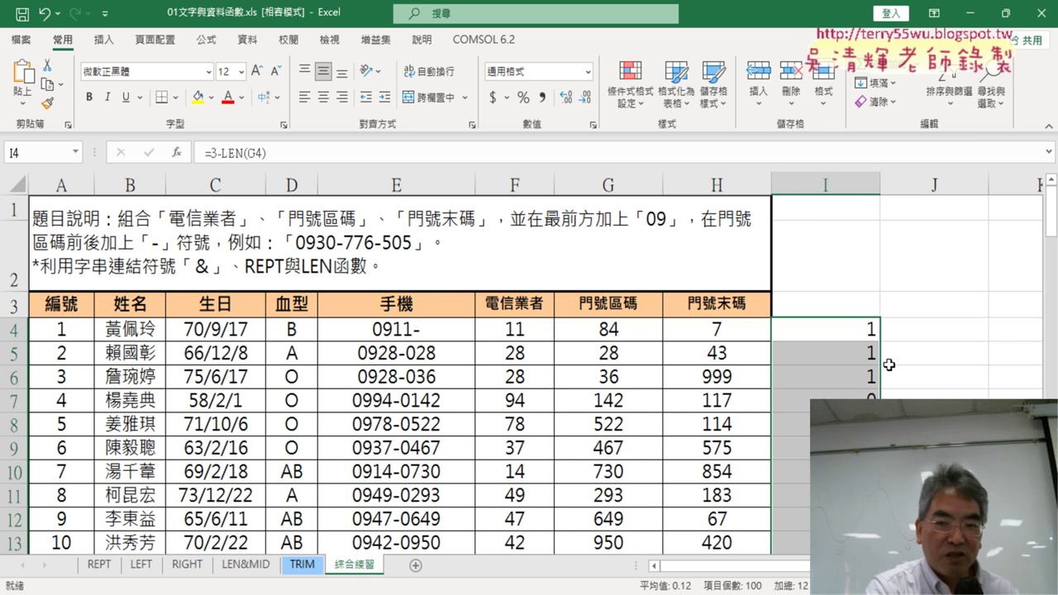
pyautogui.hotkey('ctrl', 'z')
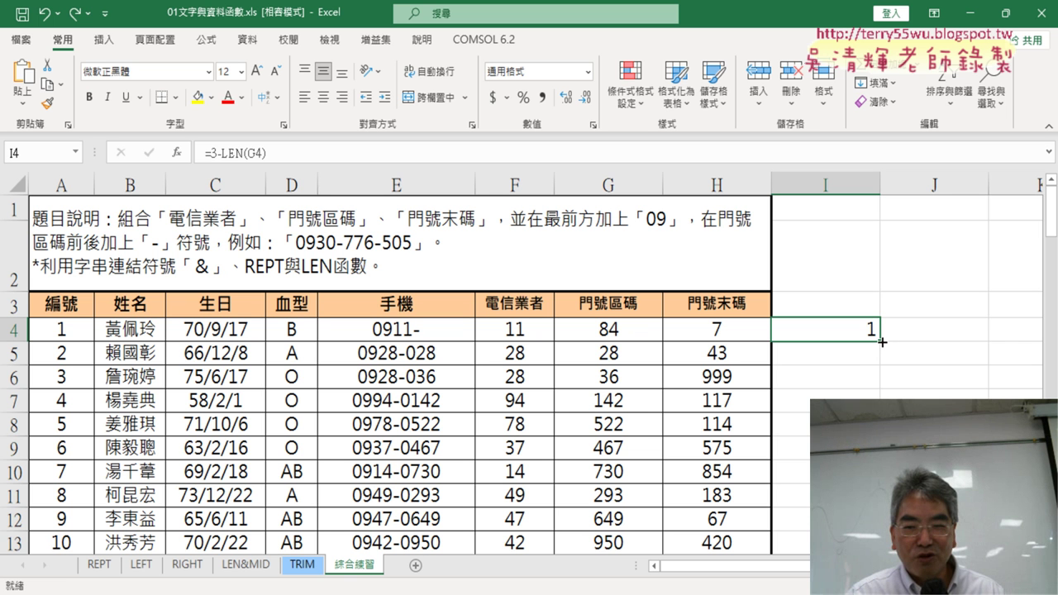
pyautogui.doubleClick(881, 341)
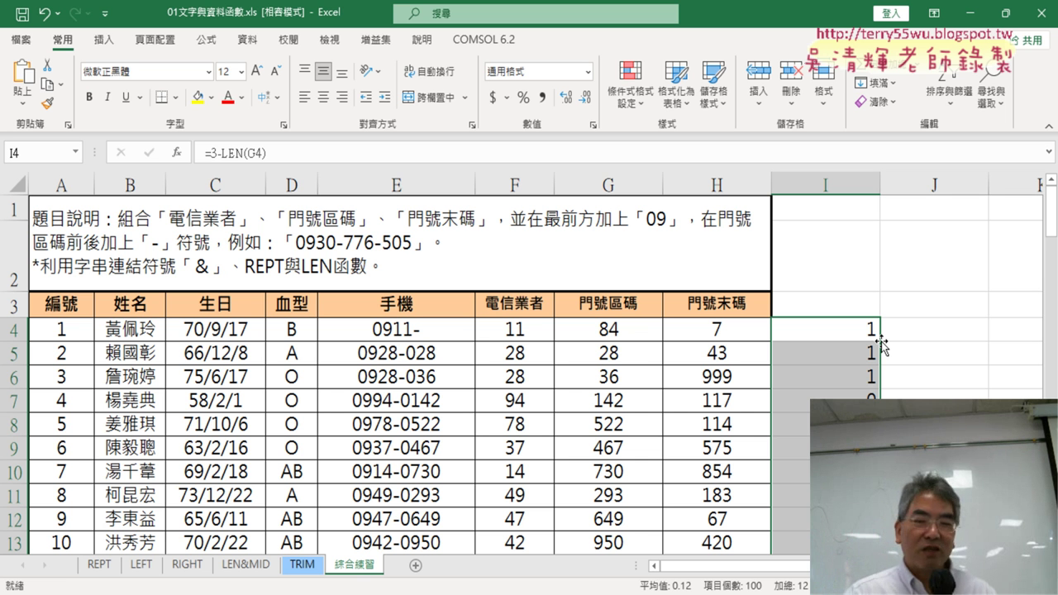
pyautogui.hotkey('ctrl', 'z')
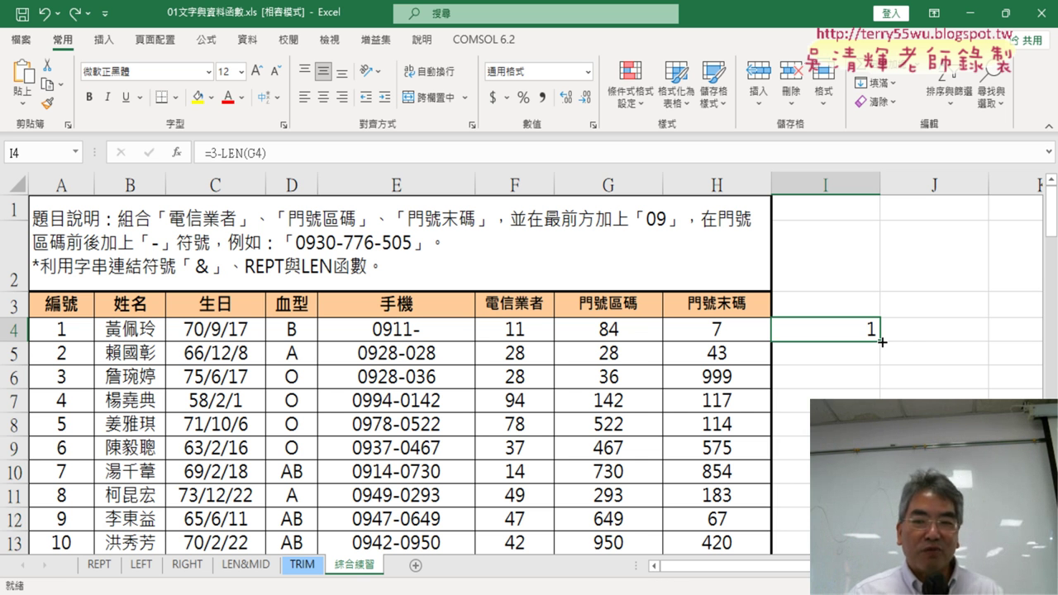
pyautogui.moveTo(881, 341)
pyautogui.mouseDown()
pyautogui.moveTo(882, 545)
pyautogui.moveTo(880, 322)
pyautogui.moveTo(801, 311)
pyautogui.moveTo(792, 3)
pyautogui.moveTo(819, 335)
pyautogui.mouseUp()
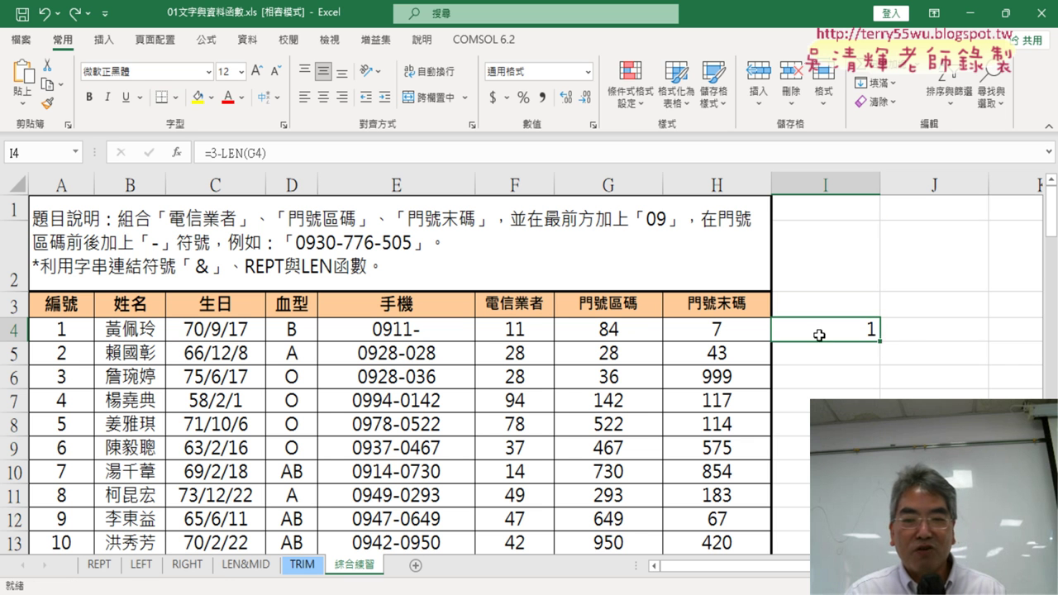
pyautogui.doubleClick(882, 343)
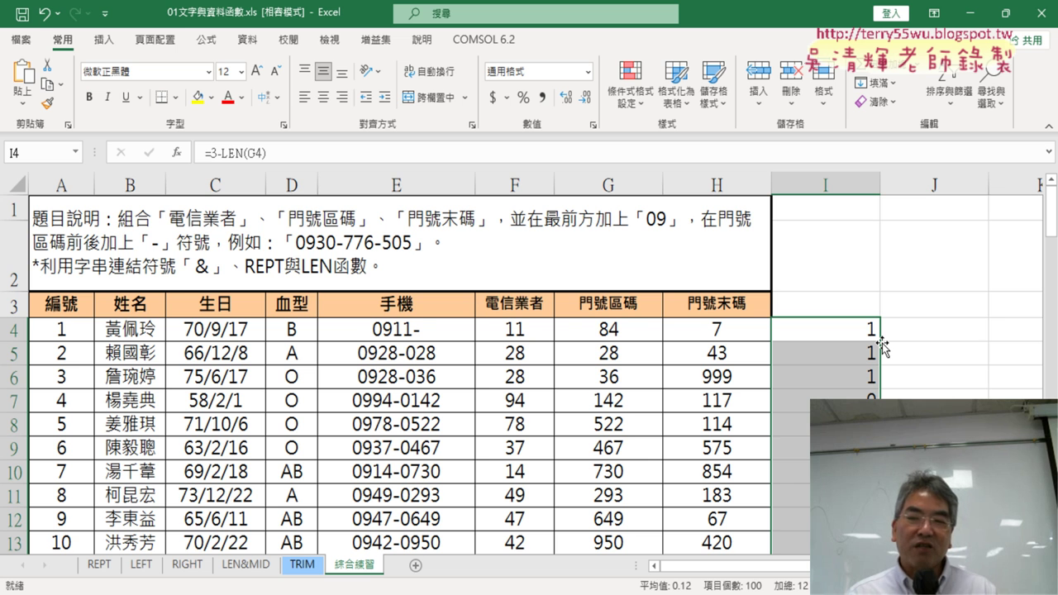
pyautogui.scroll(-2, 878, 349)
pyautogui.scroll(2, 876, 347)
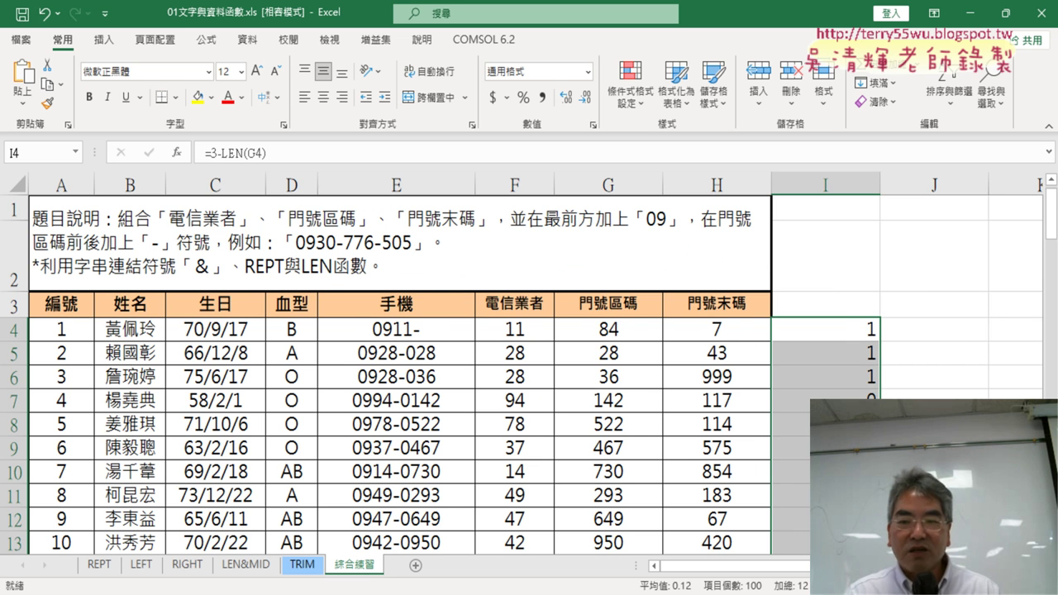
pyautogui.click(846, 331)
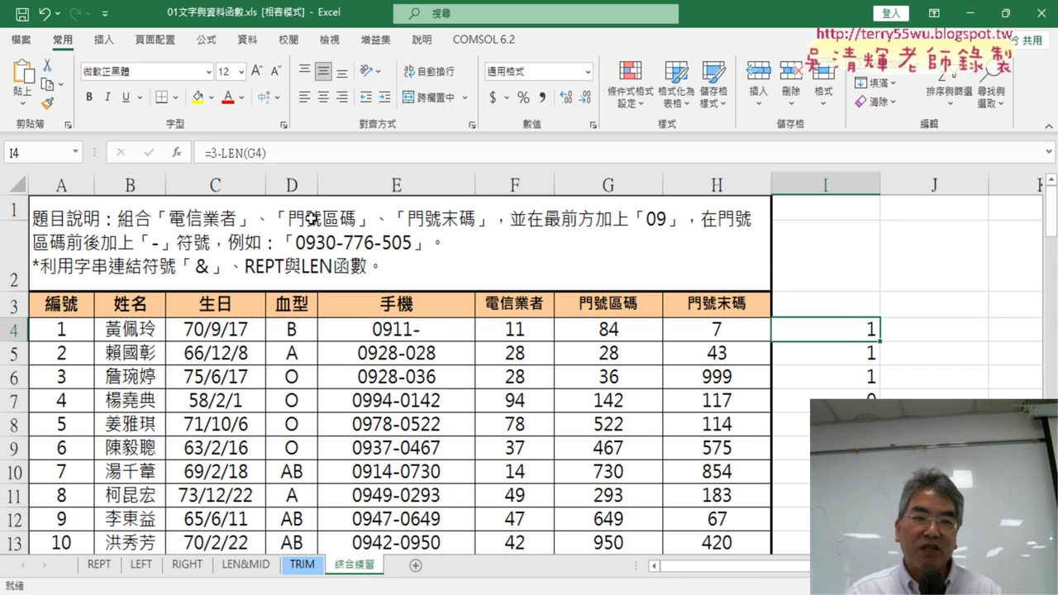
# Cut 3-LEN(G4) out of I4's formula and insert a REPT function
pyautogui.moveTo(206, 152); pyautogui.dragTo(263, 153)
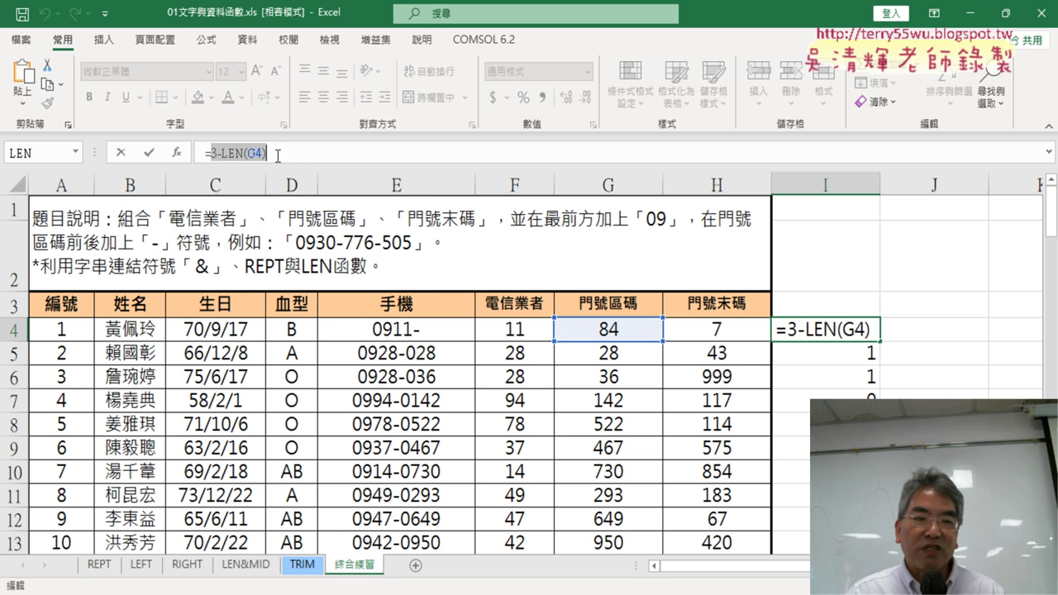
pyautogui.rightClick(260, 157)
pyautogui.click(261, 159)
pyautogui.click(176, 152)
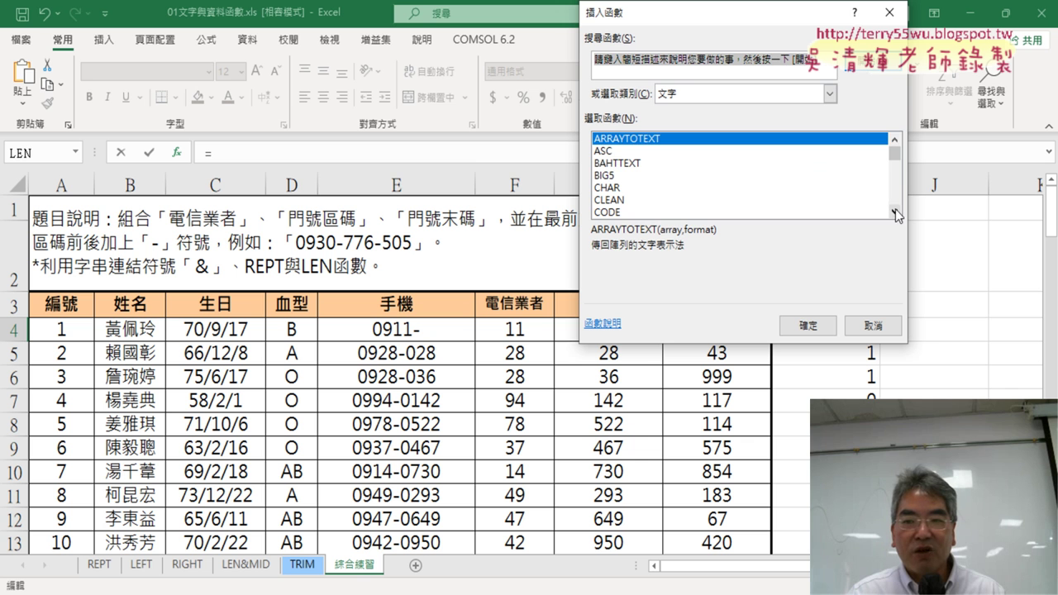
pyautogui.moveTo(895, 213); pyautogui.dragTo(896, 213)
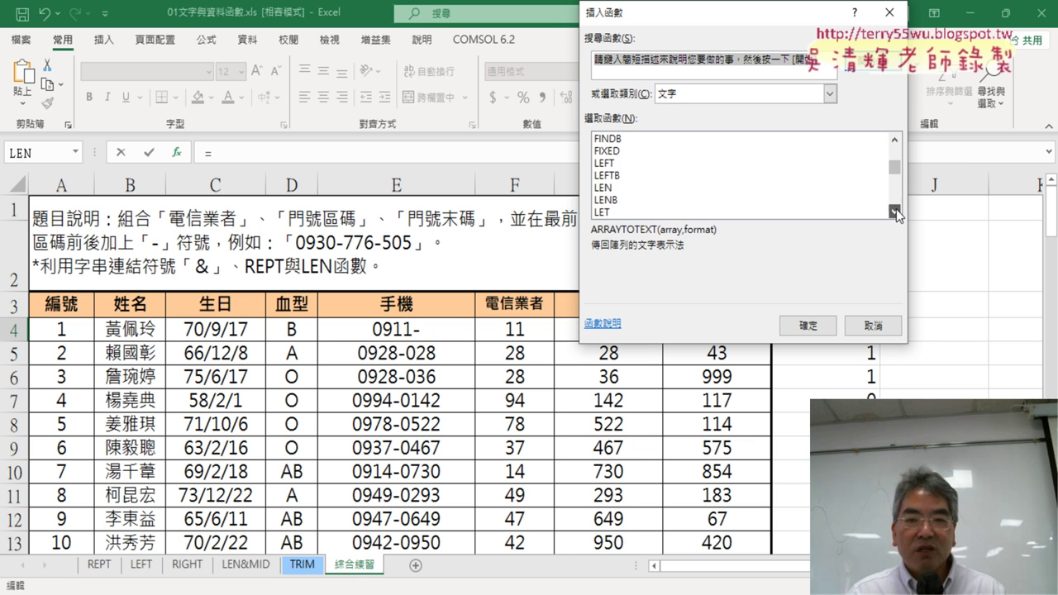
pyautogui.moveTo(896, 213); pyautogui.dragTo(896, 214)
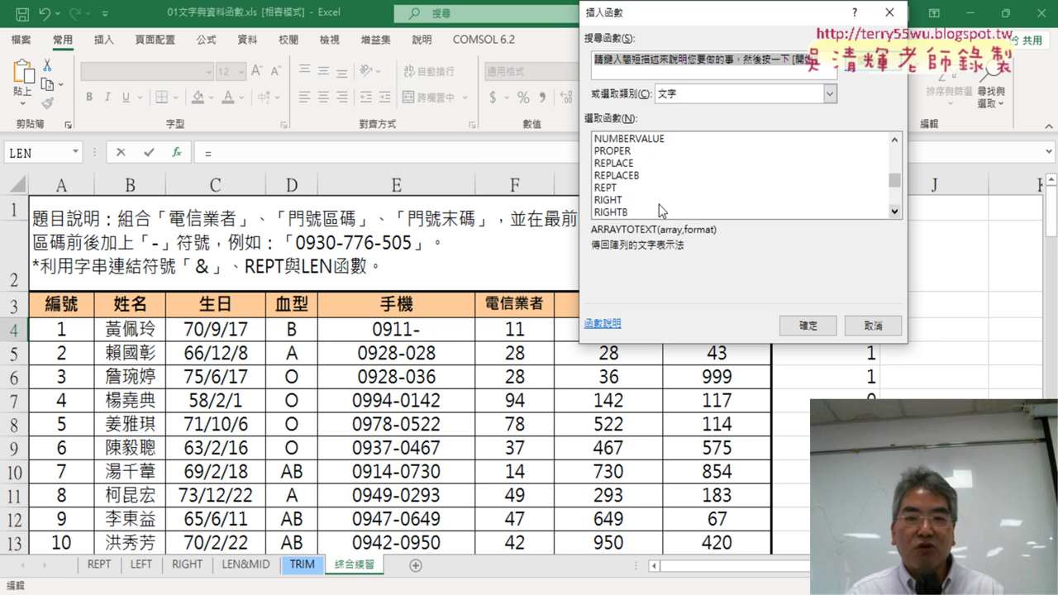
pyautogui.doubleClick(622, 187)
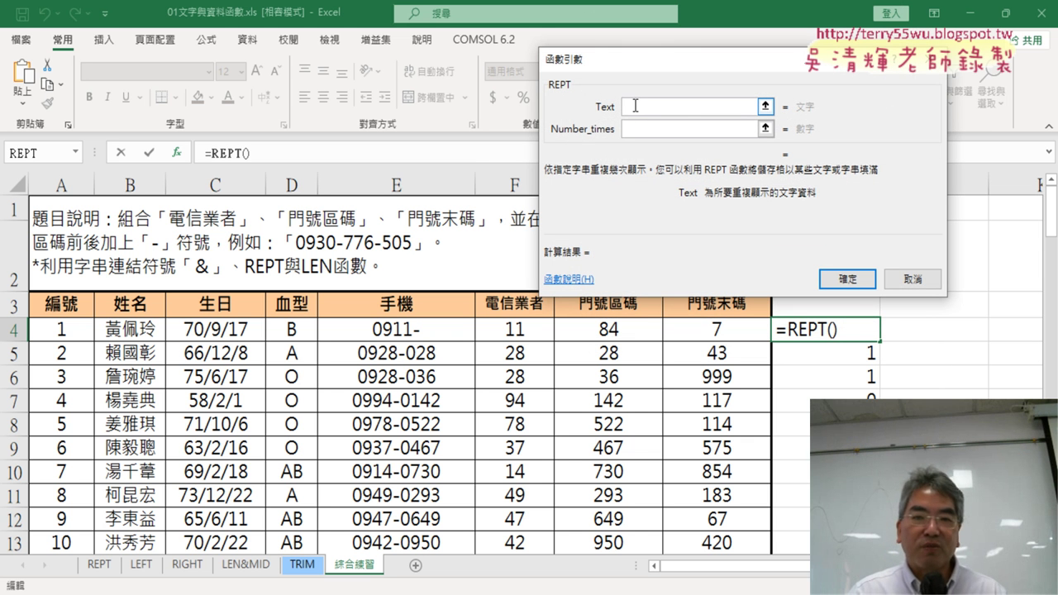
# Set REPT's Text to "0" and Number_times to 3-LEN(G4), then fill down column I
pyautogui.write('"')
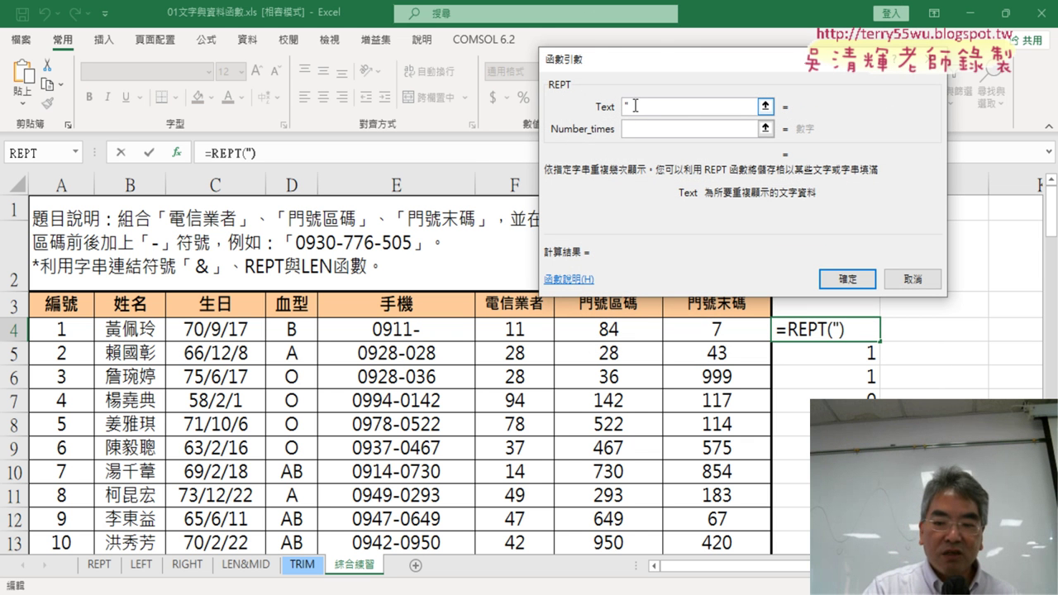
pyautogui.write('0')
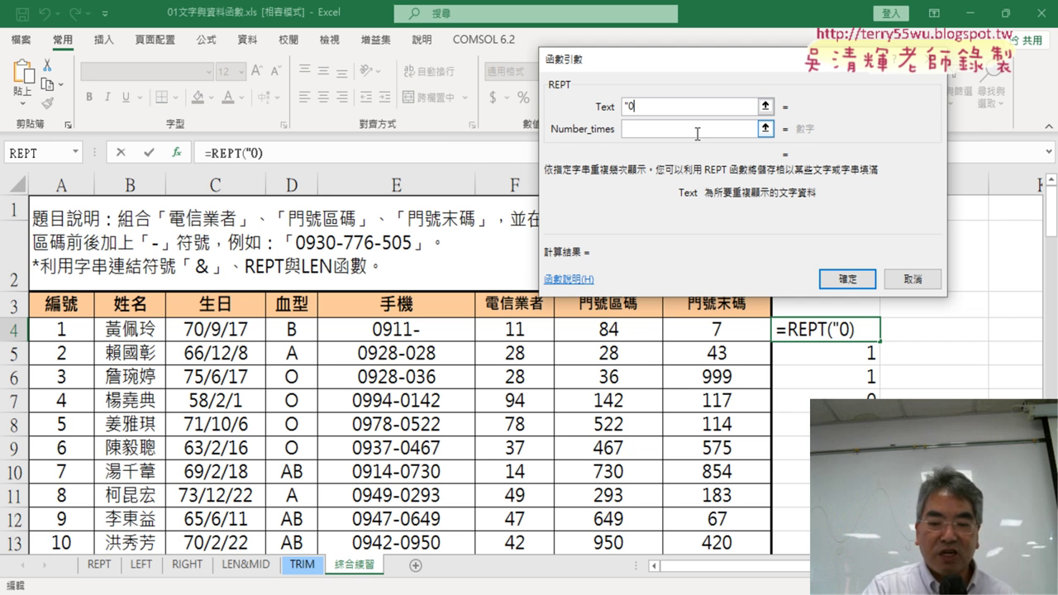
pyautogui.write('"')
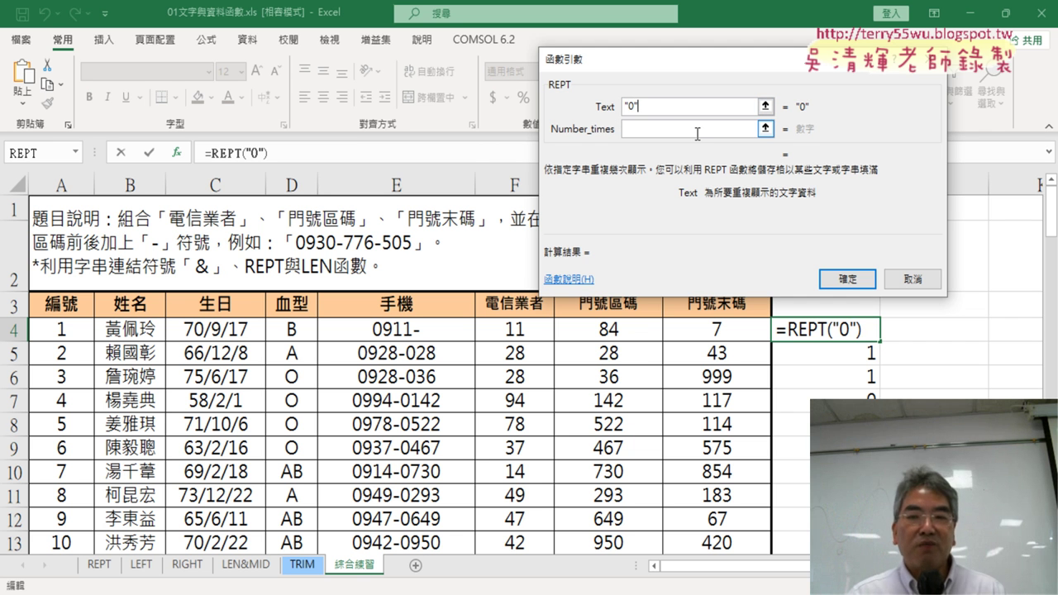
pyautogui.click(639, 130)
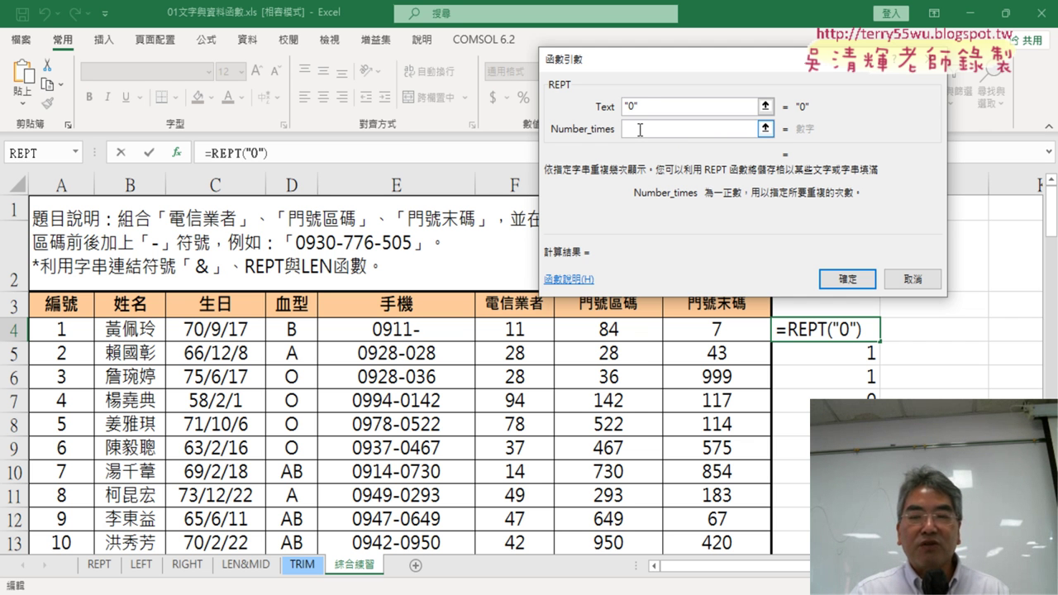
pyautogui.rightClick(639, 129)
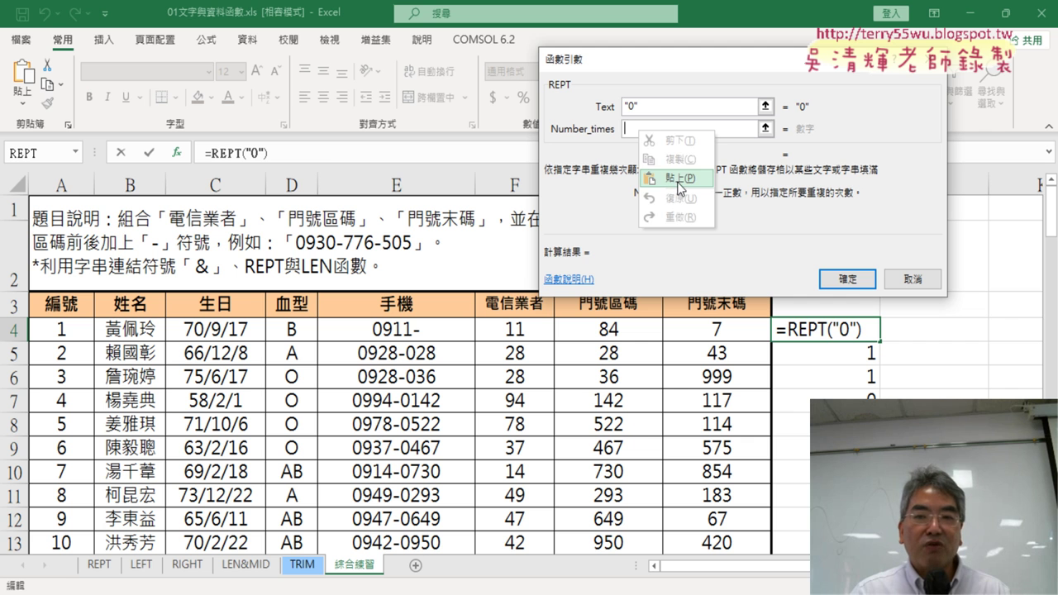
pyautogui.click(679, 178)
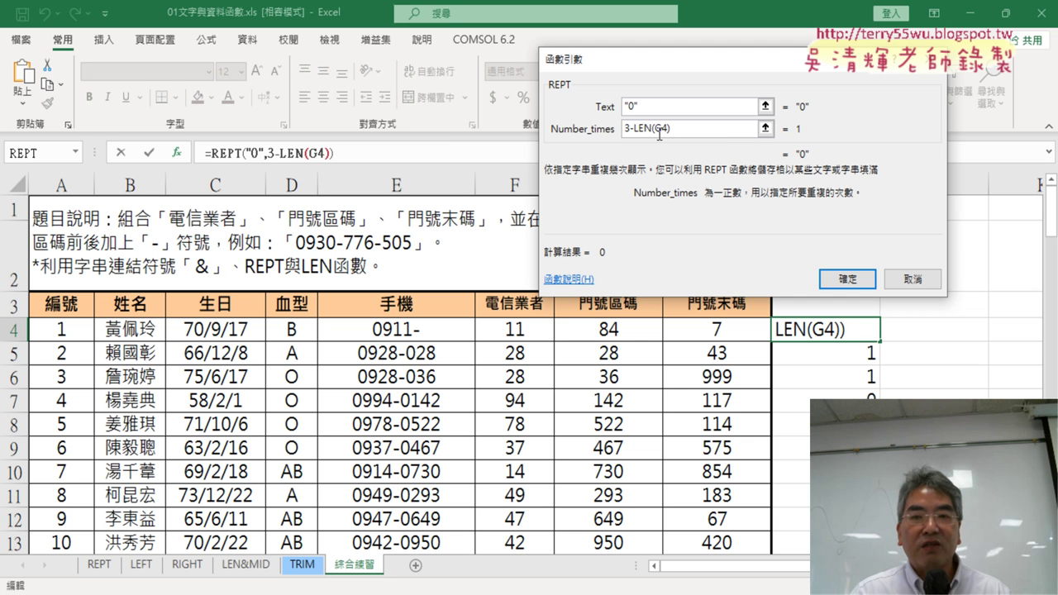
pyautogui.click(864, 279)
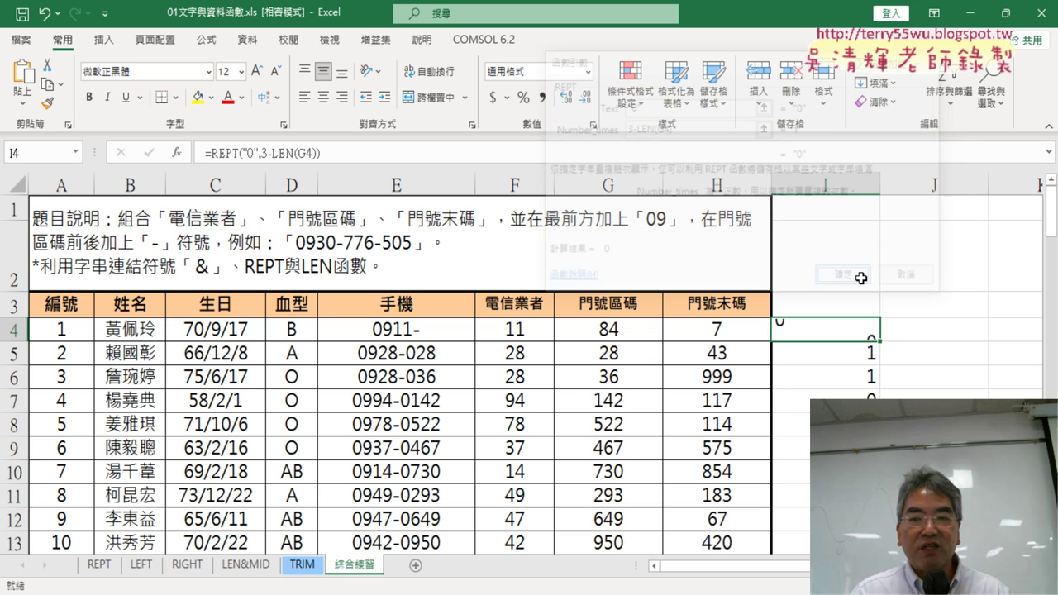
pyautogui.doubleClick(882, 341)
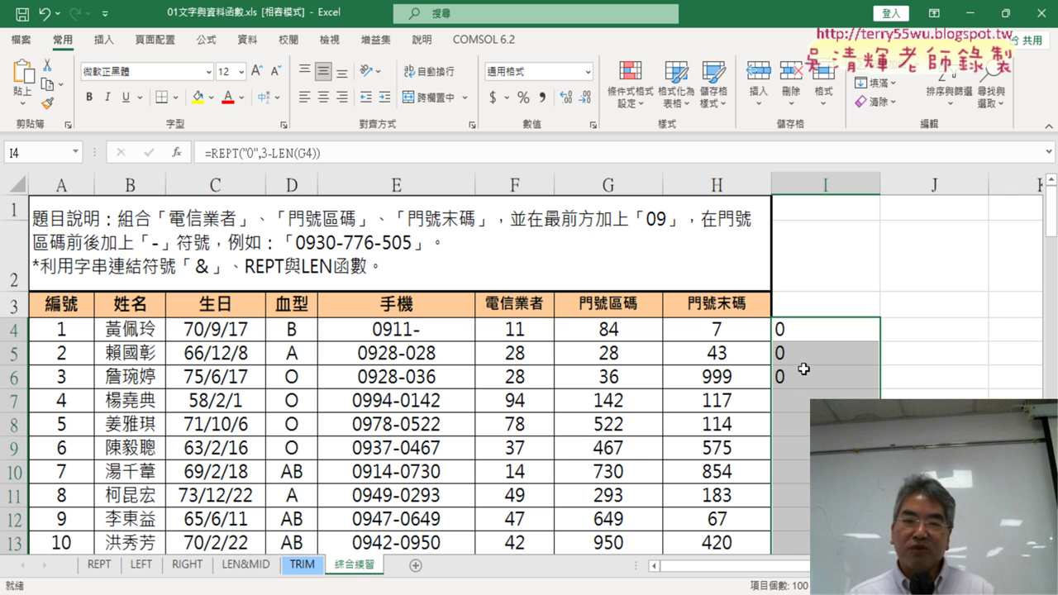
# Extend I4 to =REPT("0",3-LEN(G4))&G4 and fill it down column I, showing 084
pyautogui.click(351, 155)
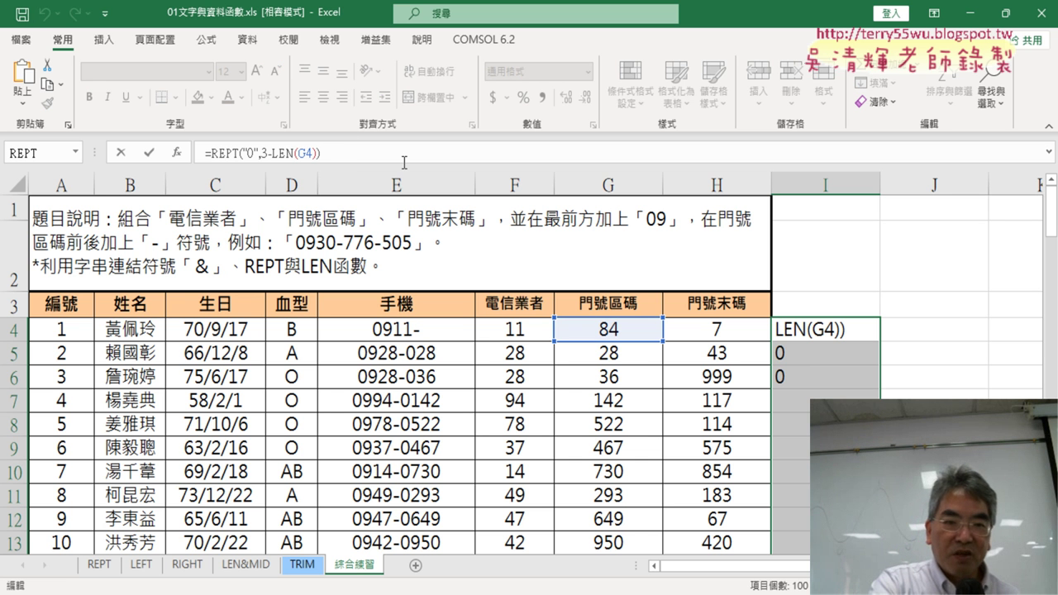
pyautogui.write('&')
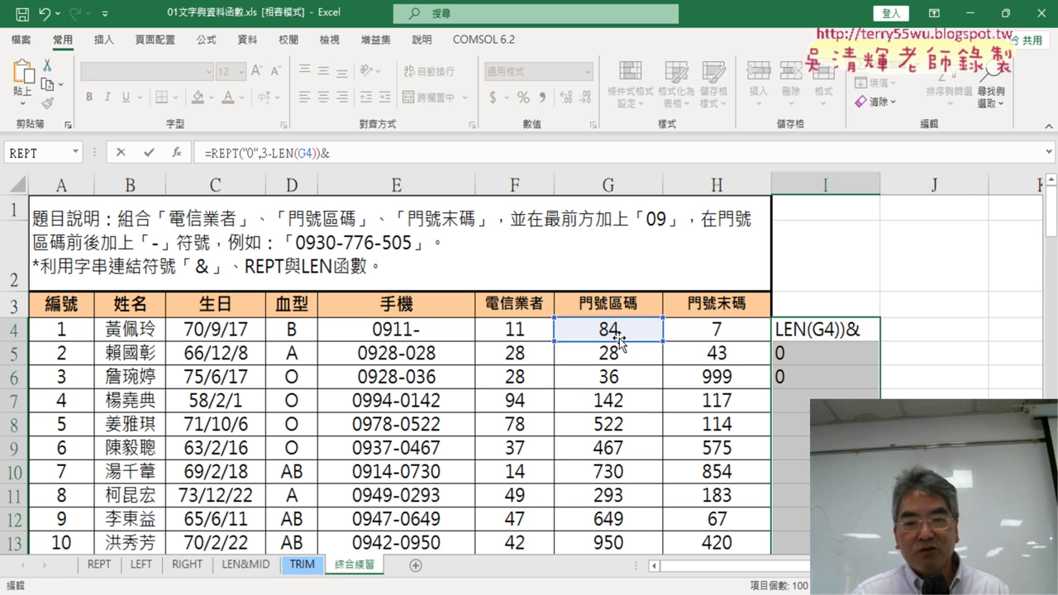
pyautogui.click(619, 335)
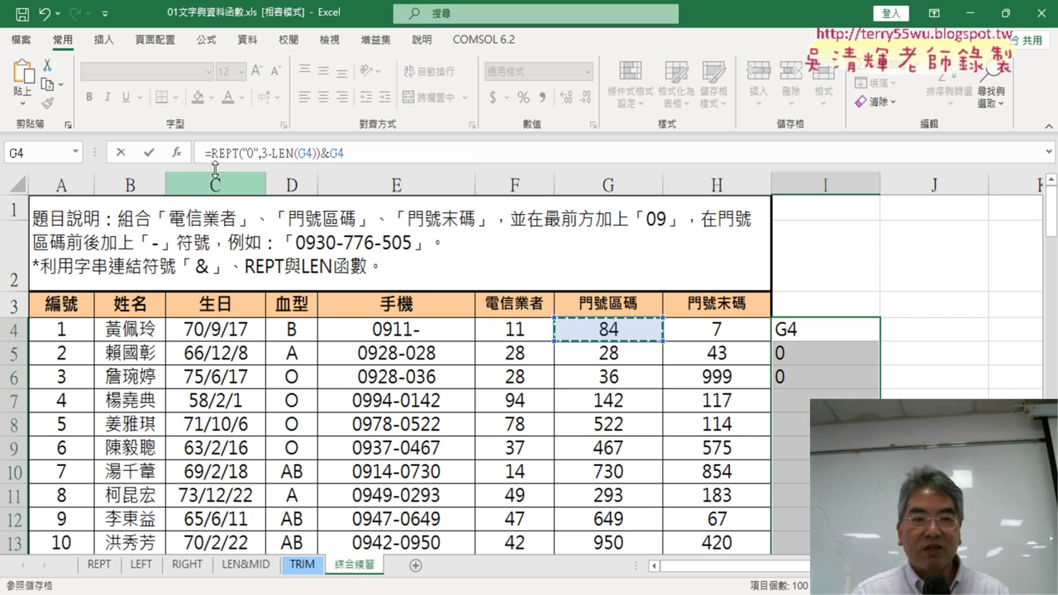
pyautogui.press('Return')
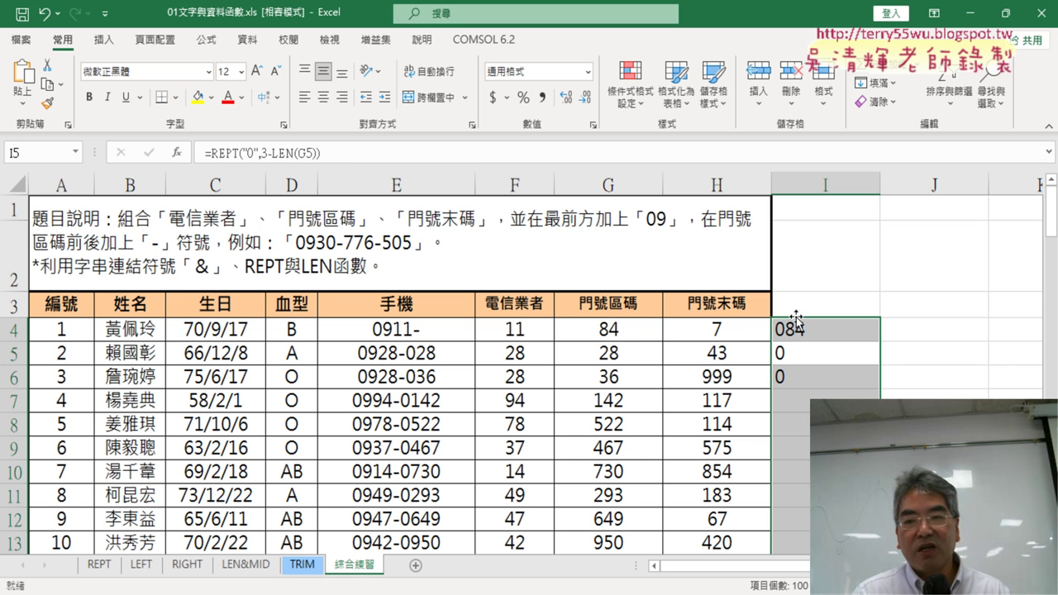
pyautogui.click(796, 327)
pyautogui.doubleClick(880, 341)
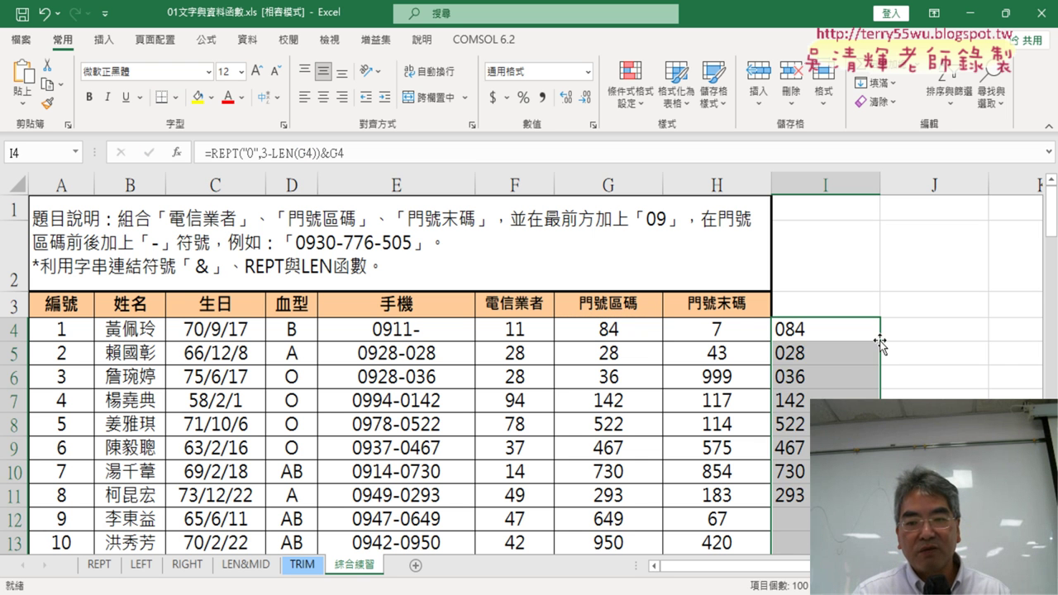
# Scroll down through the column I results and back up to row 1
pyautogui.scroll(-1, 880, 346)
pyautogui.scroll(-6, 880, 345)
pyautogui.scroll(-4, 880, 346)
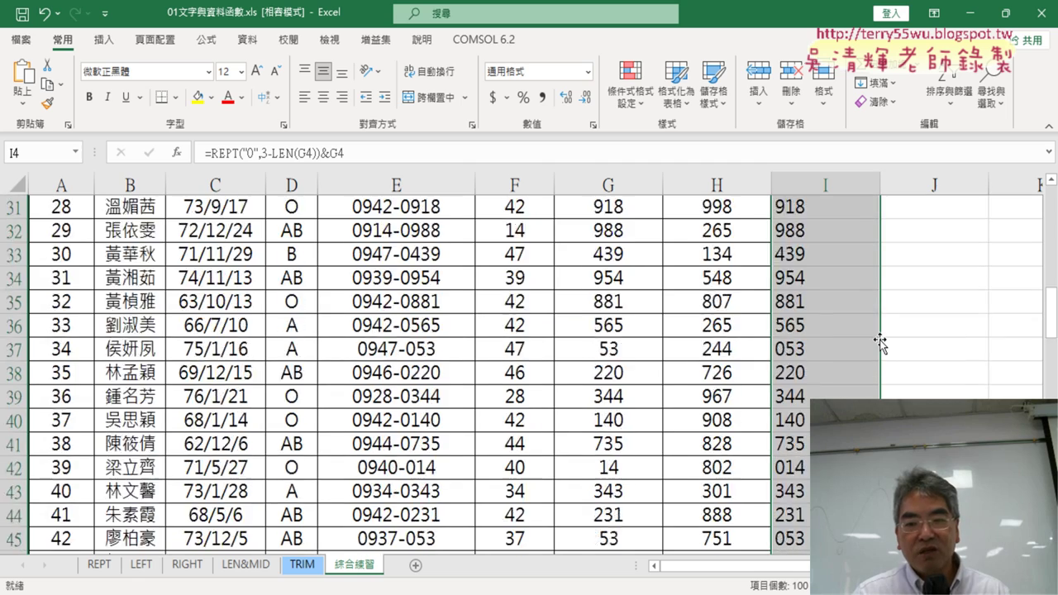
pyautogui.scroll(-8, 880, 346)
pyautogui.scroll(-7, 880, 346)
pyautogui.scroll(-8, 880, 345)
pyautogui.scroll(5, 880, 346)
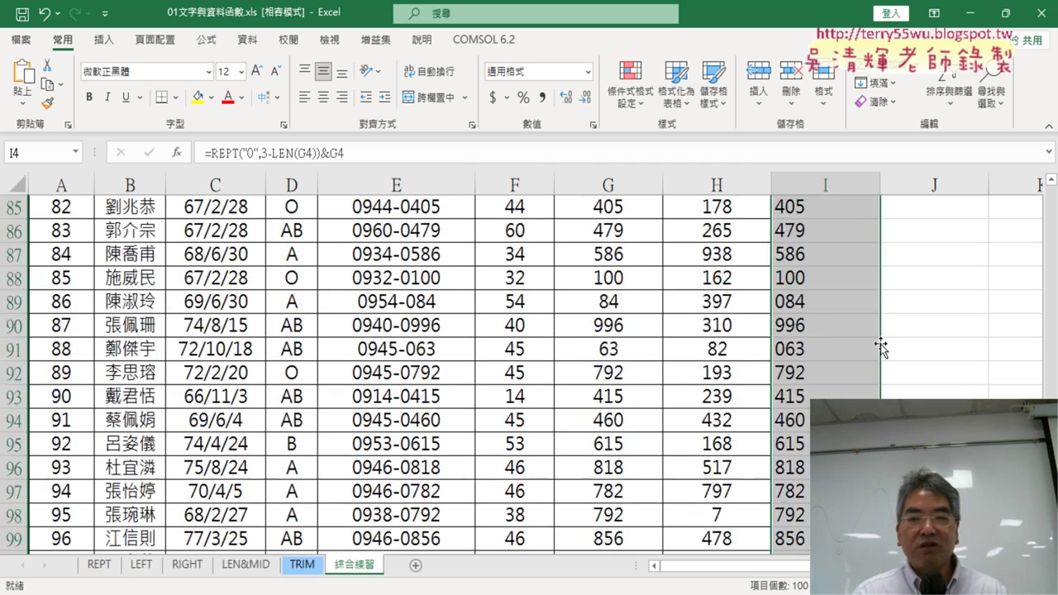
pyautogui.scroll(7, 881, 345)
pyautogui.scroll(8, 880, 345)
pyautogui.scroll(8, 880, 345)
pyautogui.scroll(5, 880, 346)
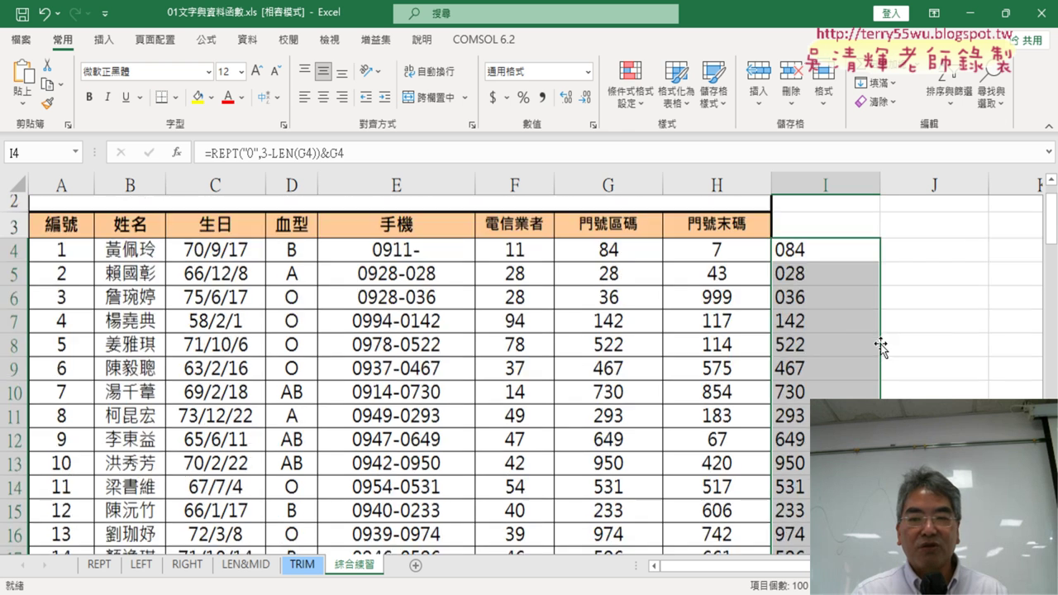
pyautogui.scroll(1, 880, 346)
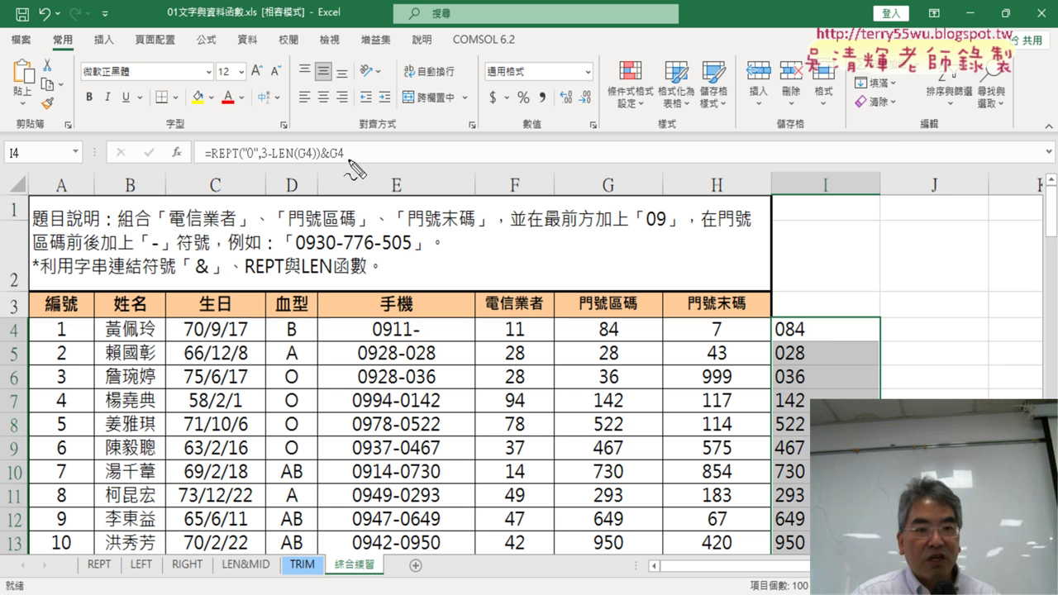
pyautogui.moveTo(272, 161)
pyautogui.mouseDown()
pyautogui.moveTo(311, 158)
pyautogui.moveTo(307, 178)
pyautogui.mouseUp()
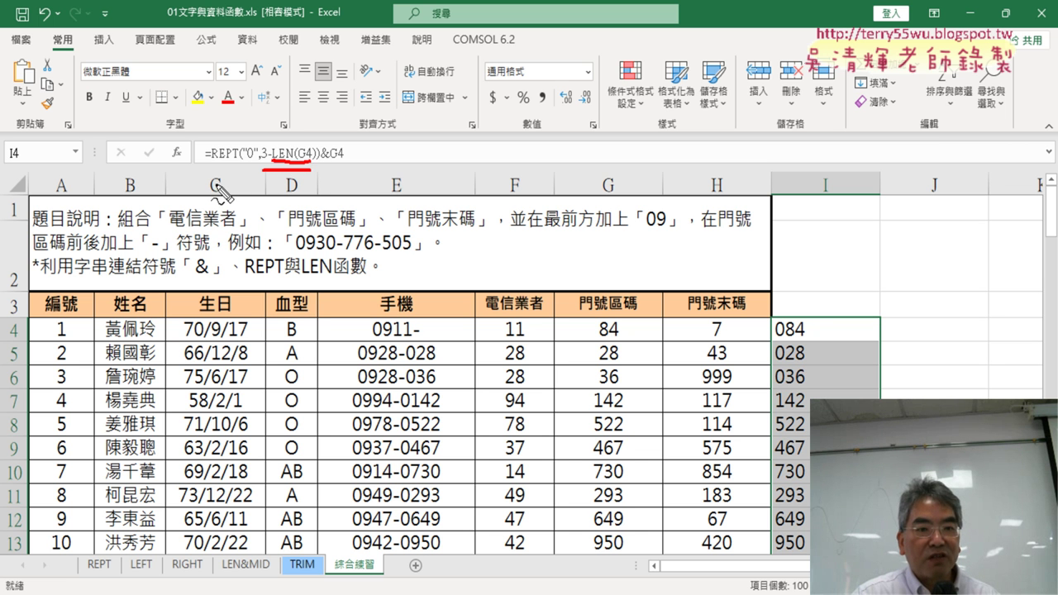
pyautogui.moveTo(217, 186); pyautogui.dragTo(347, 186)
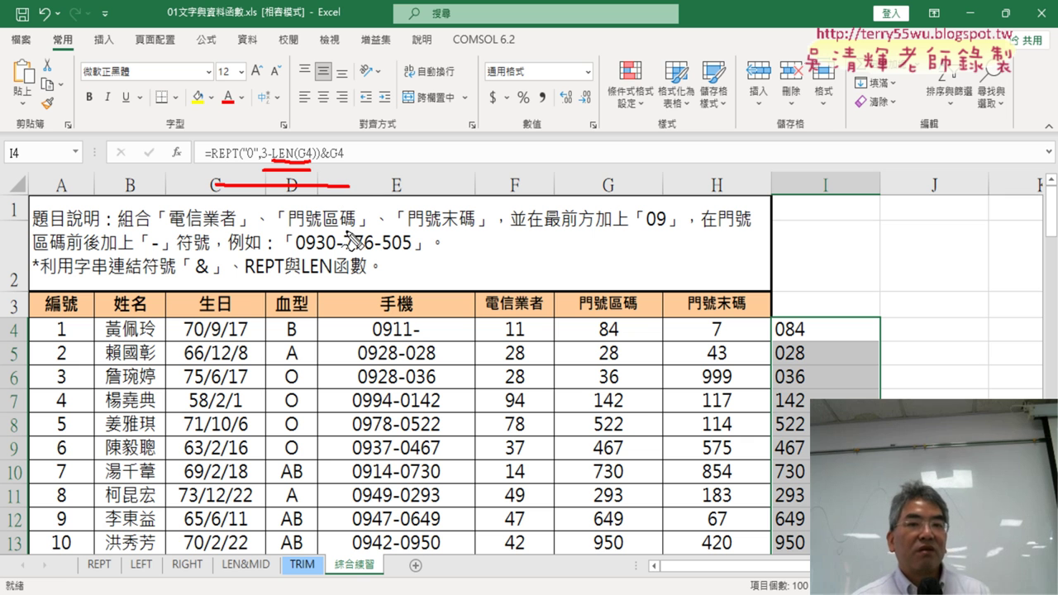
pyautogui.moveTo(324, 165); pyautogui.dragTo(347, 164)
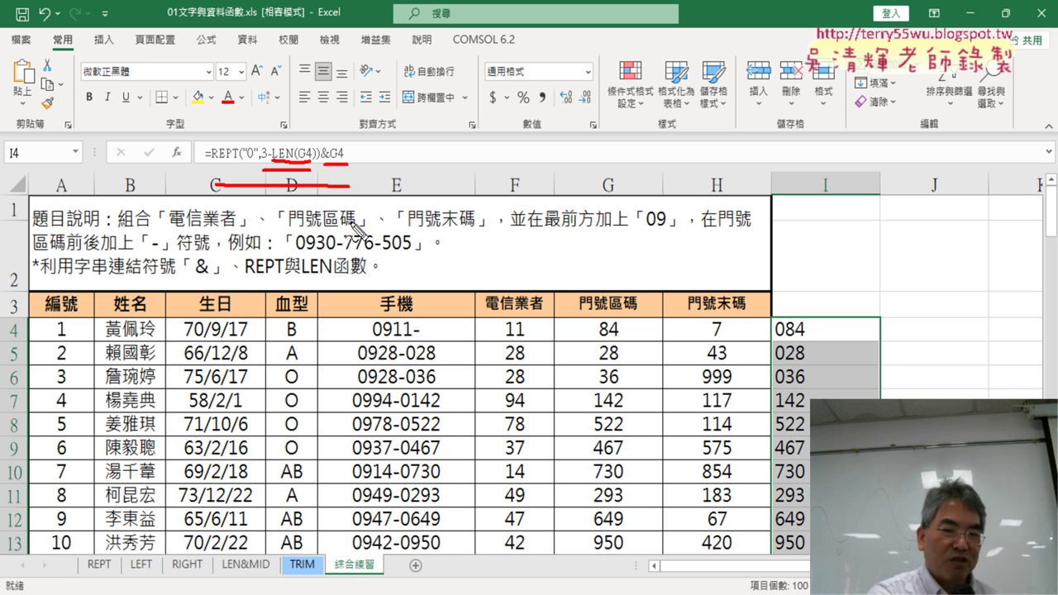
pyautogui.press('Escape')
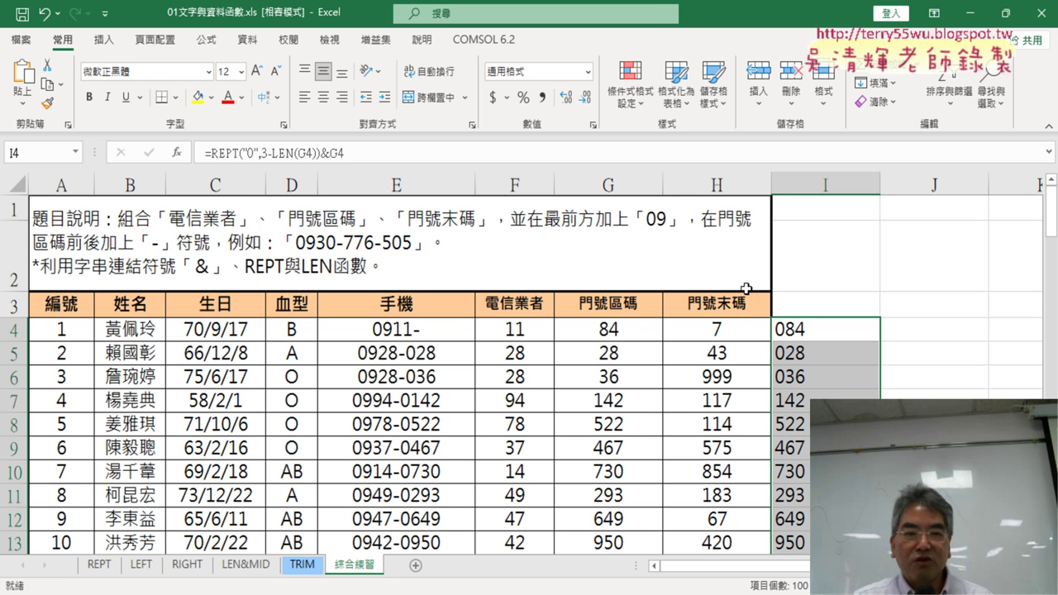
# Compare the E4 and I4 formulas and copy I4's REPT padding formula text
pyautogui.click(398, 327)
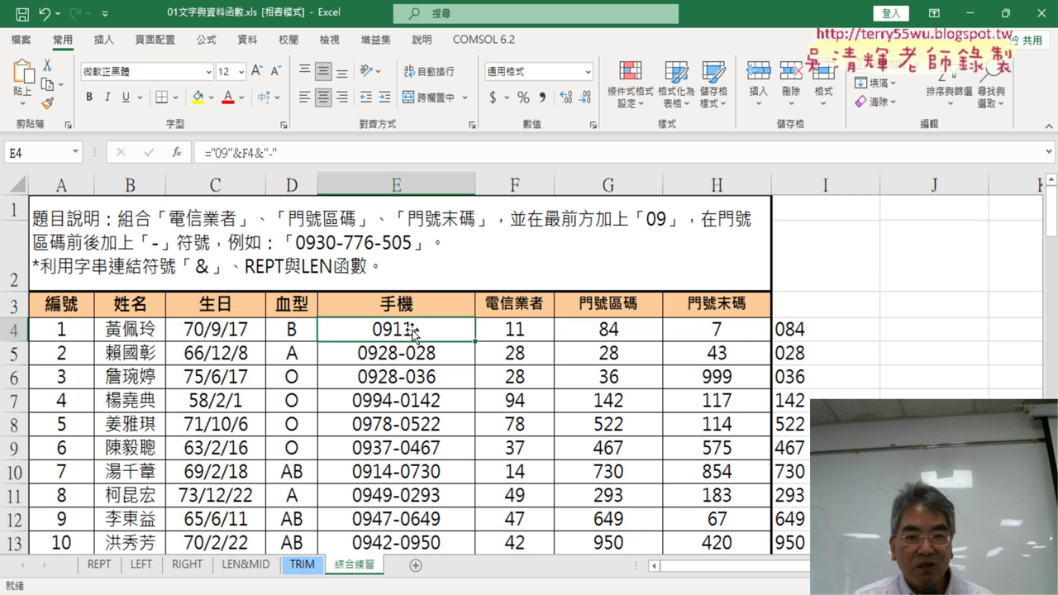
pyautogui.click(816, 331)
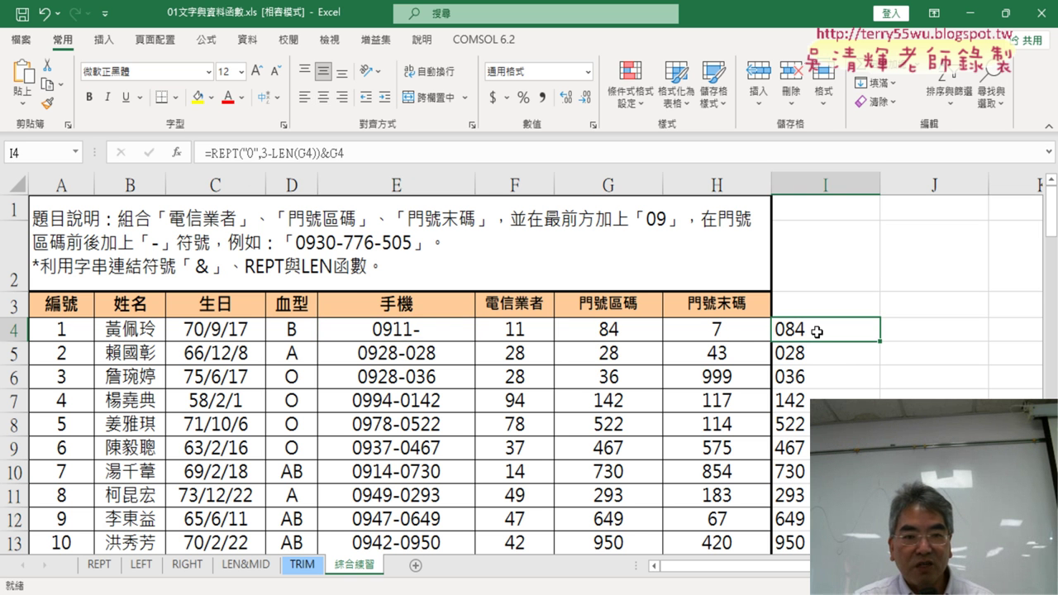
pyautogui.click(410, 331)
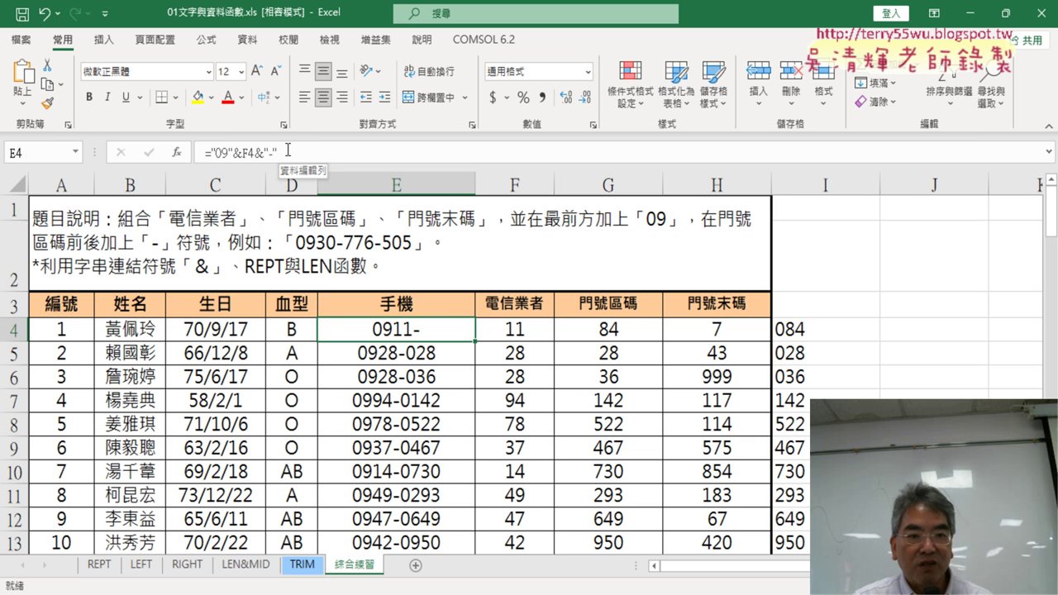
pyautogui.click(825, 327)
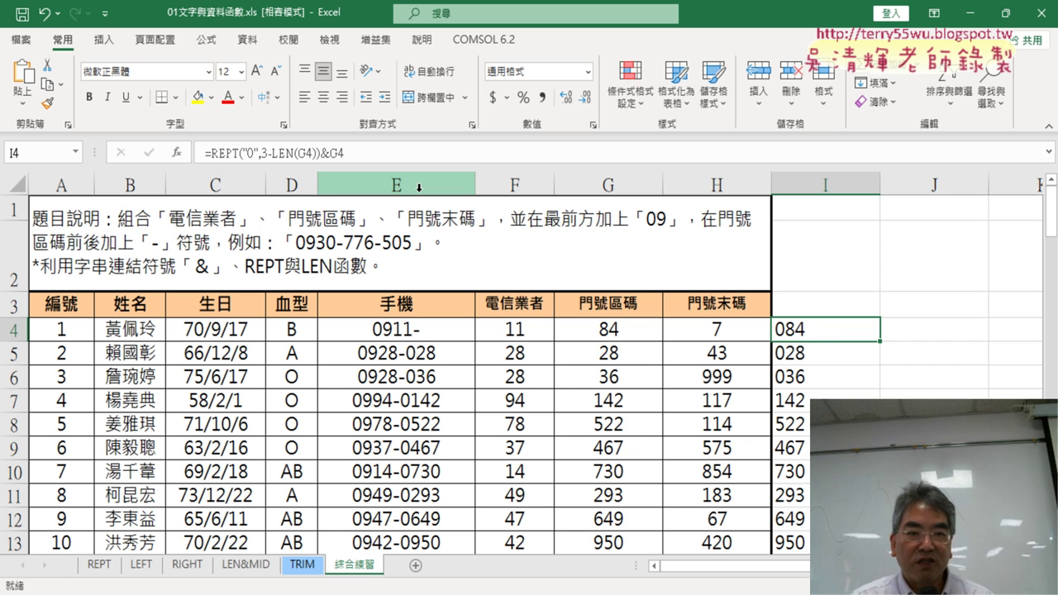
pyautogui.moveTo(212, 153); pyautogui.dragTo(371, 154)
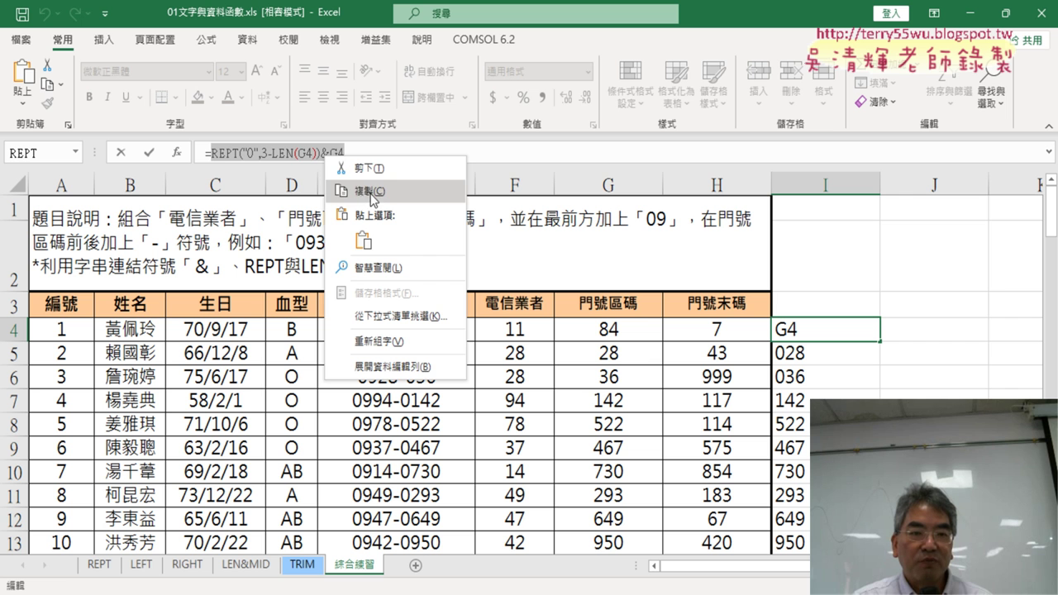
pyautogui.click(369, 192)
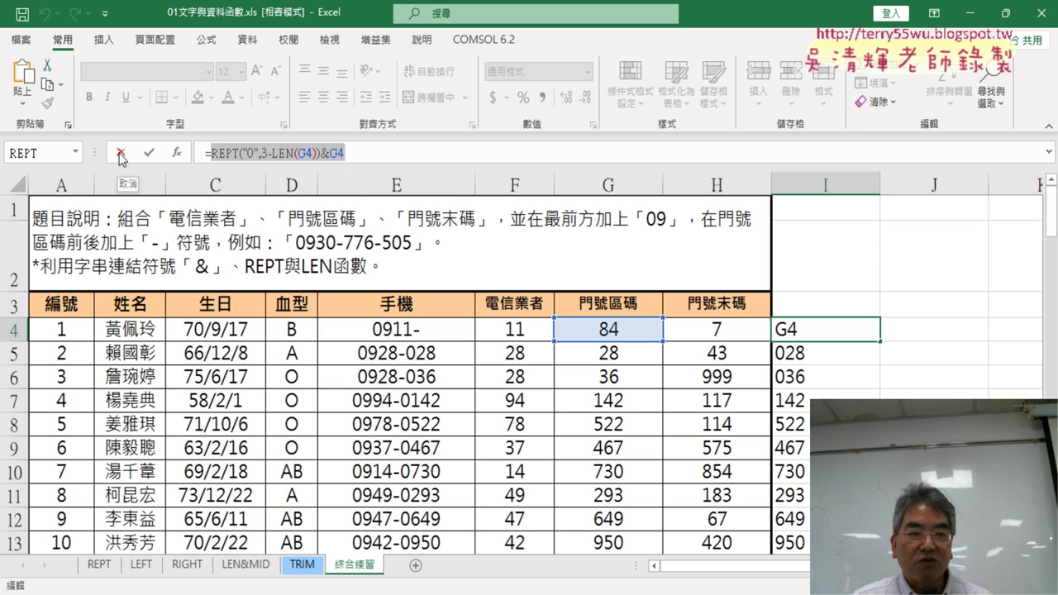
pyautogui.click(406, 331)
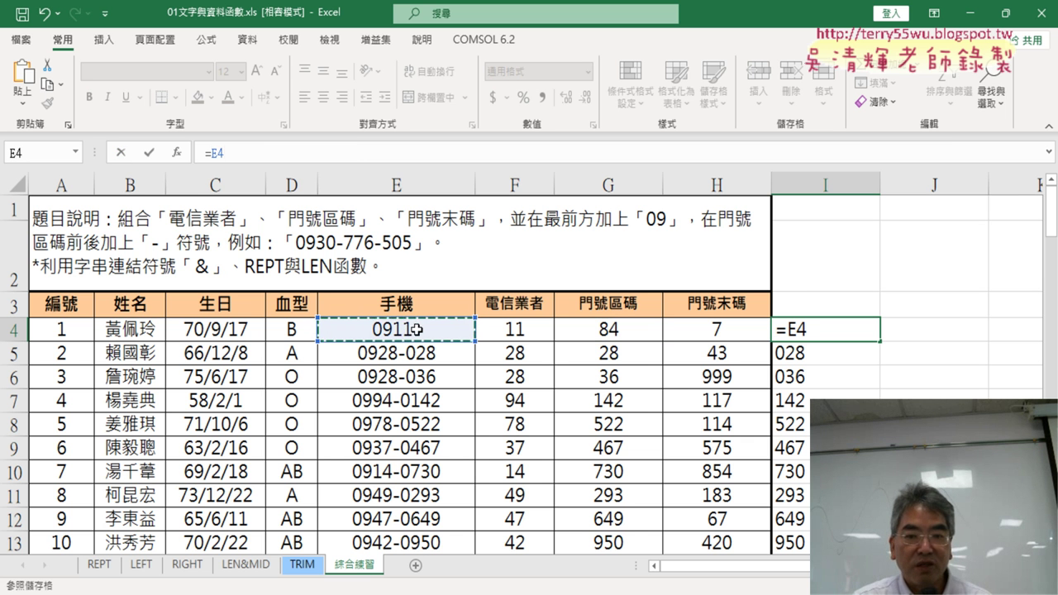
pyautogui.press('Escape')
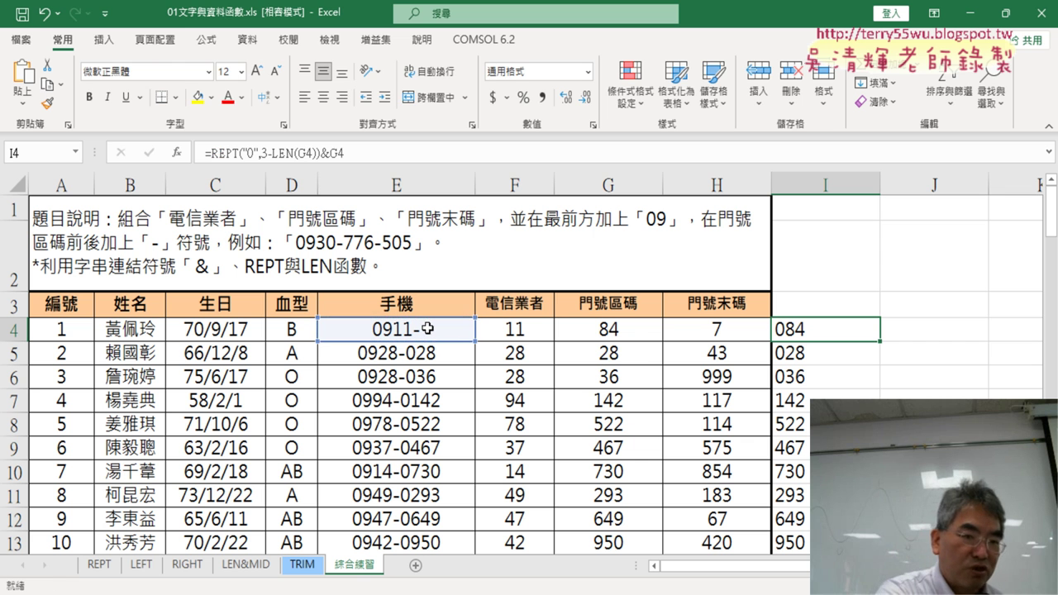
pyautogui.doubleClick(336, 153)
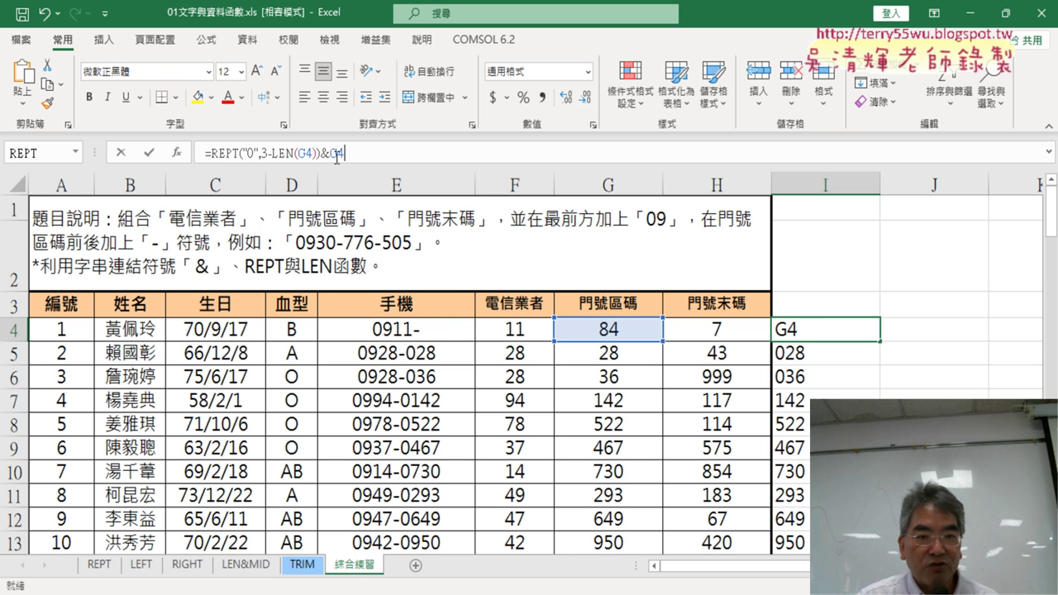
pyautogui.rightClick(244, 150)
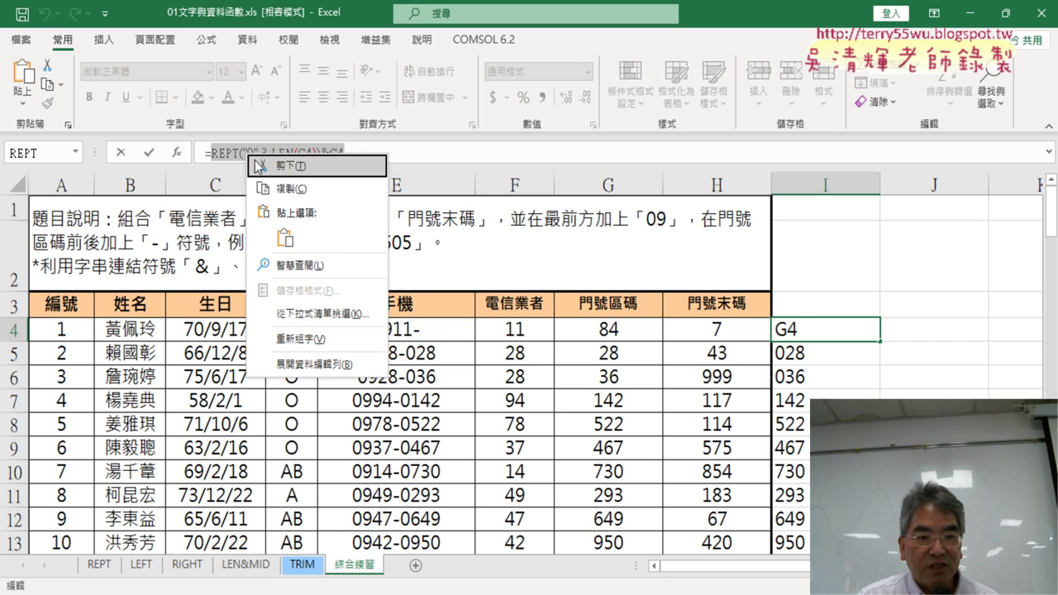
pyautogui.press('Escape')
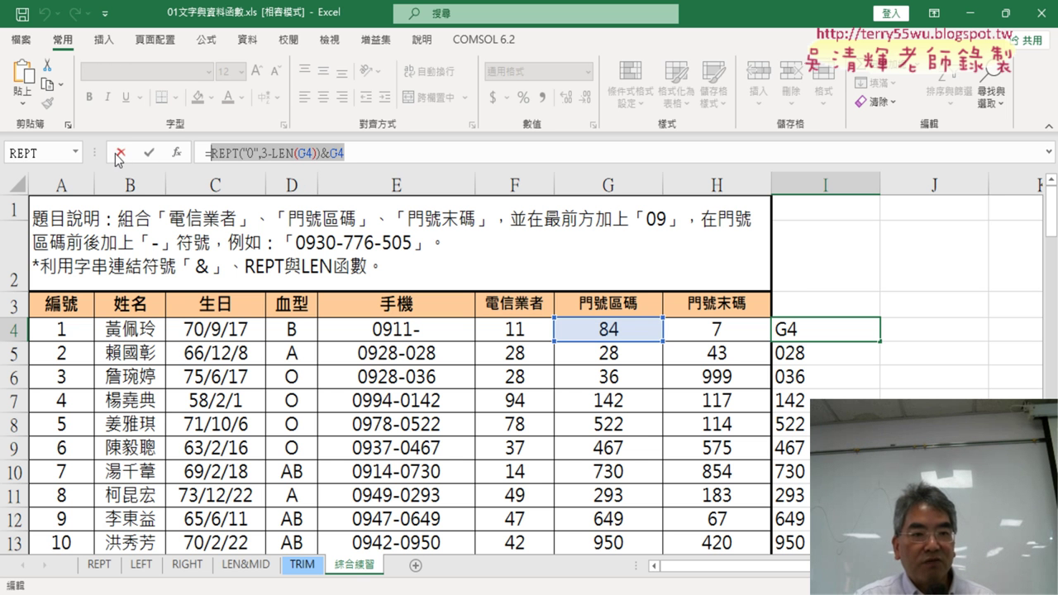
pyautogui.click(119, 156)
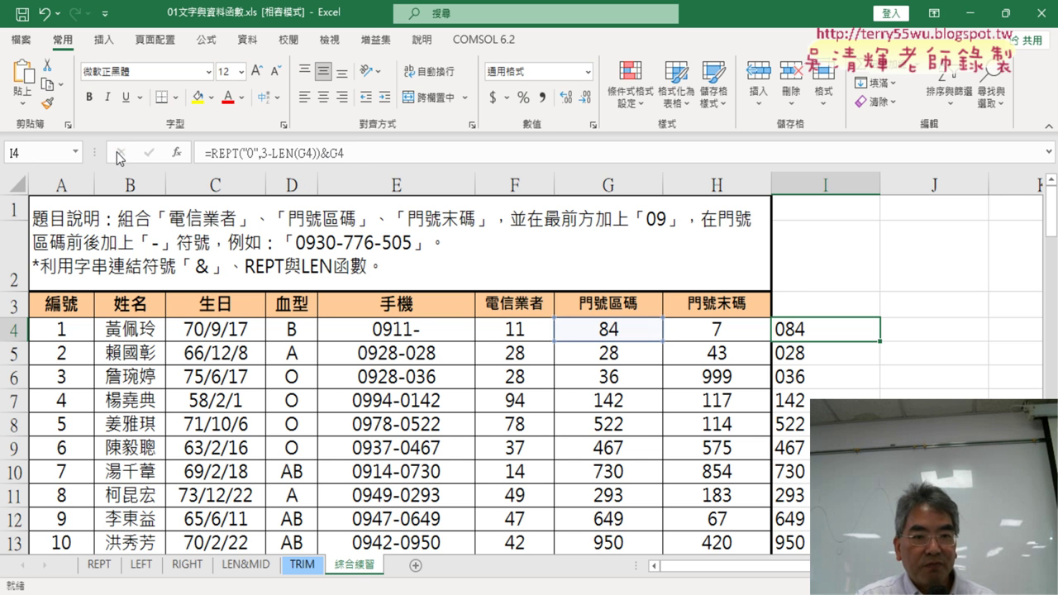
# Append &REPT("0",3-LEN(G4))&G4 to E4's phone formula so it reads 0911-084
pyautogui.click(419, 332)
pyautogui.write('="09"&F4&"-')
pyautogui.click(330, 155)
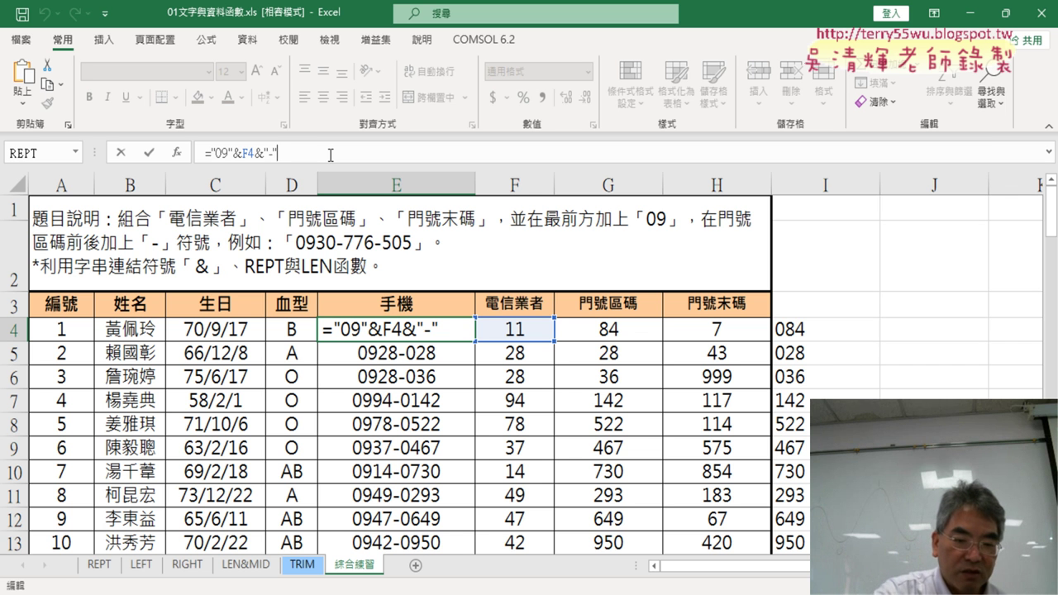
pyautogui.write('&')
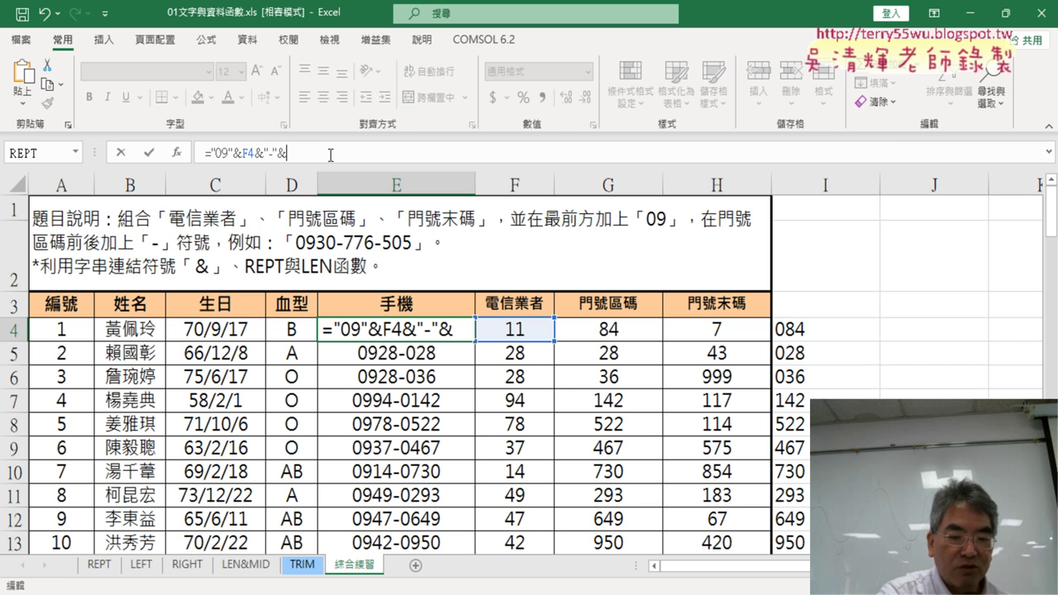
pyautogui.write('REPT("0",3-LEN(G4))&G4')
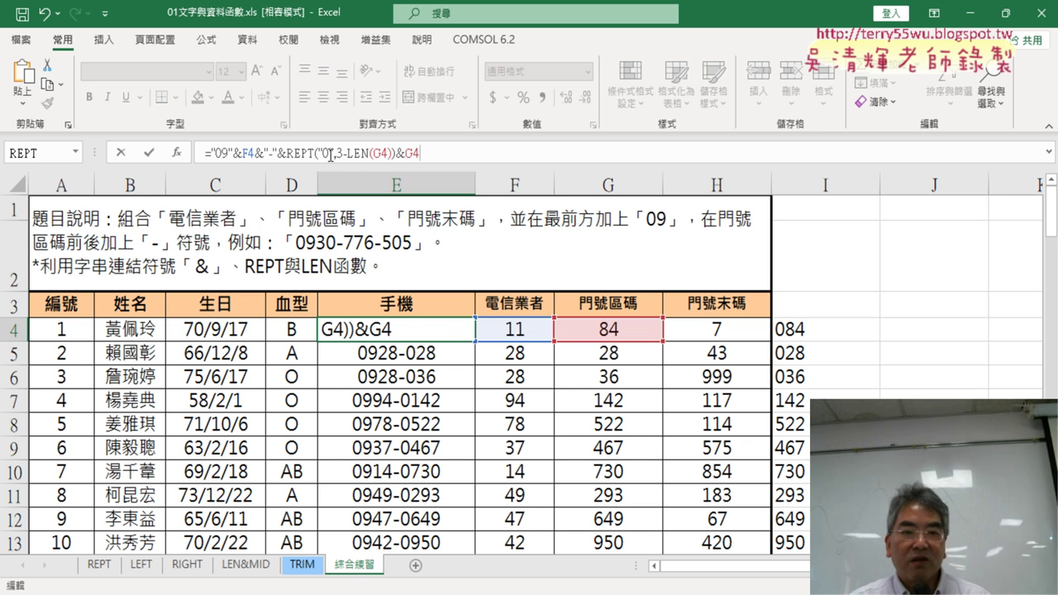
pyautogui.click(152, 154)
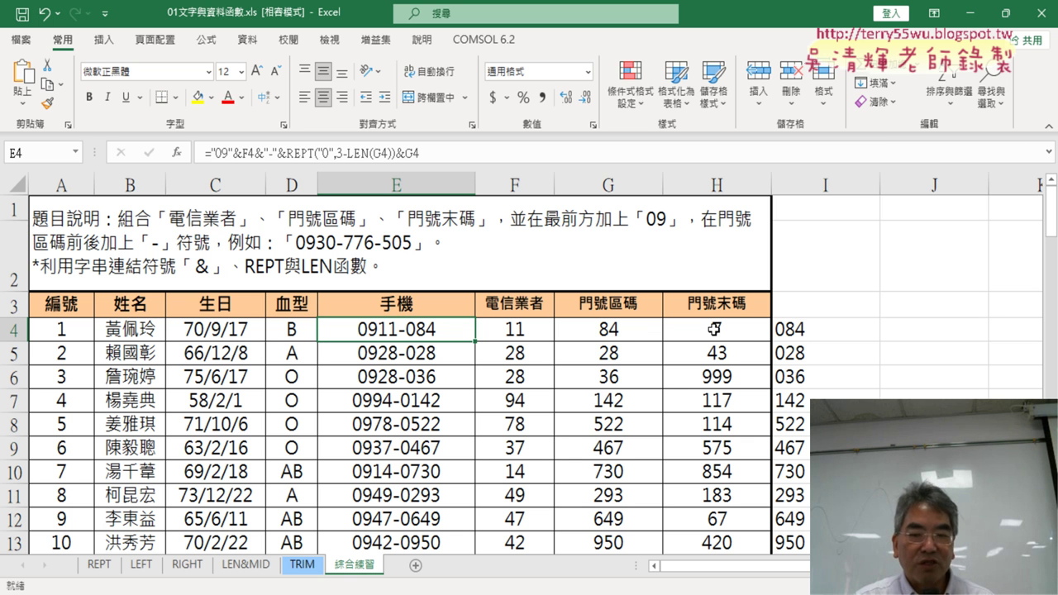
pyautogui.click(802, 336)
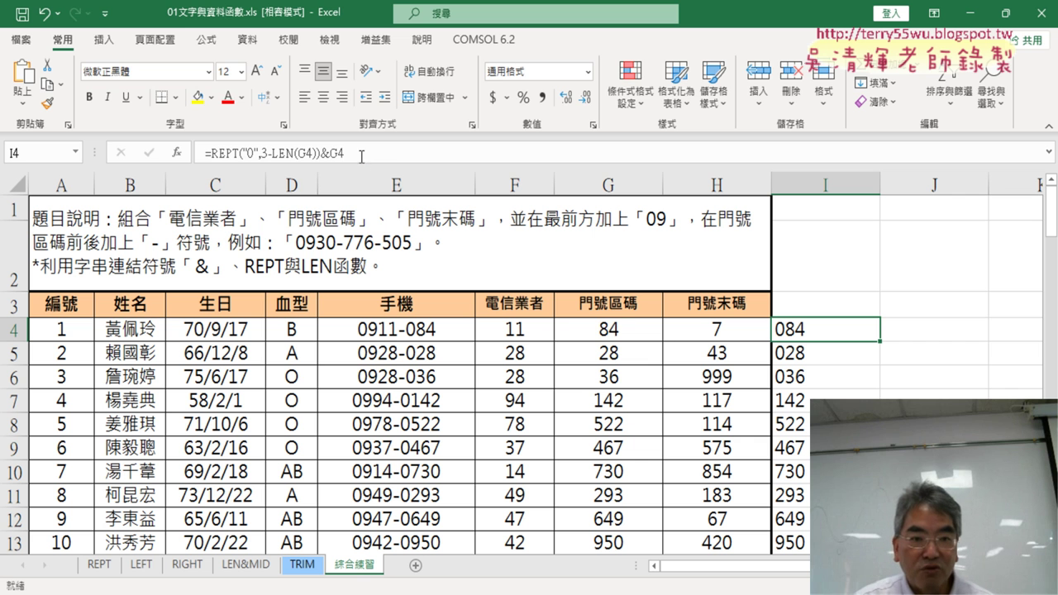
# Paste I4's padding formula text into J4, changing G4 to H4
pyautogui.doubleClick(364, 153)
pyautogui.rightClick(250, 151)
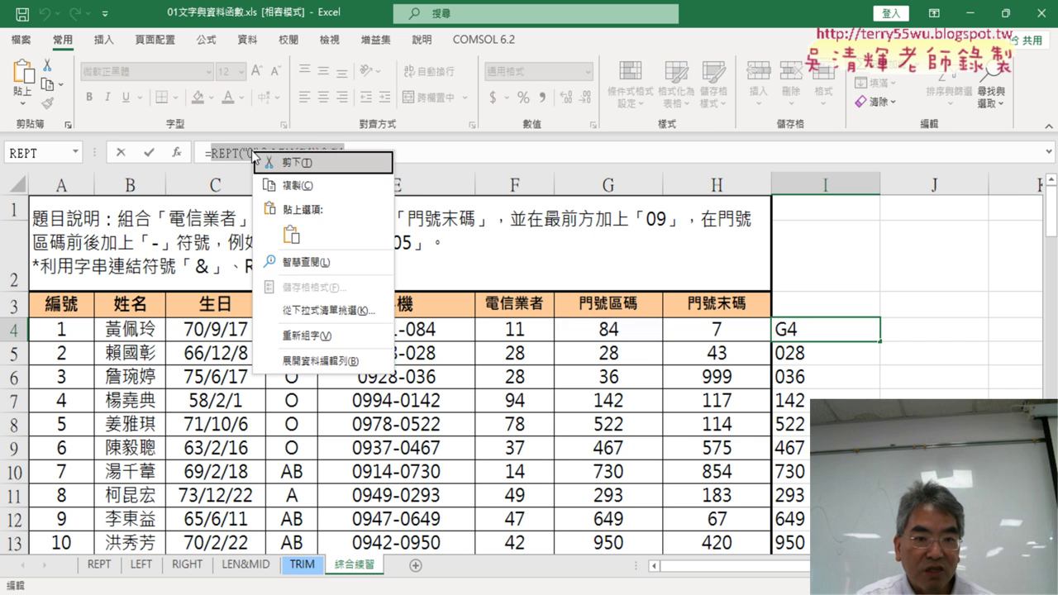
pyautogui.click(285, 182)
pyautogui.click(116, 153)
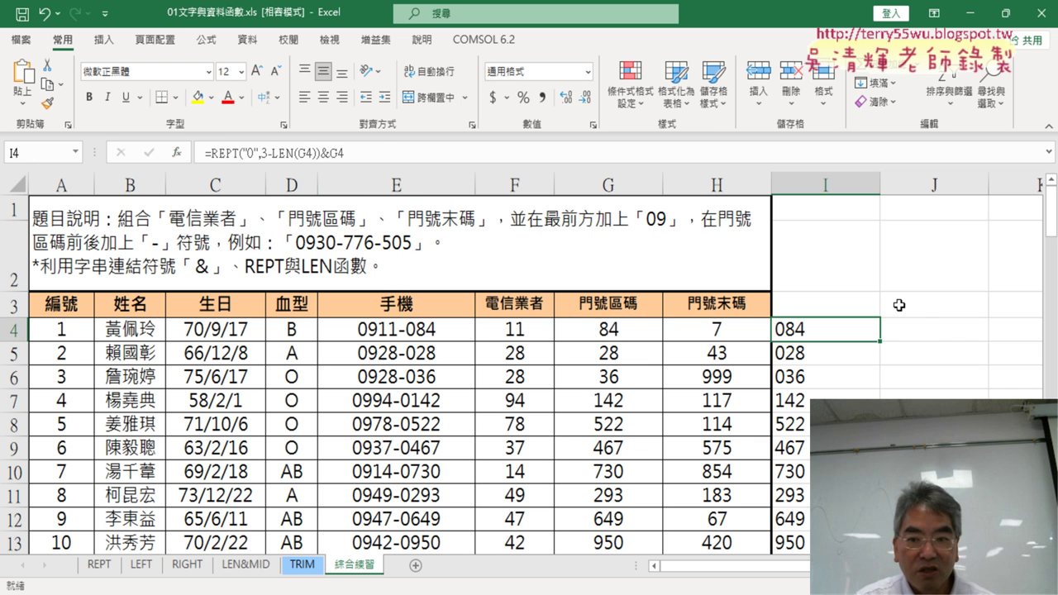
pyautogui.click(929, 332)
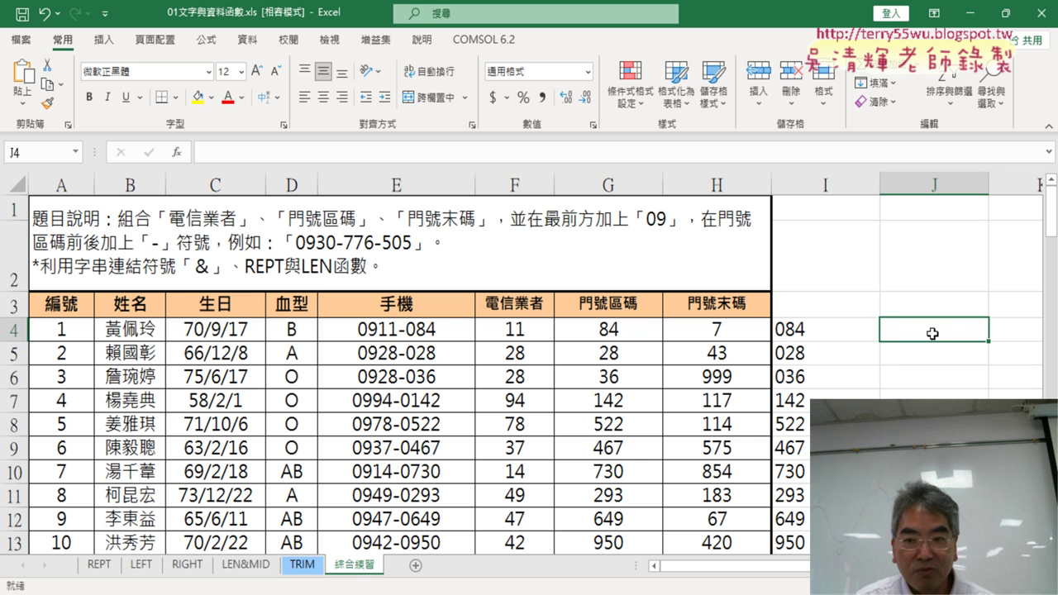
pyautogui.rightClick(381, 159)
pyautogui.click(413, 239)
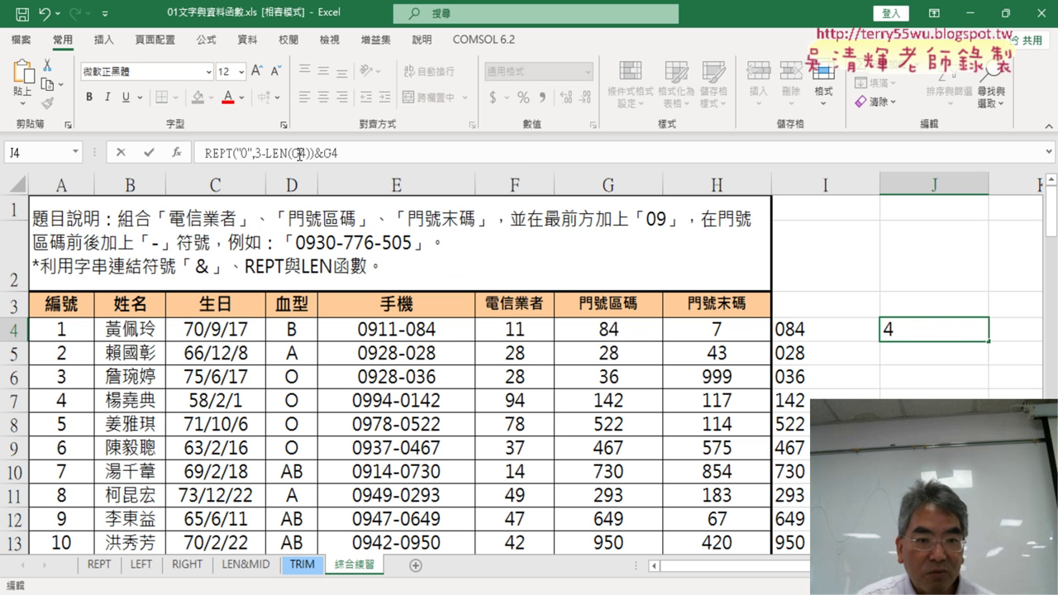
pyautogui.click(295, 153)
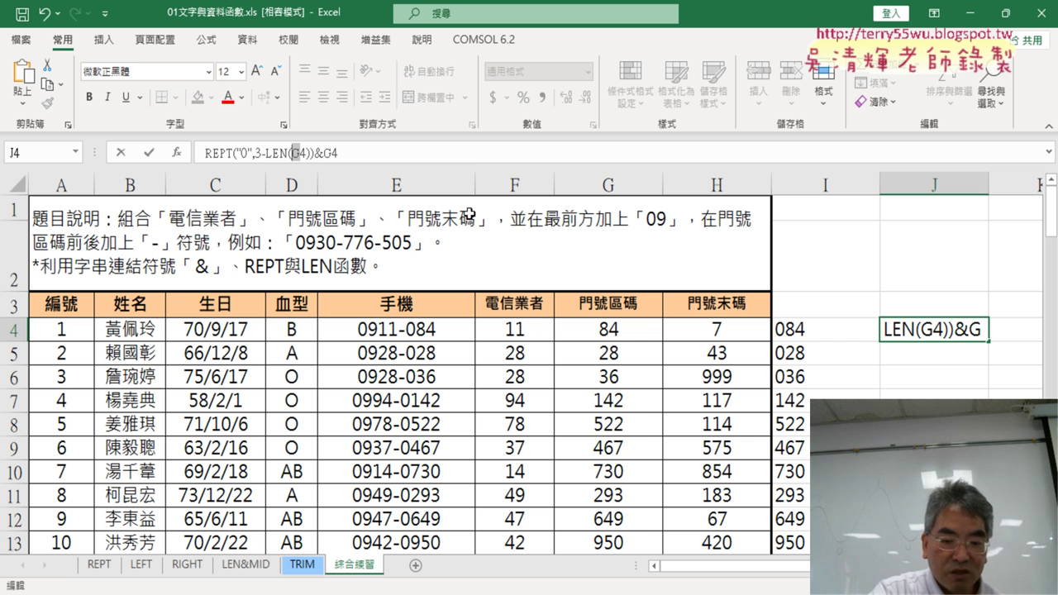
pyautogui.write('H4))&')
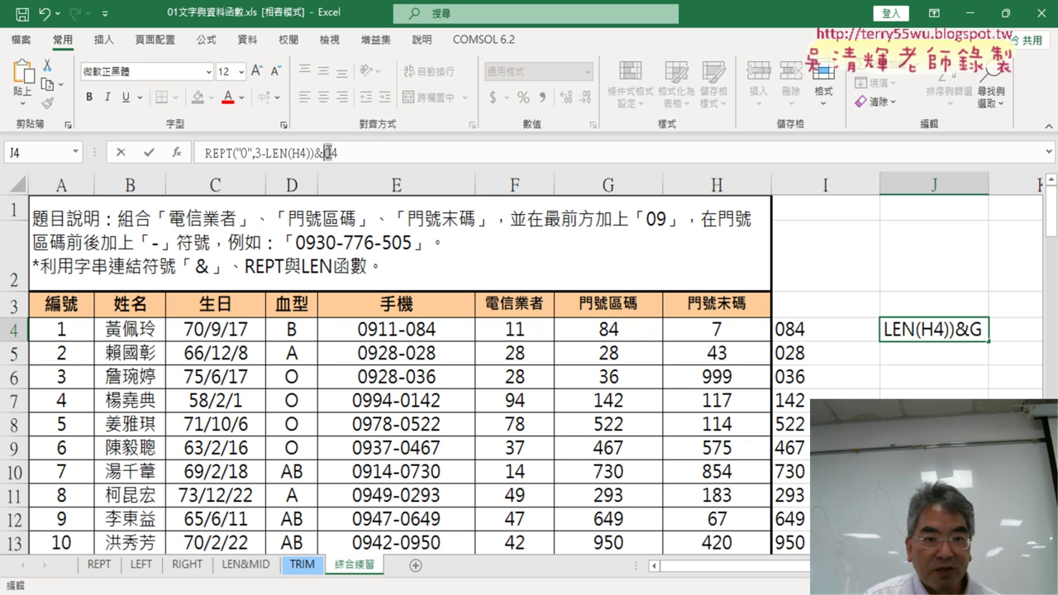
pyautogui.write('H')
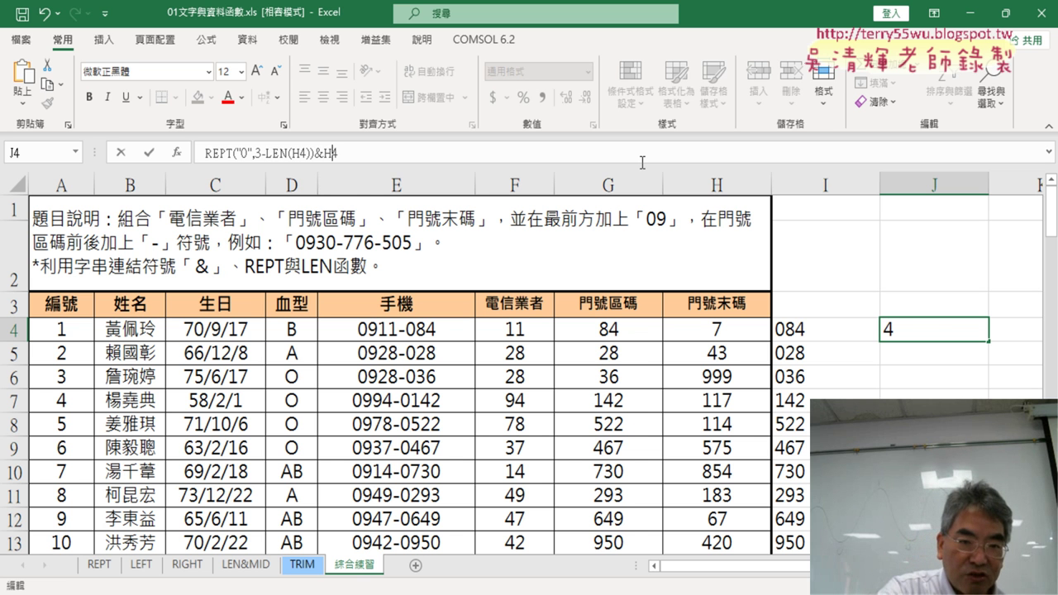
pyautogui.click(156, 153)
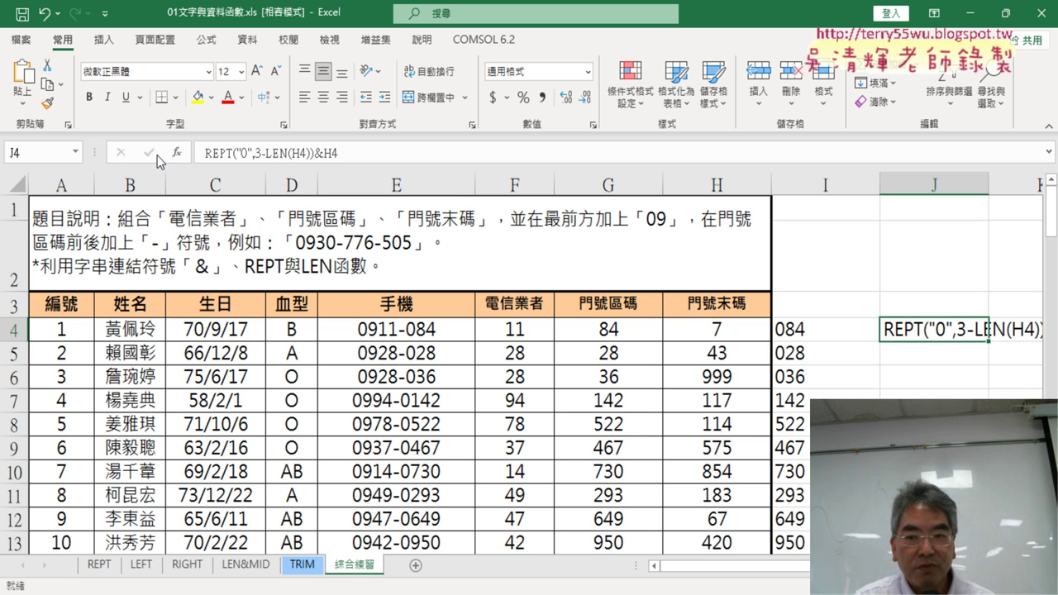
# Add = to make J4 =REPT("0",3-LEN(H4))&H4 and fill it down column J
pyautogui.click(208, 154)
pyautogui.write('=')
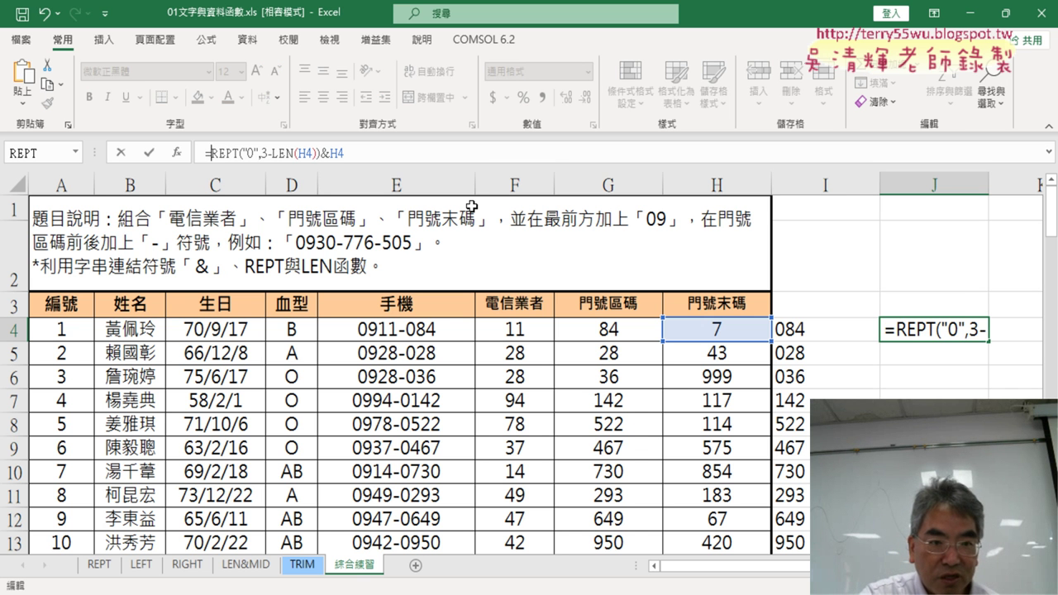
pyautogui.click(149, 153)
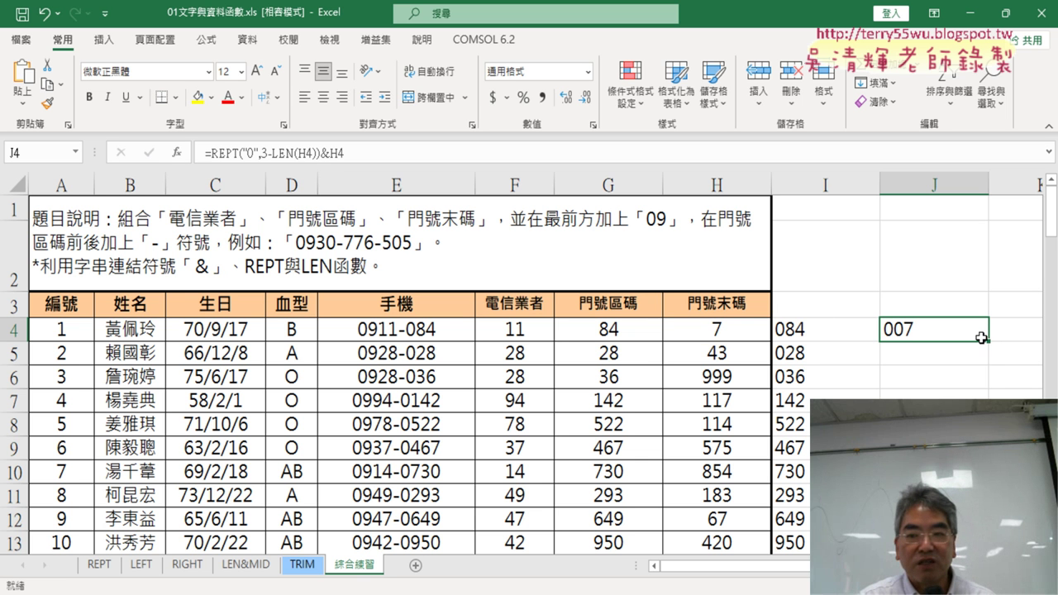
pyautogui.doubleClick(988, 341)
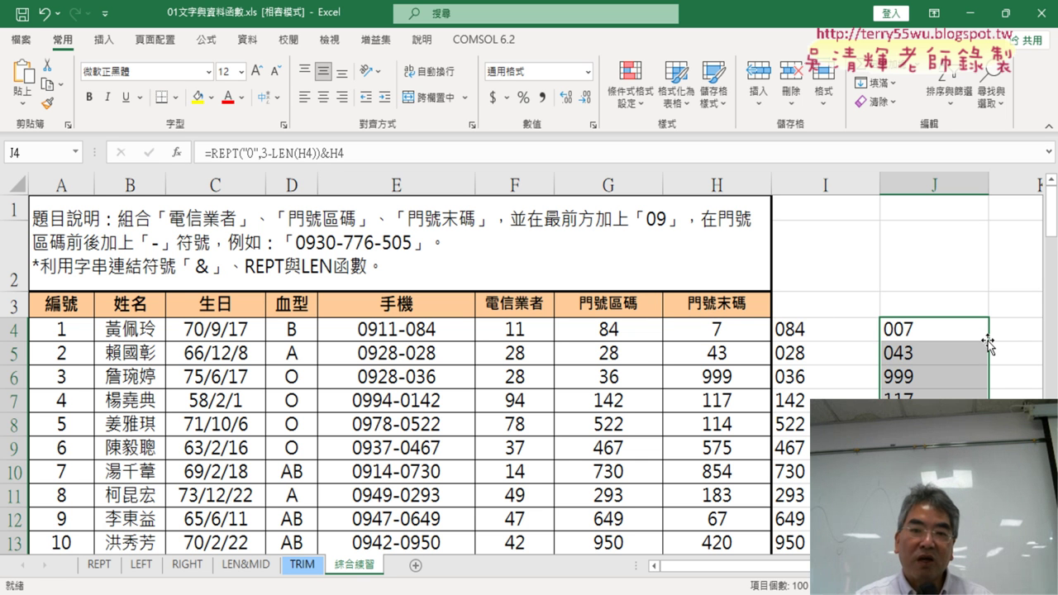
pyautogui.click(909, 330)
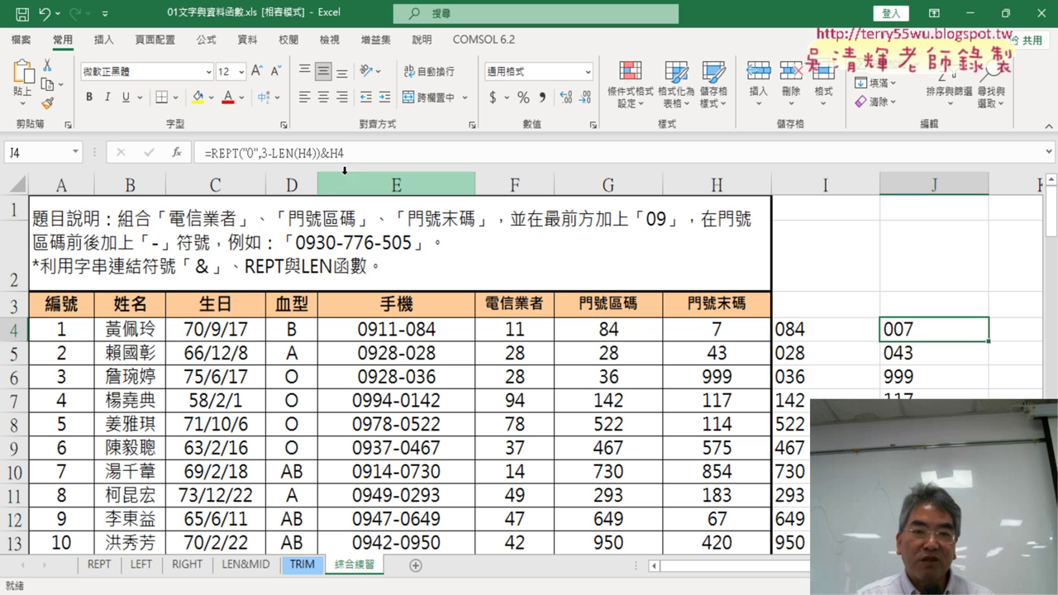
pyautogui.moveTo(371, 153); pyautogui.dragTo(212, 153)
pyautogui.rightClick(253, 155)
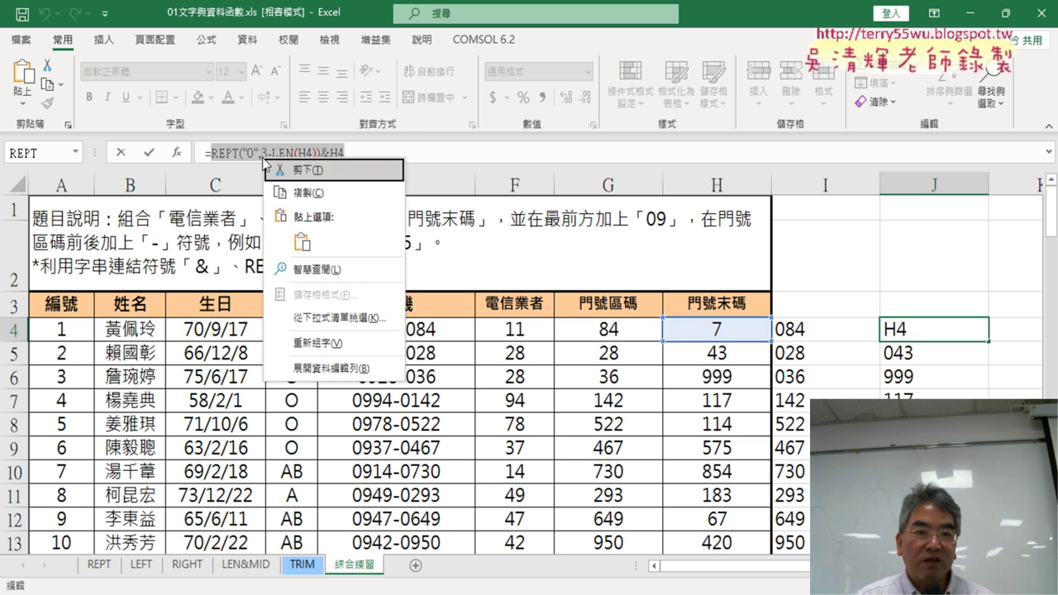
pyautogui.click(293, 190)
pyautogui.click(122, 153)
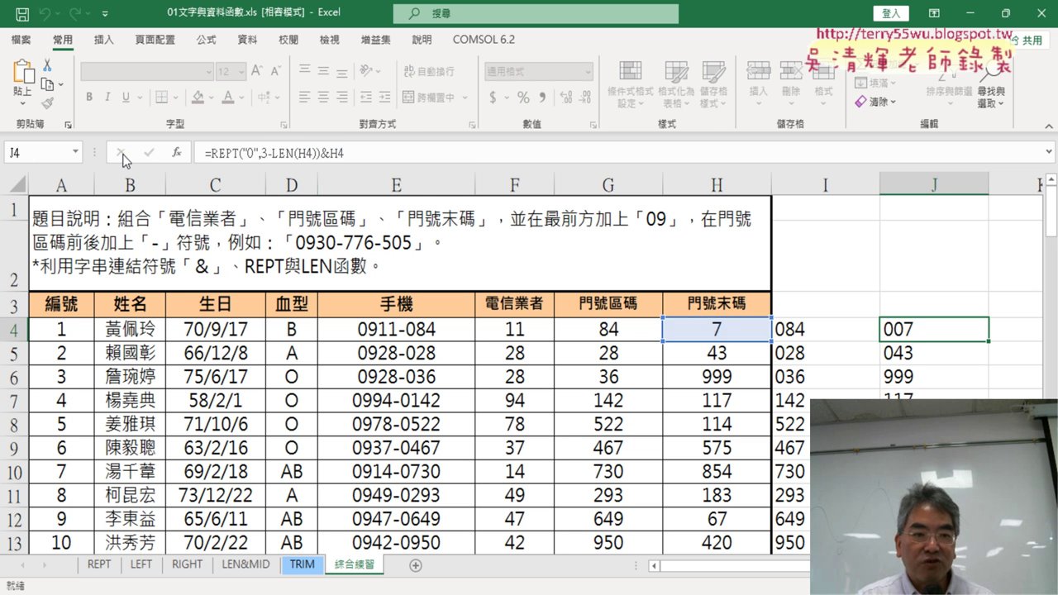
pyautogui.click(402, 327)
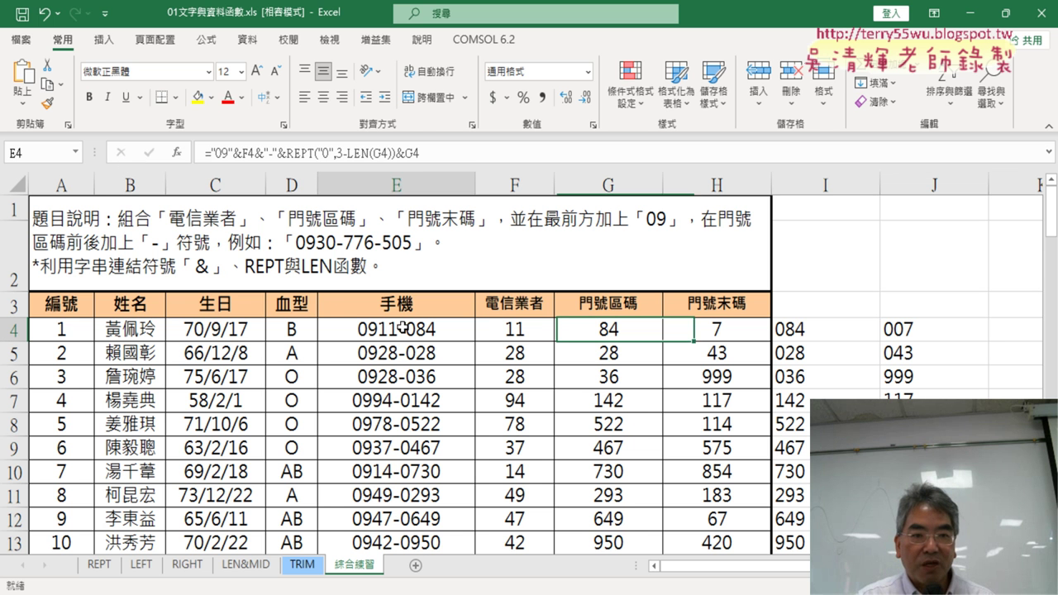
pyautogui.click(429, 146)
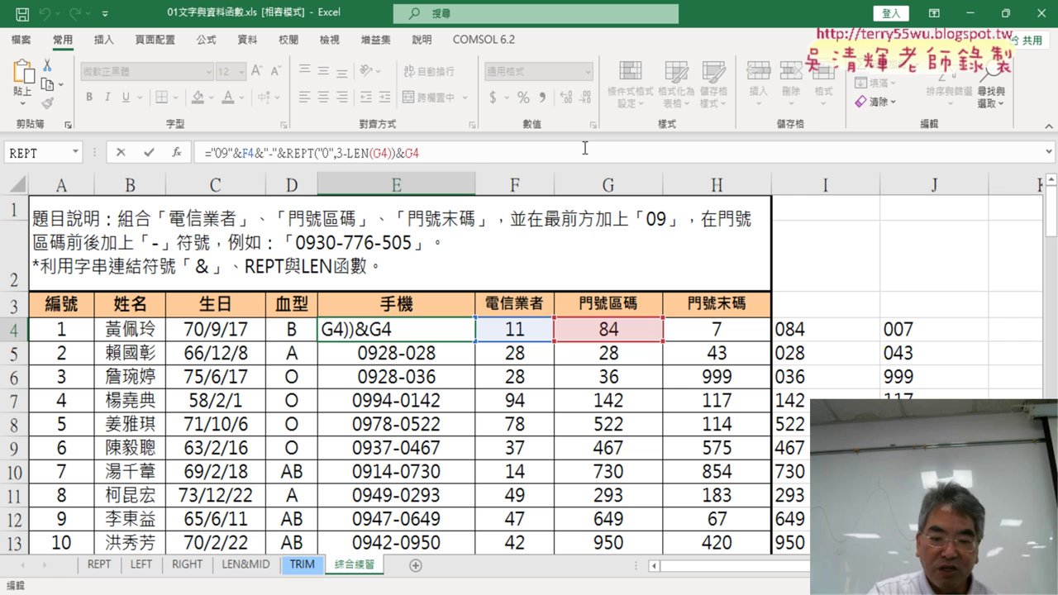
pyautogui.write('&')
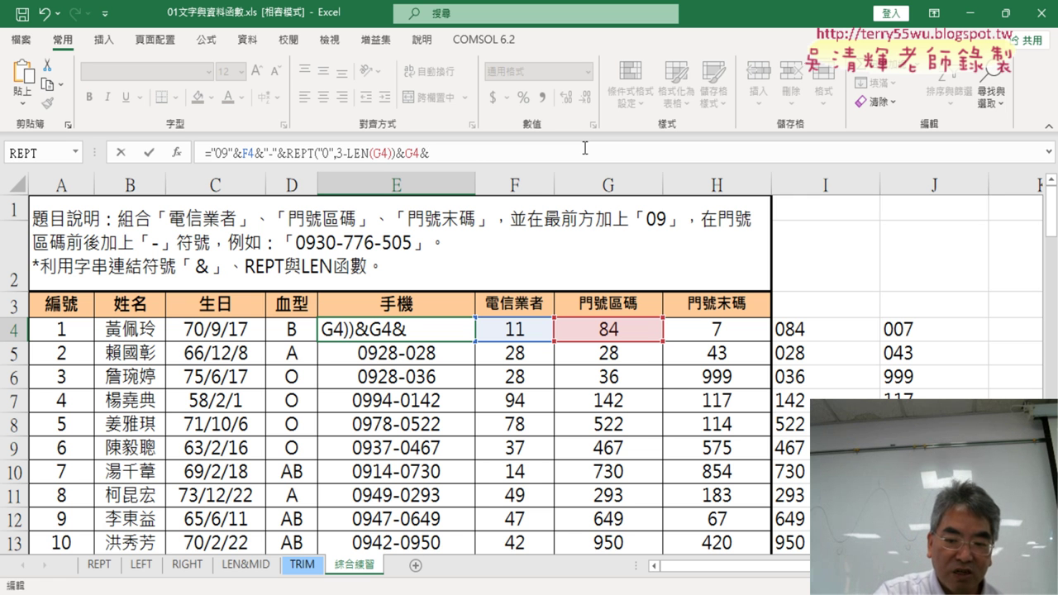
pyautogui.write('"-"')
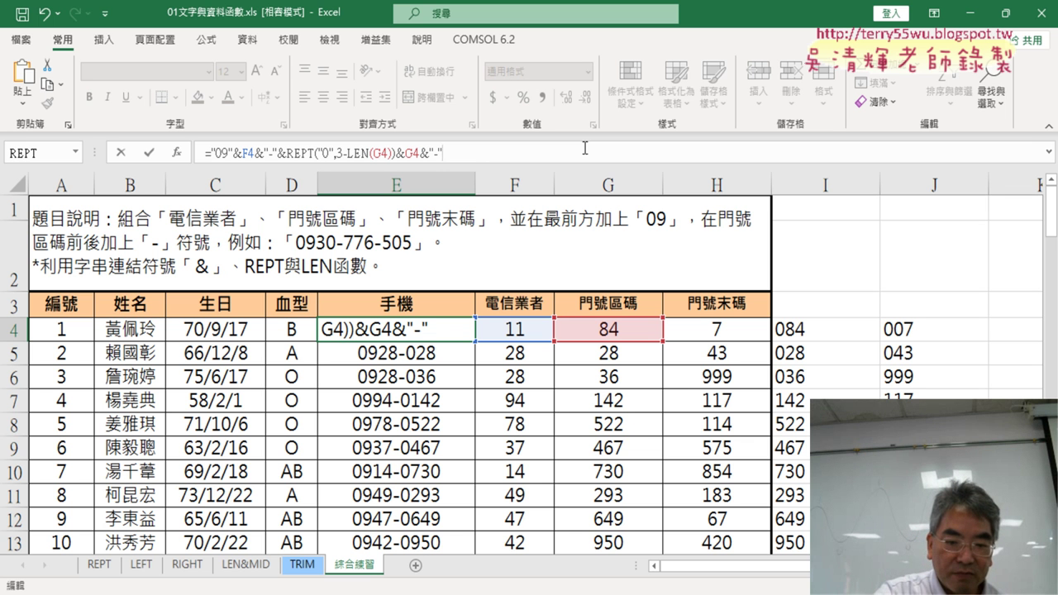
pyautogui.write('&')
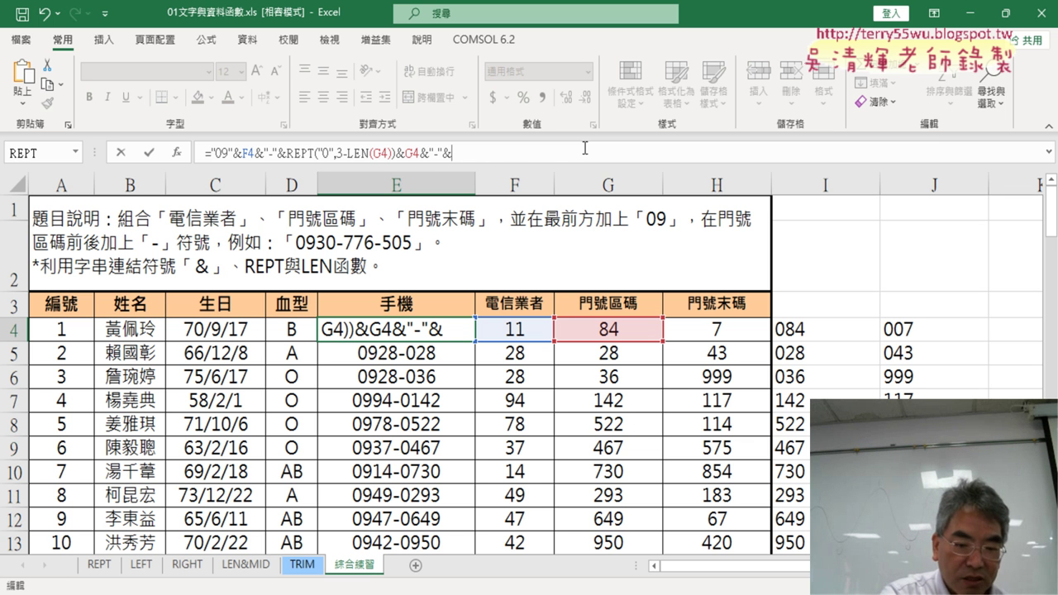
pyautogui.hotkey('ctrl', 'v')
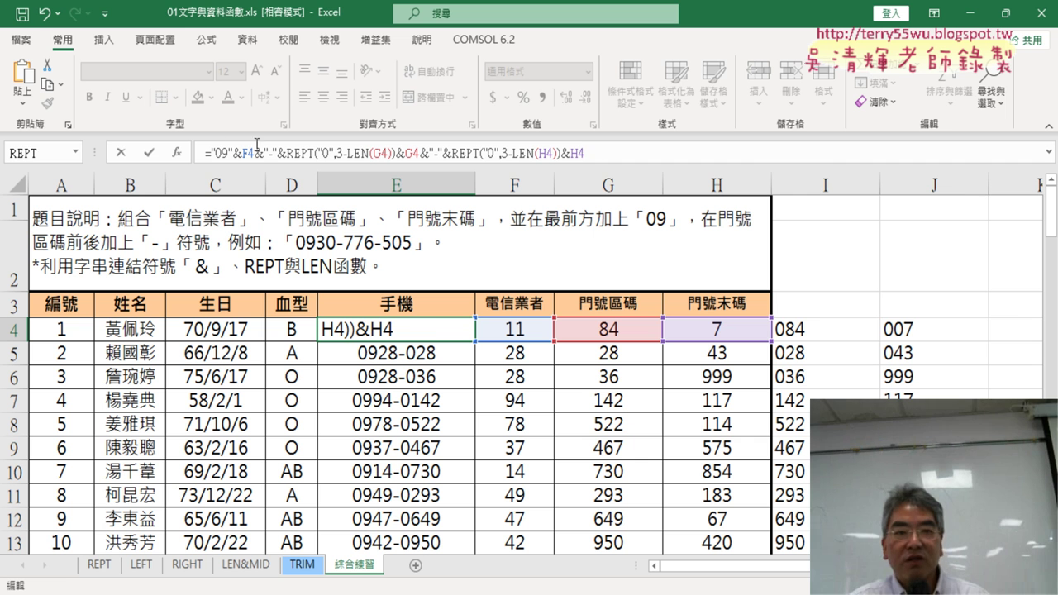
pyautogui.click(150, 152)
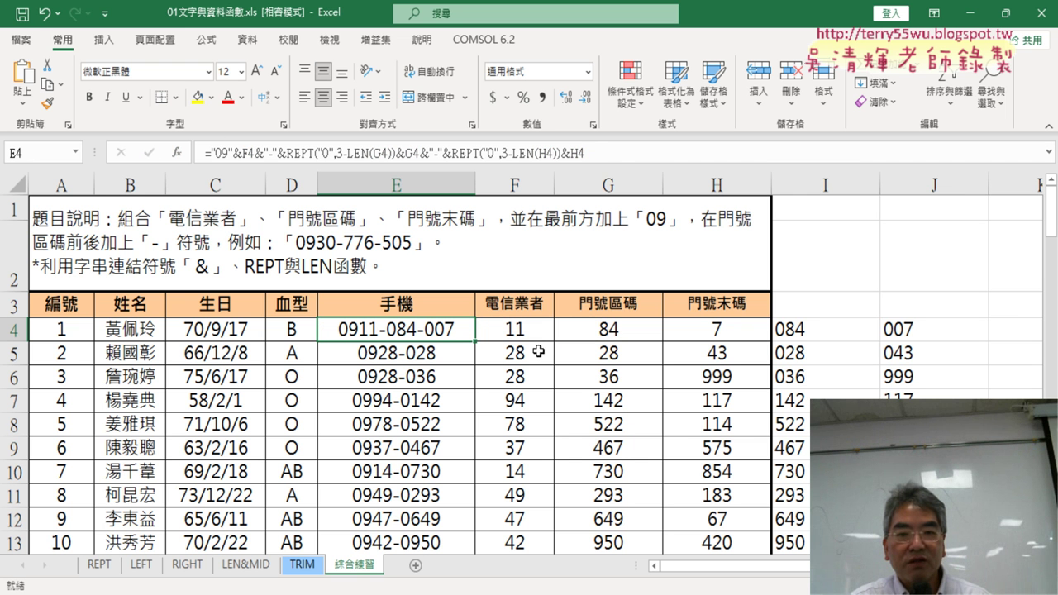
pyautogui.doubleClick(476, 343)
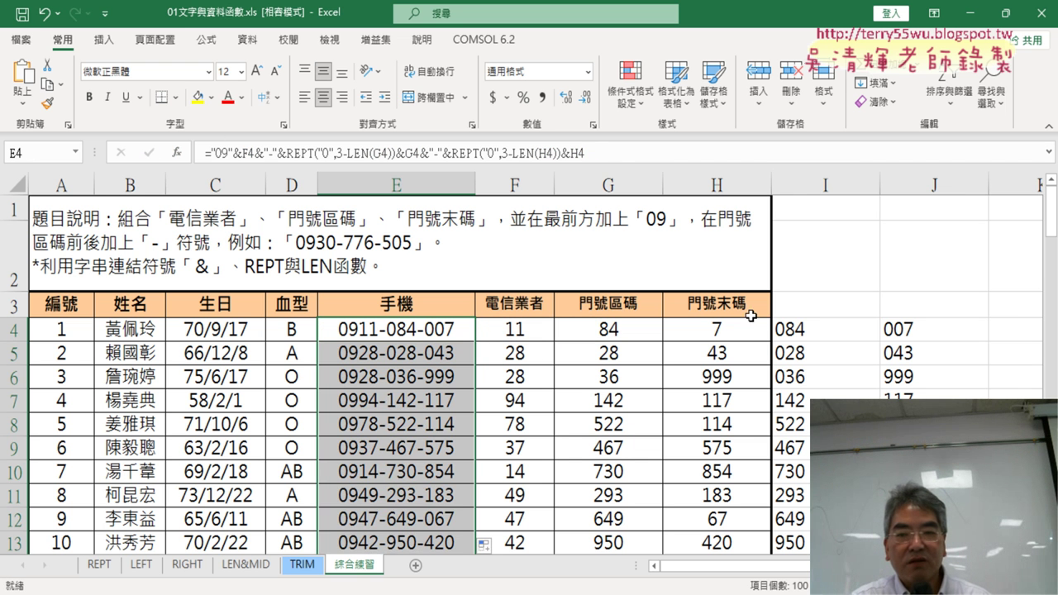
pyautogui.moveTo(825, 185); pyautogui.dragTo(883, 186)
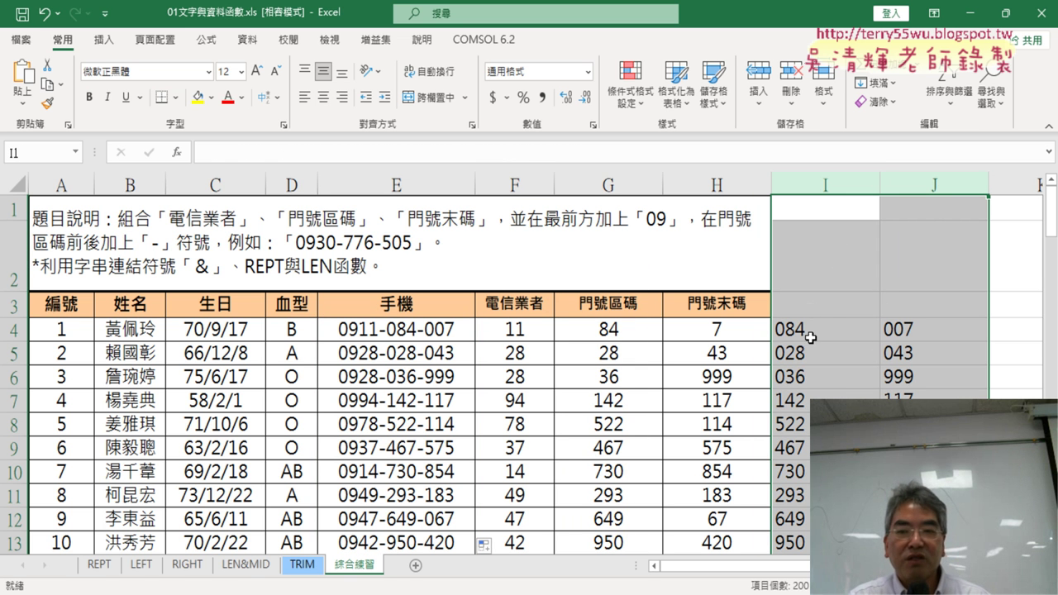
# Delete the contents of helper columns I:J and review E4's formula
pyautogui.rightClick(840, 259)
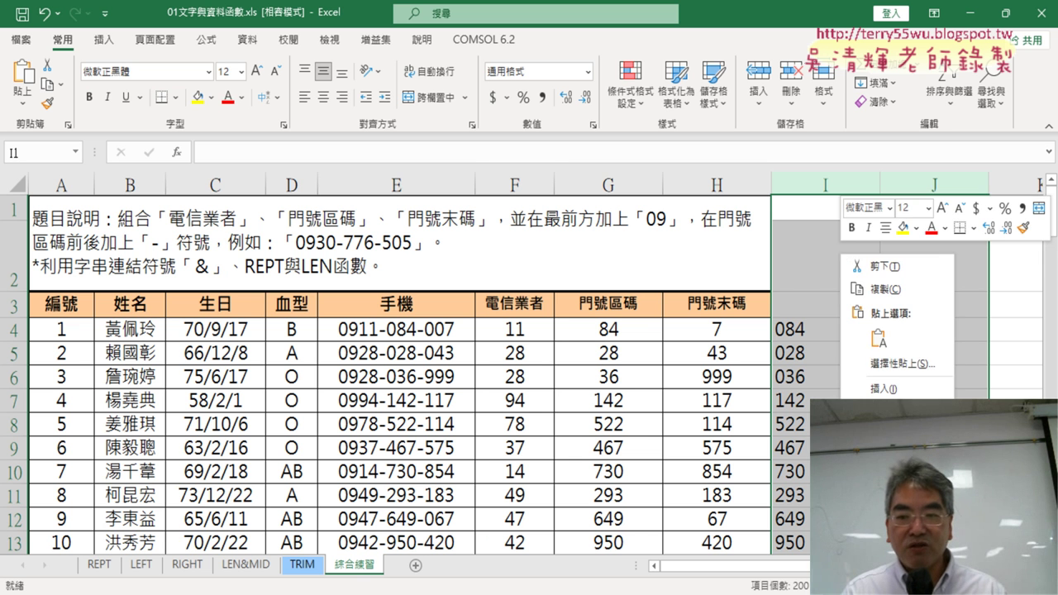
pyautogui.press('Delete')
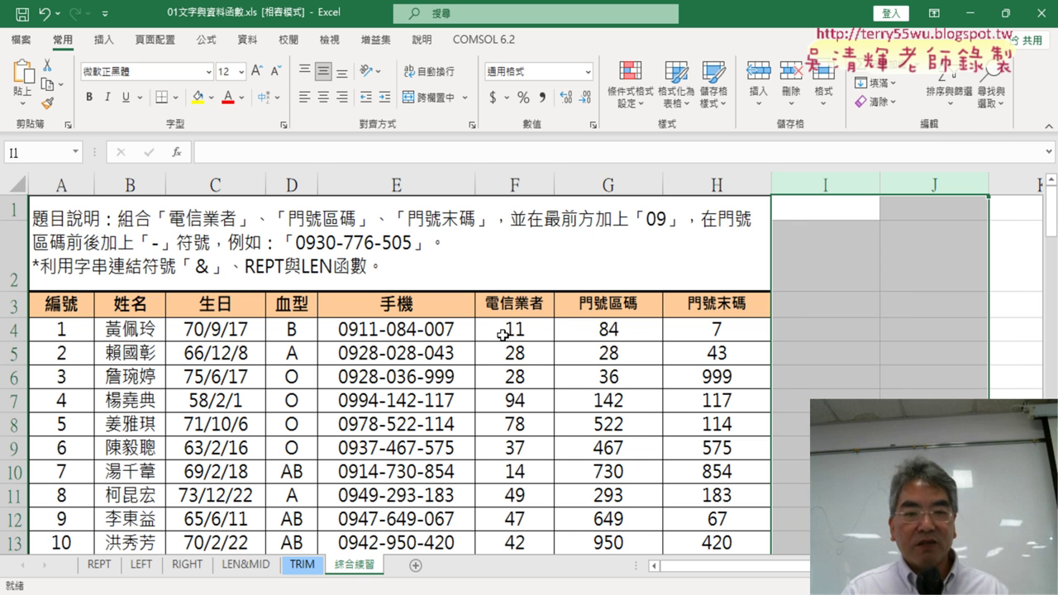
pyautogui.click(438, 329)
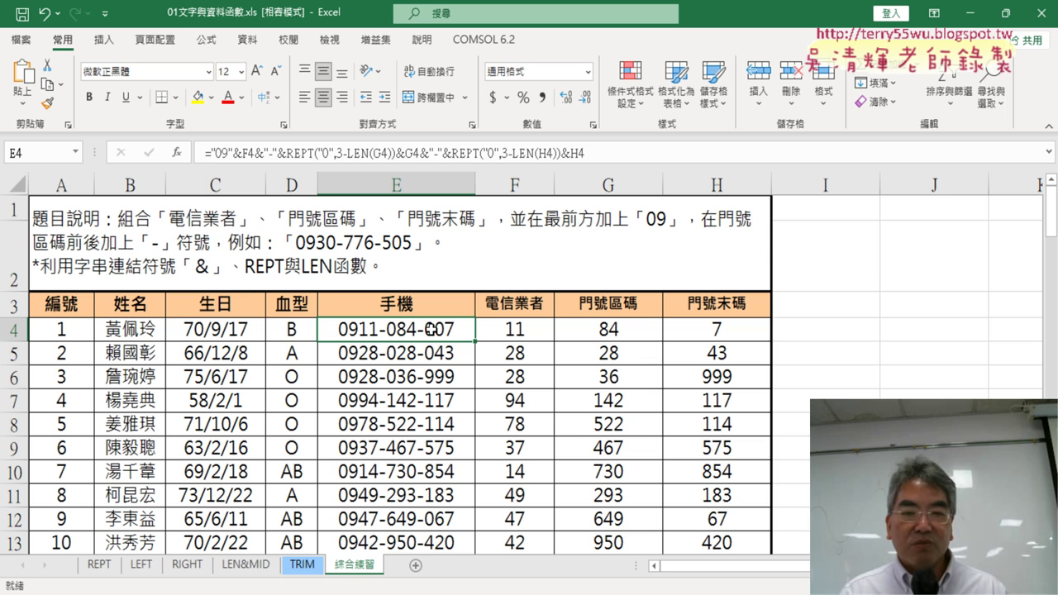
# Switch to the Google Docs notes and select the two-line answer formula under A:
pyautogui.moveTo(485, 588)
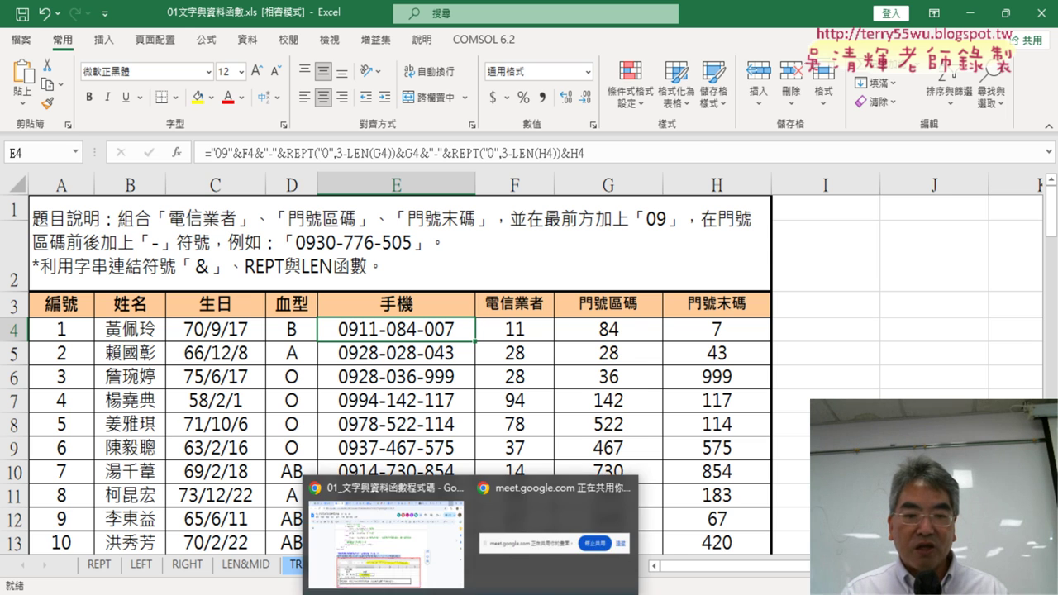
pyautogui.click(386, 533)
pyautogui.scroll(-5, 562, 400)
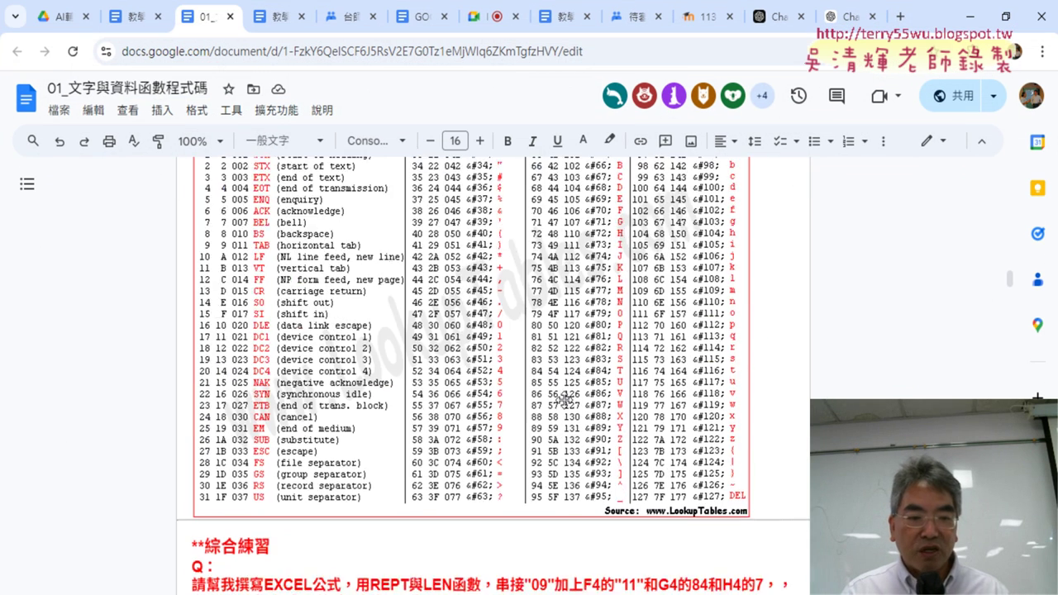
pyautogui.scroll(-4, 562, 400)
pyautogui.scroll(-3, 564, 399)
pyautogui.scroll(-2, 566, 397)
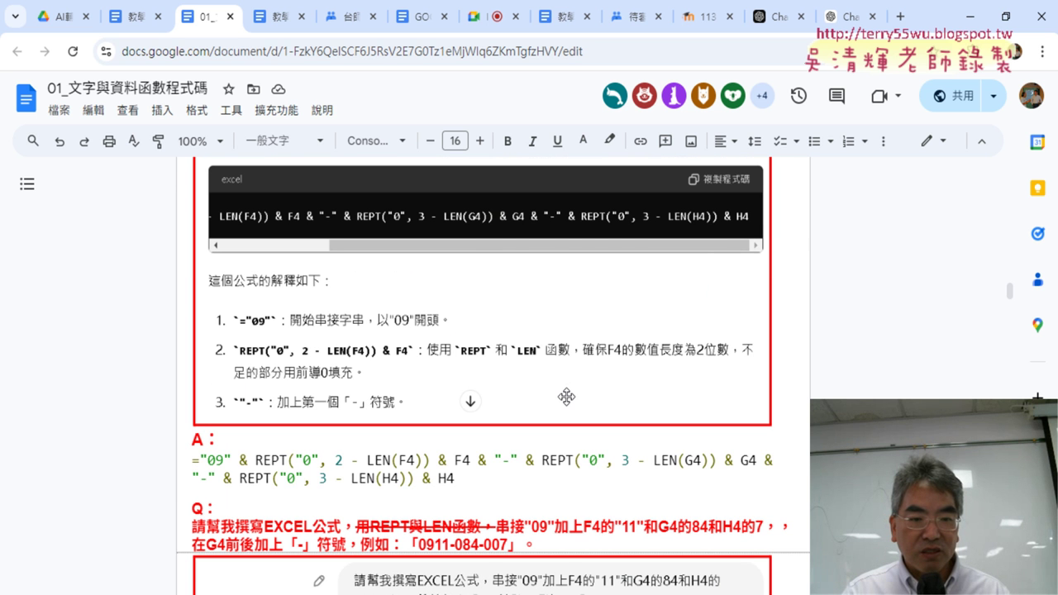
pyautogui.moveTo(474, 472); pyautogui.dragTo(176, 465)
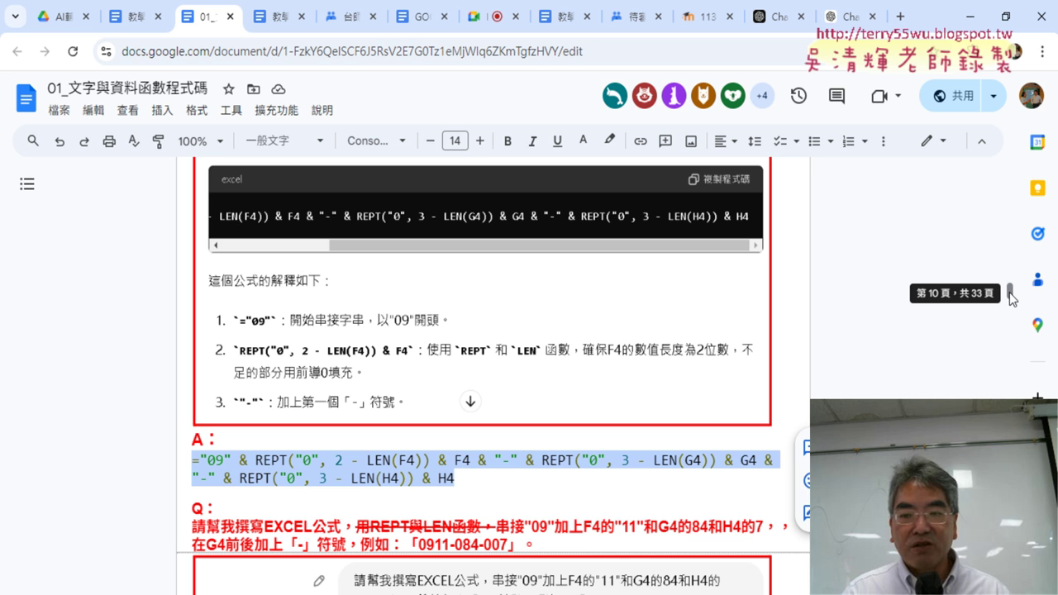
# Select the red 綜合練習 question paragraph above the answer
pyautogui.scroll(2, 871, 290)
pyautogui.scroll(2, 870, 290)
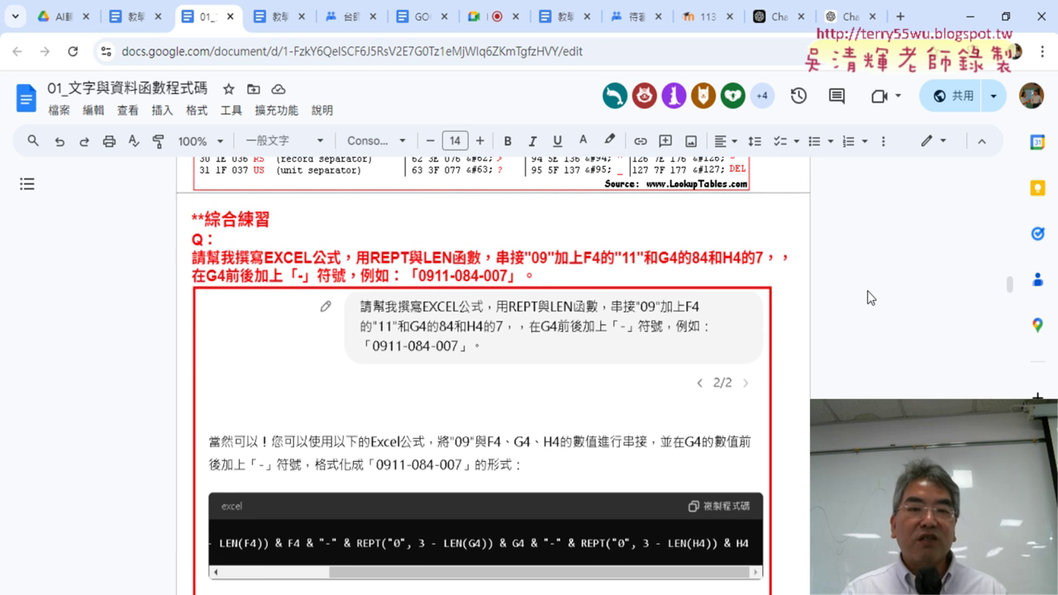
pyautogui.scroll(1, 812, 300)
pyautogui.moveTo(192, 337); pyautogui.dragTo(540, 359)
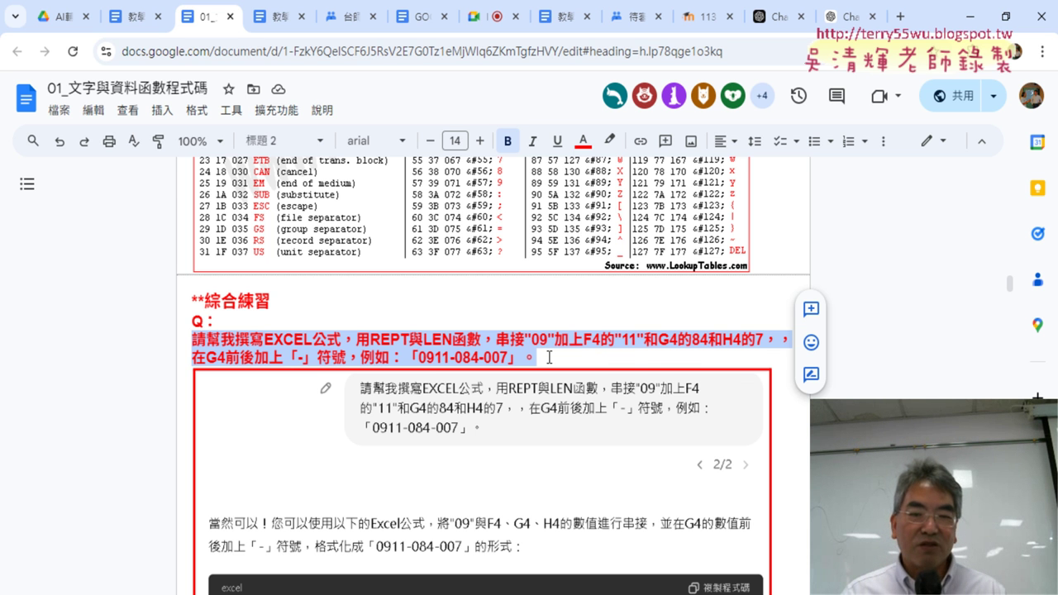
# Join the question onto one line and highlight EXCEL公式 in yellow
pyautogui.click(781, 343)
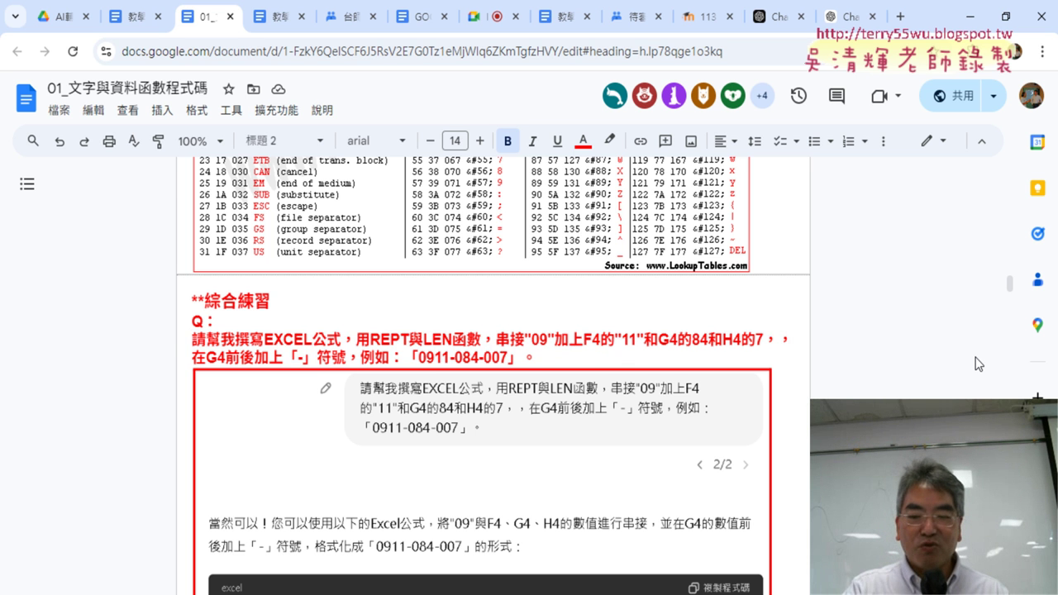
pyautogui.press('Delete')
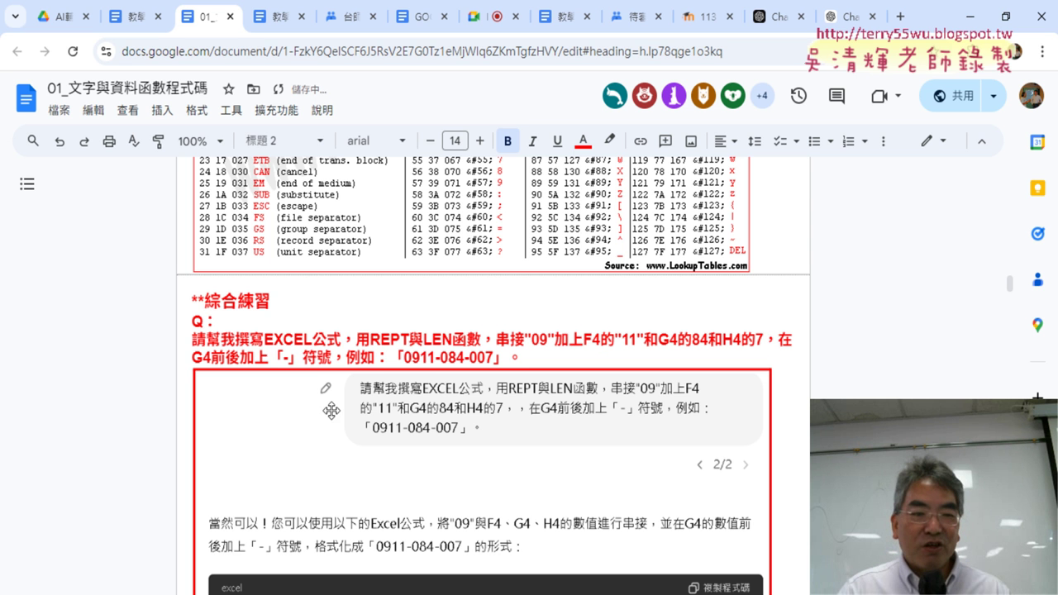
pyautogui.moveTo(193, 339); pyautogui.dragTo(348, 339)
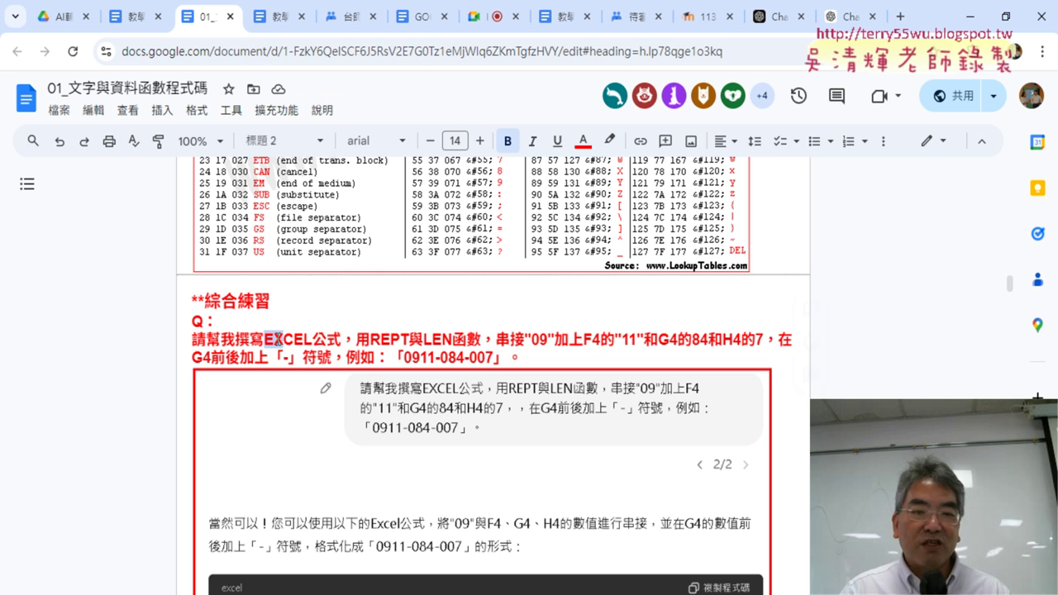
pyautogui.moveTo(264, 339); pyautogui.dragTo(344, 340)
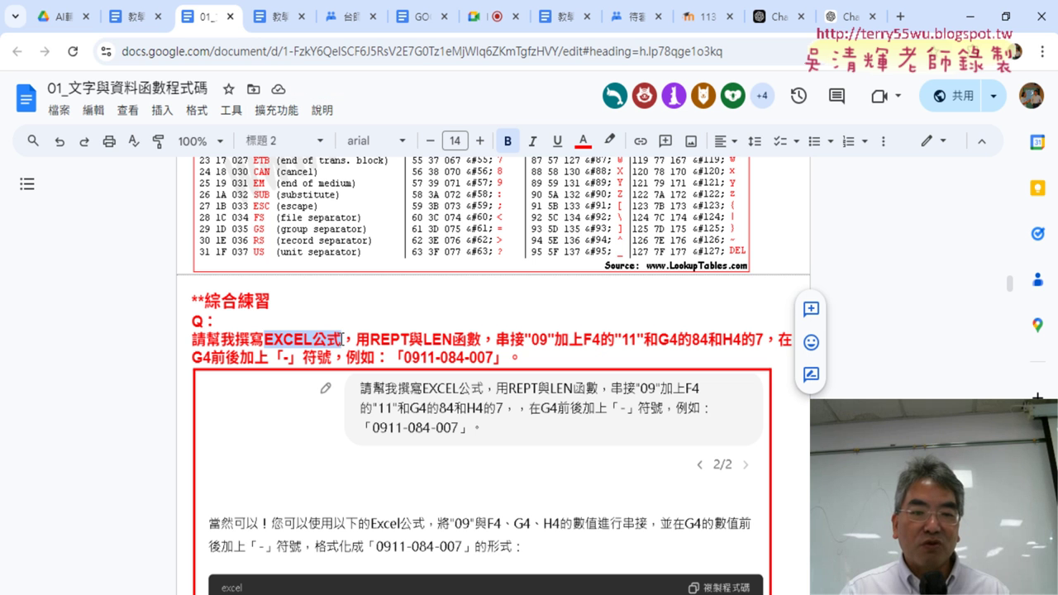
pyautogui.click(609, 141)
pyautogui.click(665, 217)
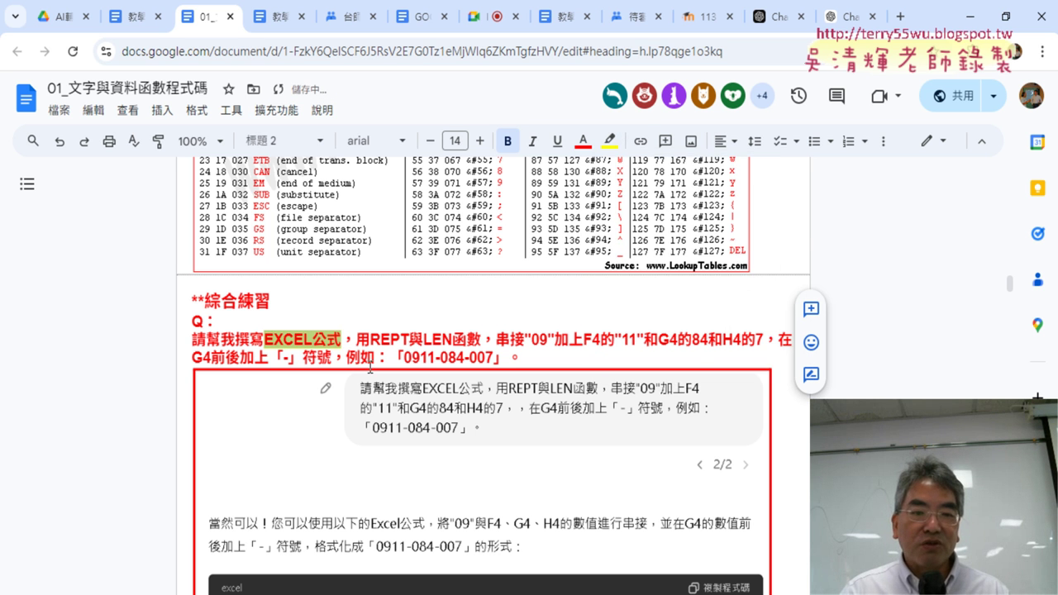
pyautogui.moveTo(357, 338); pyautogui.dragTo(490, 336)
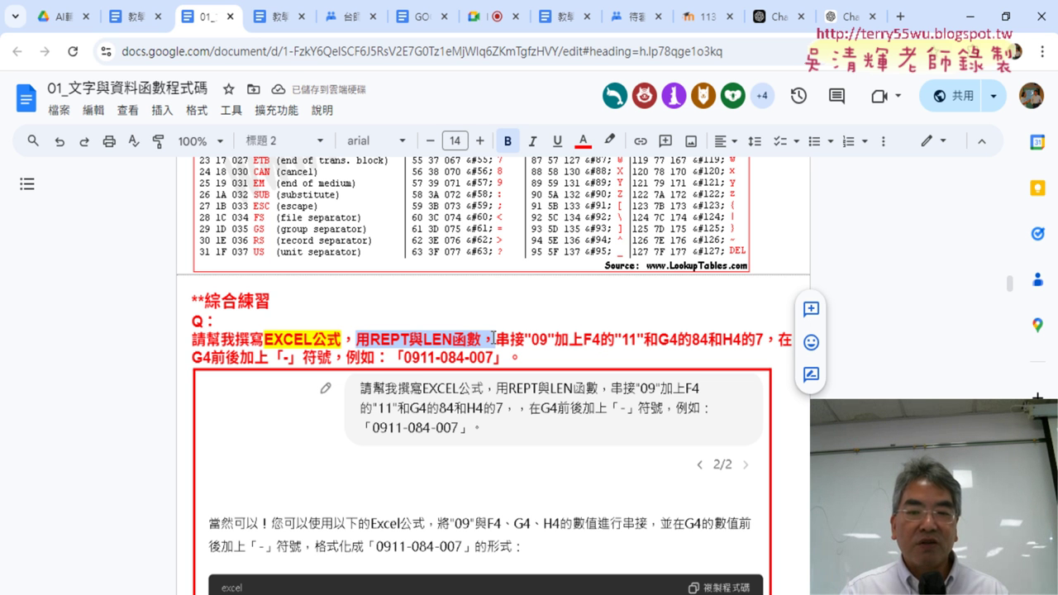
pyautogui.click(536, 340)
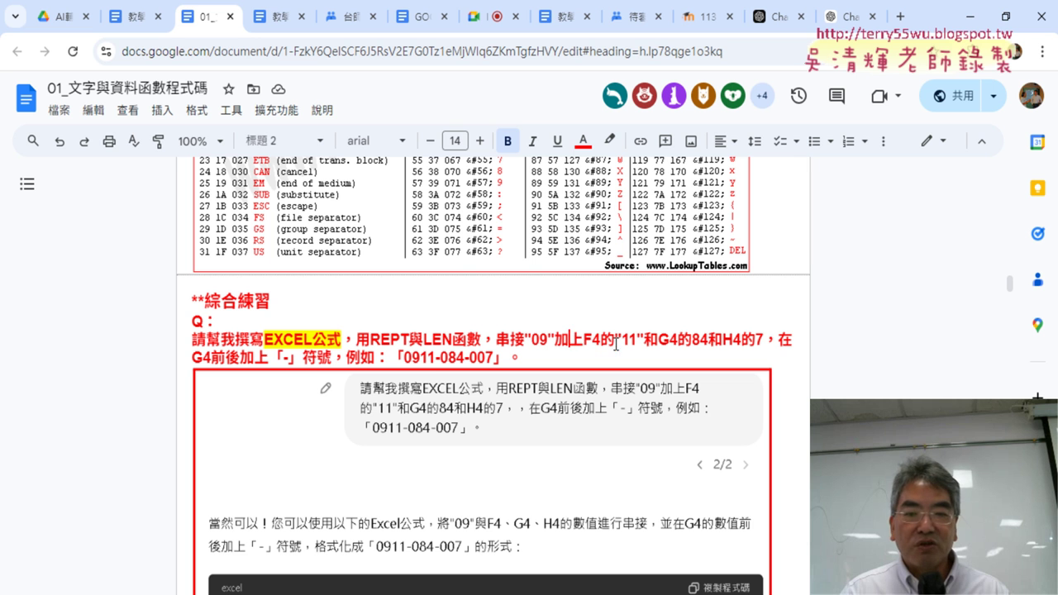
pyautogui.moveTo(584, 342); pyautogui.dragTo(597, 339)
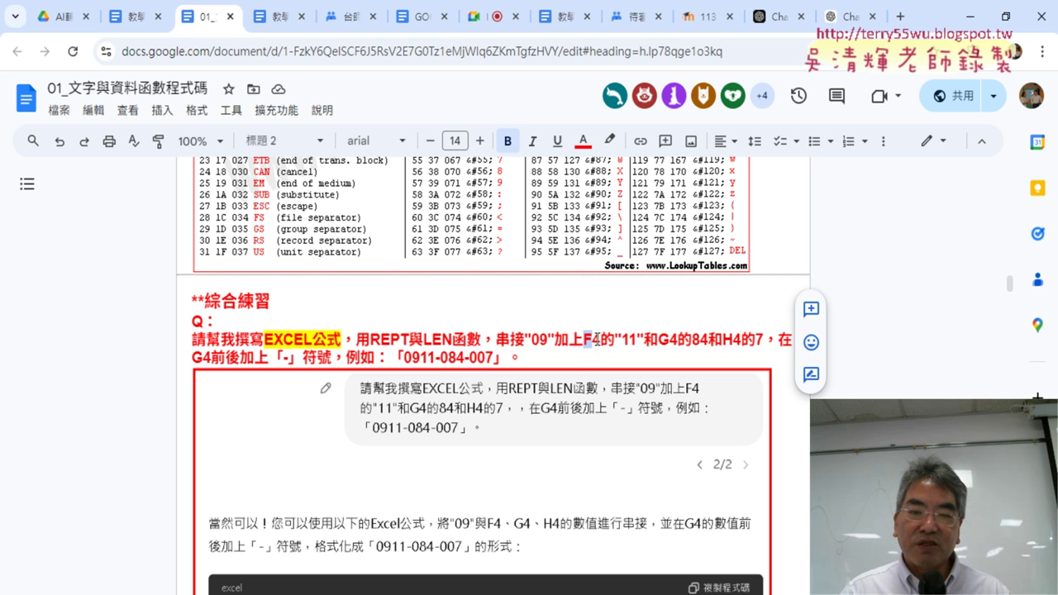
pyautogui.doubleClick(641, 339)
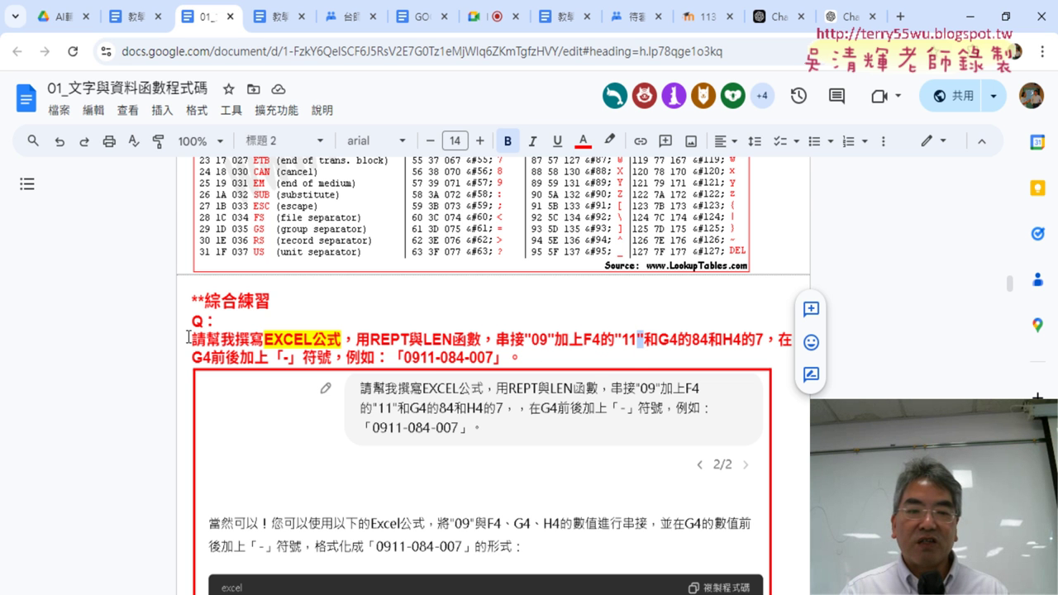
pyautogui.moveTo(344, 357)
pyautogui.mouseDown()
pyautogui.moveTo(494, 357)
pyautogui.moveTo(192, 339)
pyautogui.mouseUp()
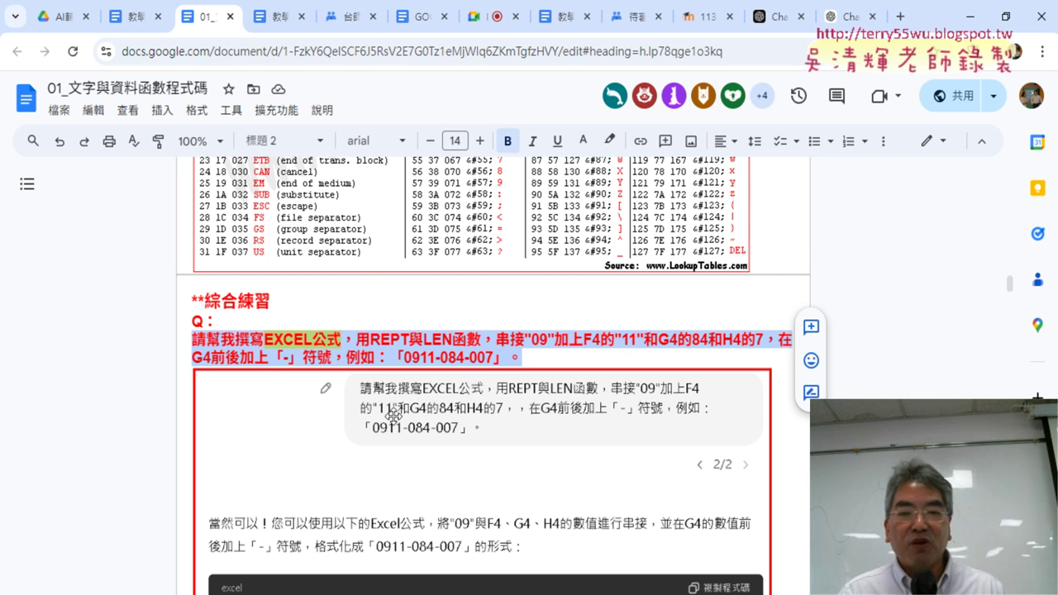
pyautogui.click(847, 17)
# Paste the REPT/LEN phone-number question into ChatGPT and send it
pyautogui.scroll(-4, 566, 320)
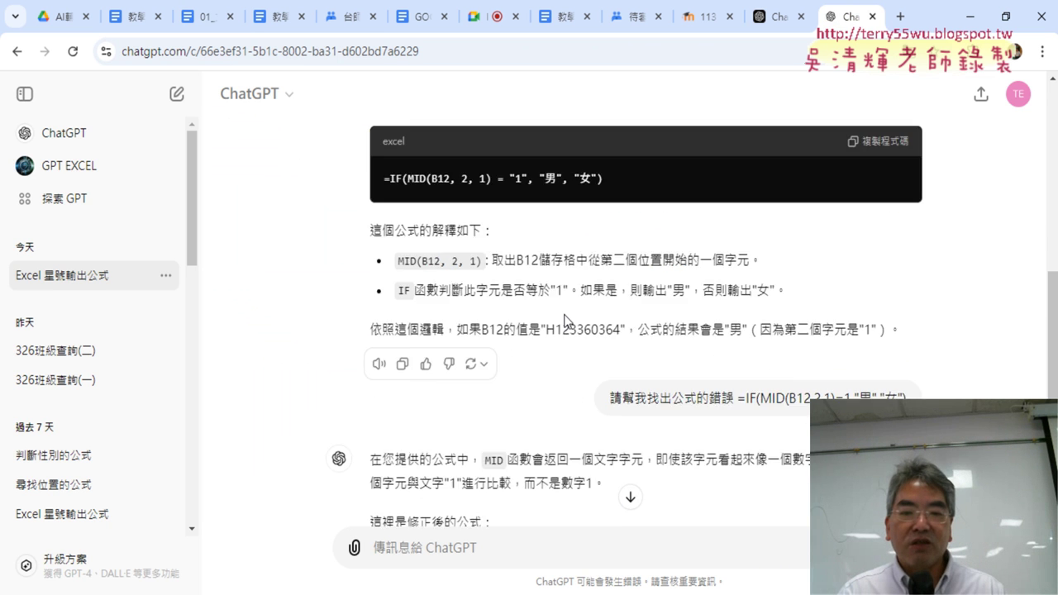
pyautogui.scroll(-4, 564, 320)
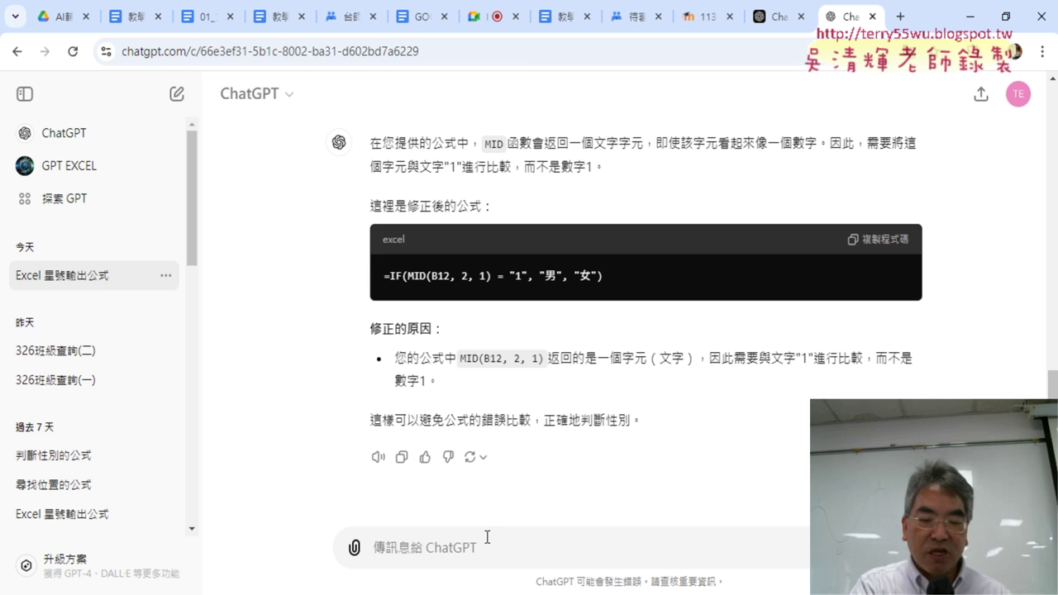
pyautogui.hotkey('ctrl', 'v')
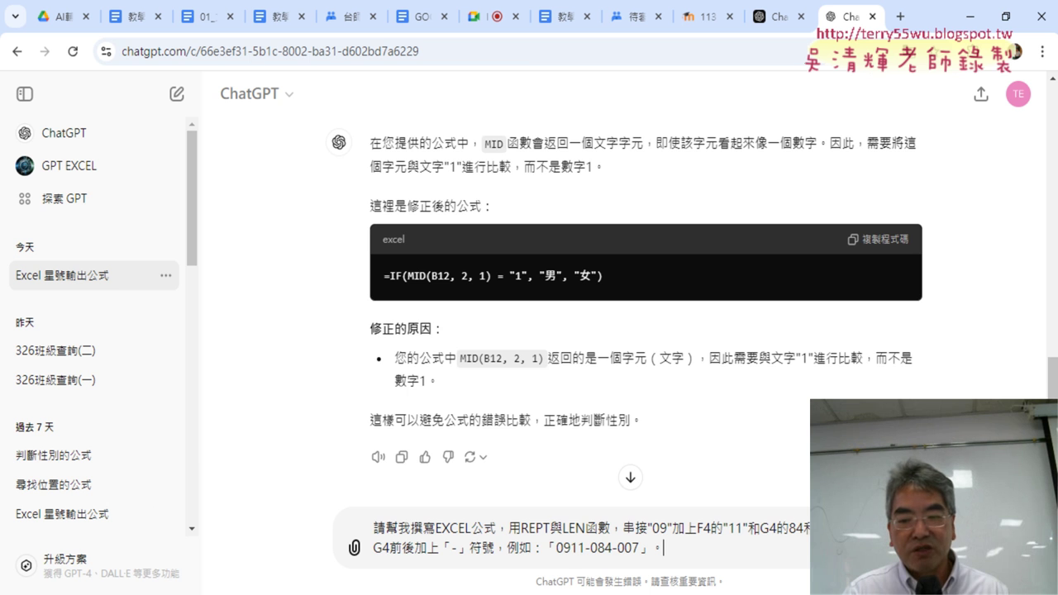
pyautogui.press('Return')
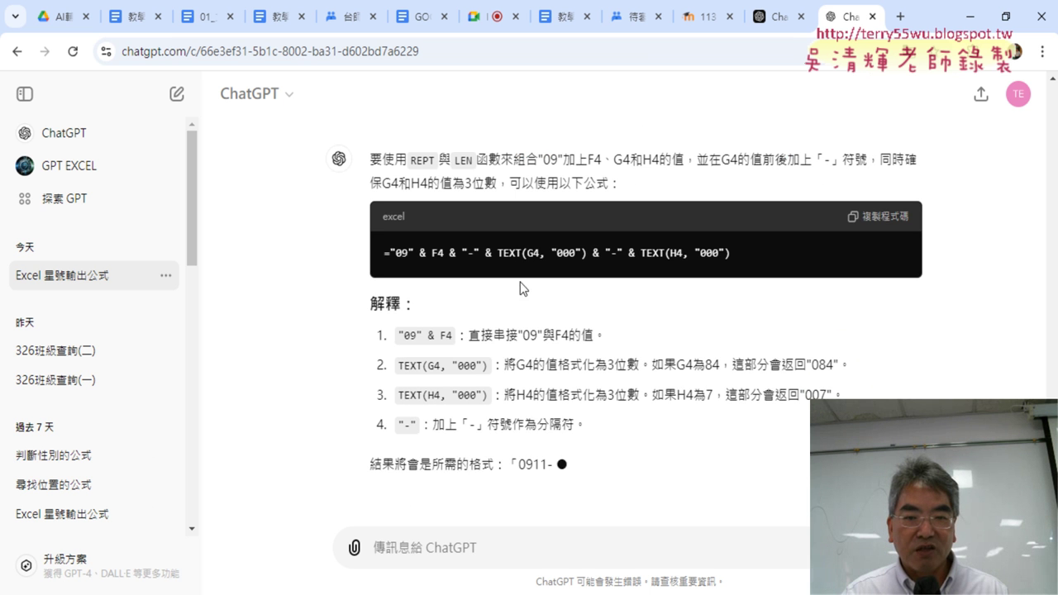
# Copy the 用REPT與LEN函數 requirement phrase from the earlier question
pyautogui.scroll(5, 786, 400)
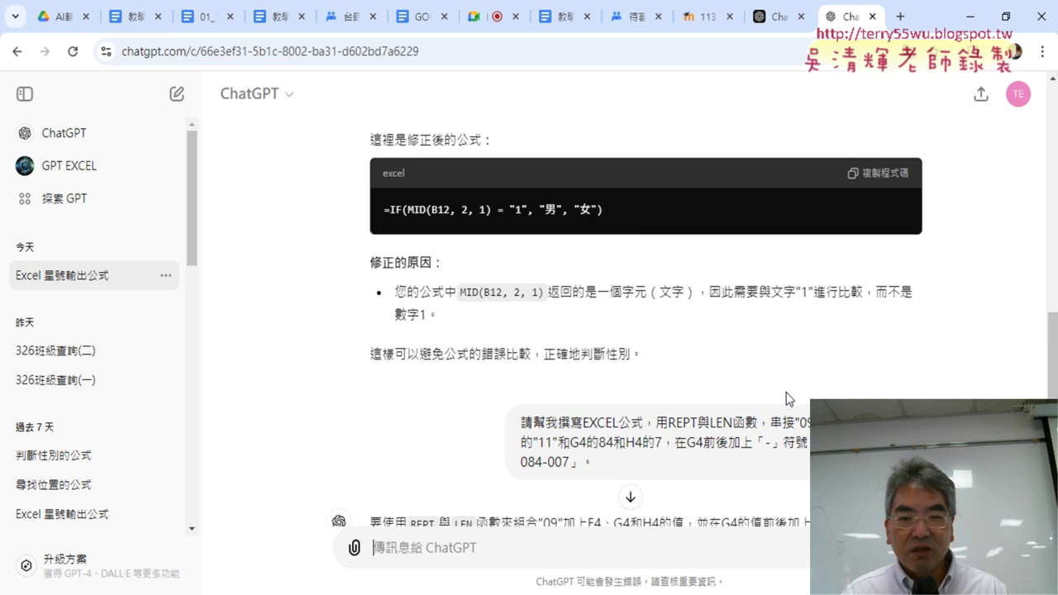
pyautogui.scroll(-1, 785, 396)
pyautogui.moveTo(655, 340); pyautogui.dragTo(757, 341)
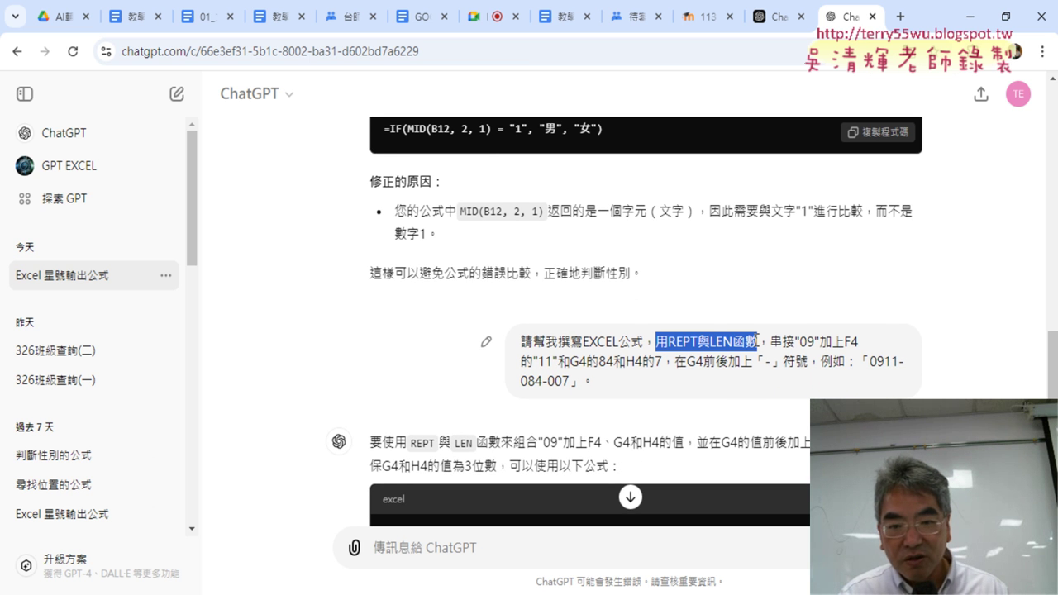
pyautogui.click(605, 382)
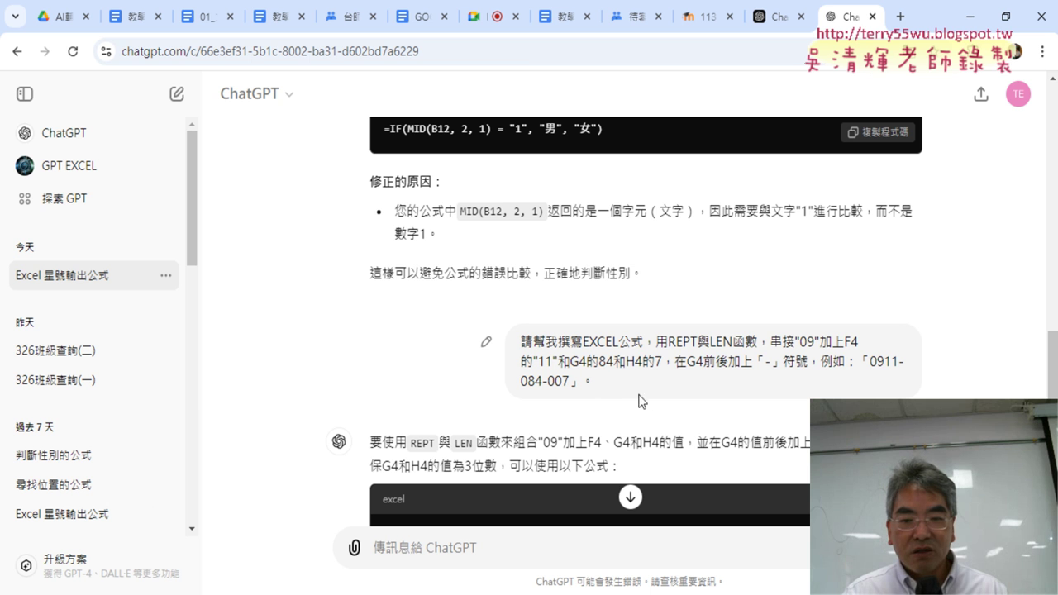
pyautogui.moveTo(656, 341); pyautogui.dragTo(757, 342)
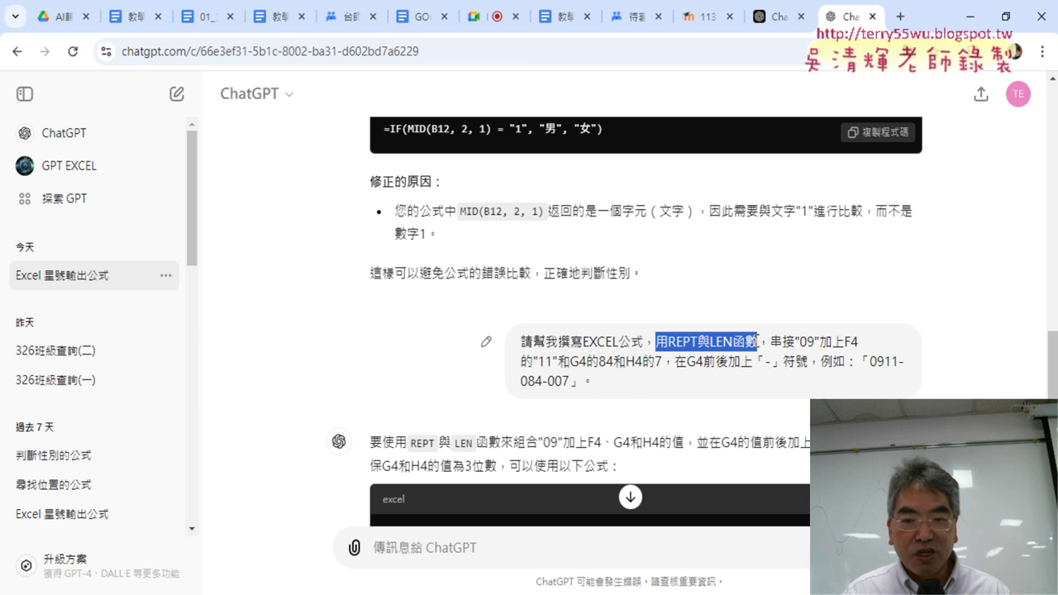
pyautogui.rightClick(731, 341)
pyautogui.click(743, 353)
pyautogui.scroll(-4, 743, 376)
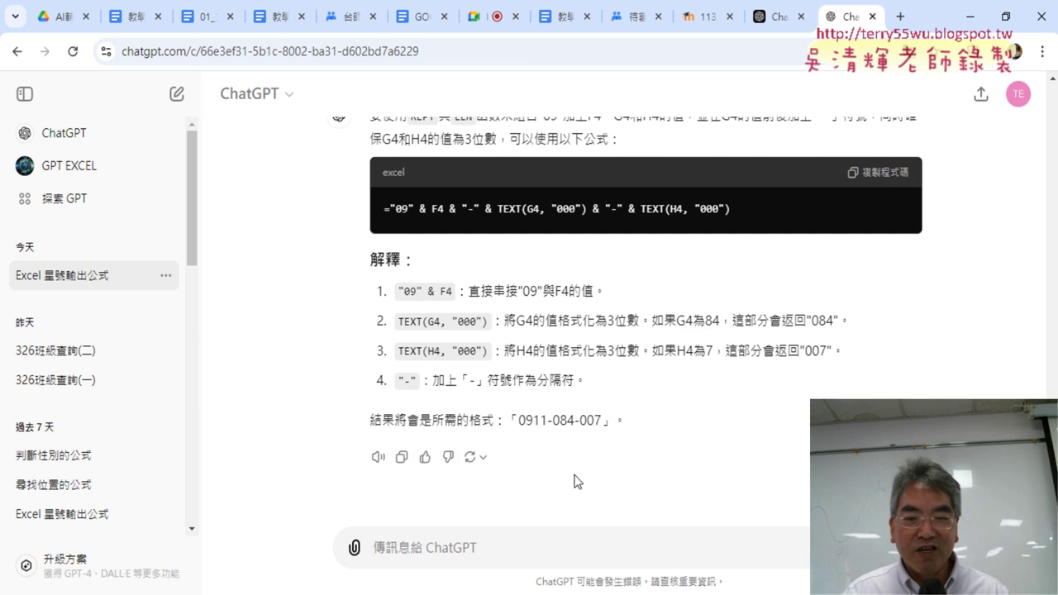
# Send a follow-up insisting the formula use REPT函數與LEN函數 instead of TEXT
pyautogui.click(493, 545)
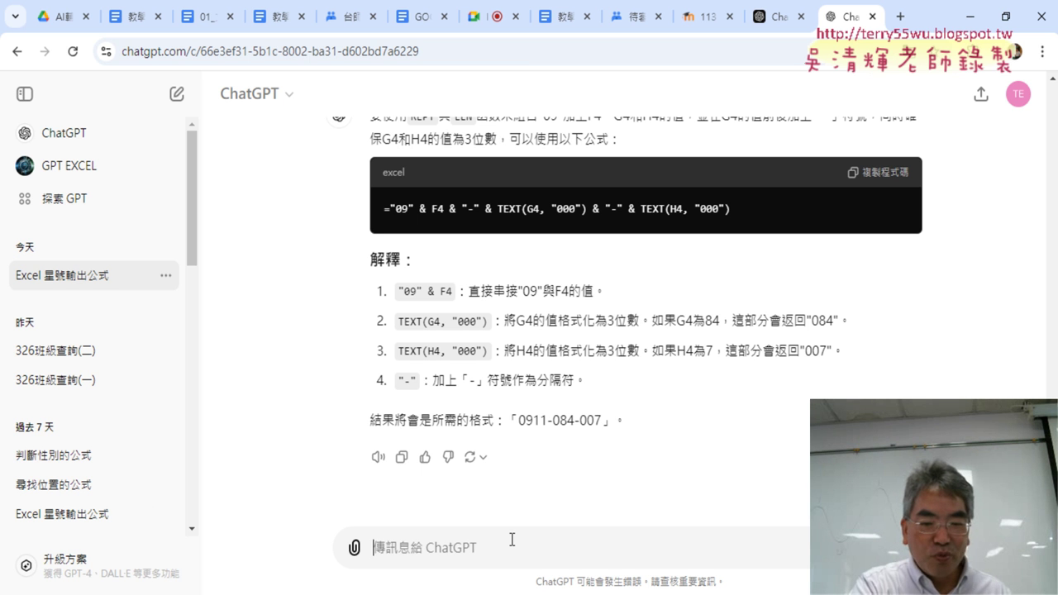
pyautogui.write('請')
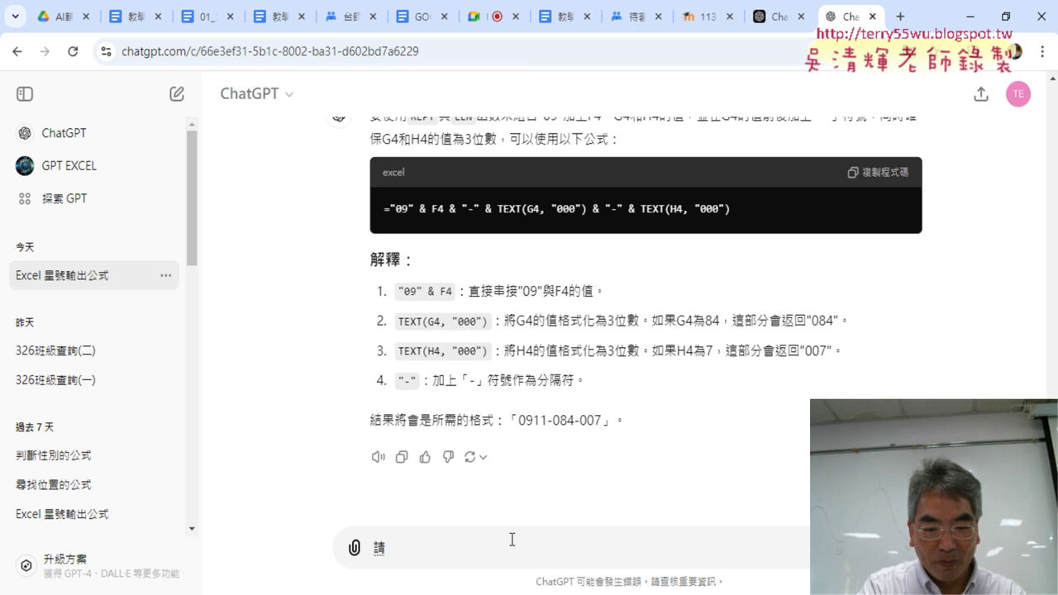
pyautogui.write('務必使')
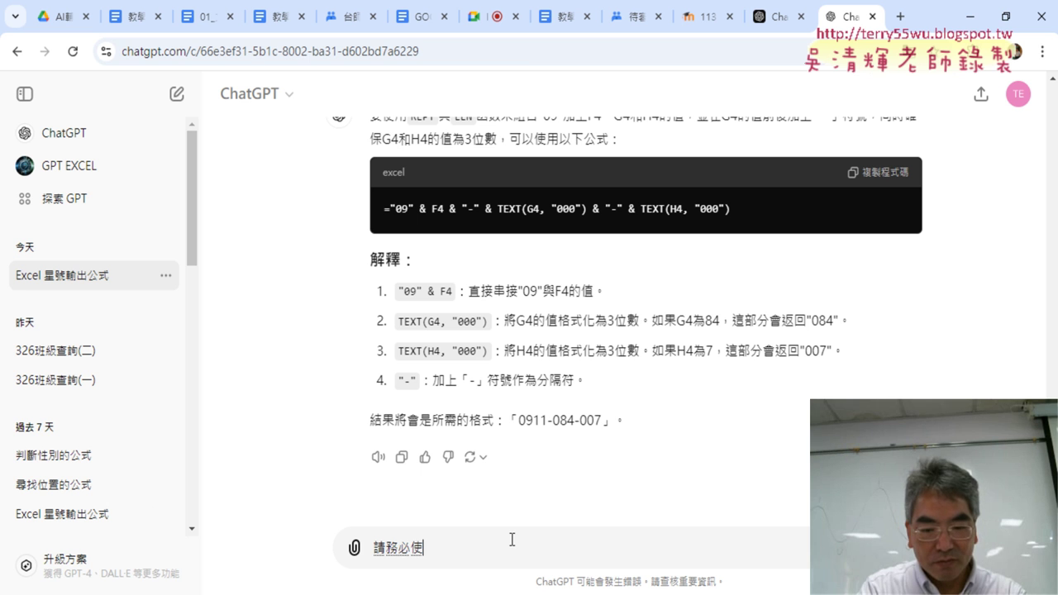
pyautogui.write('ㄩㄥ')
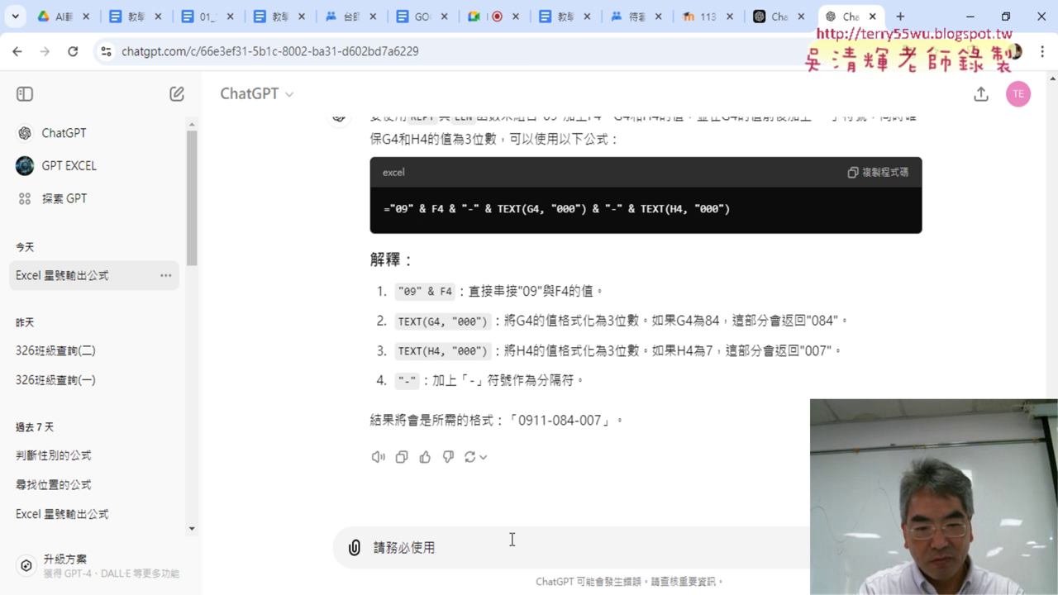
pyautogui.write('用REPT與LEN函數')
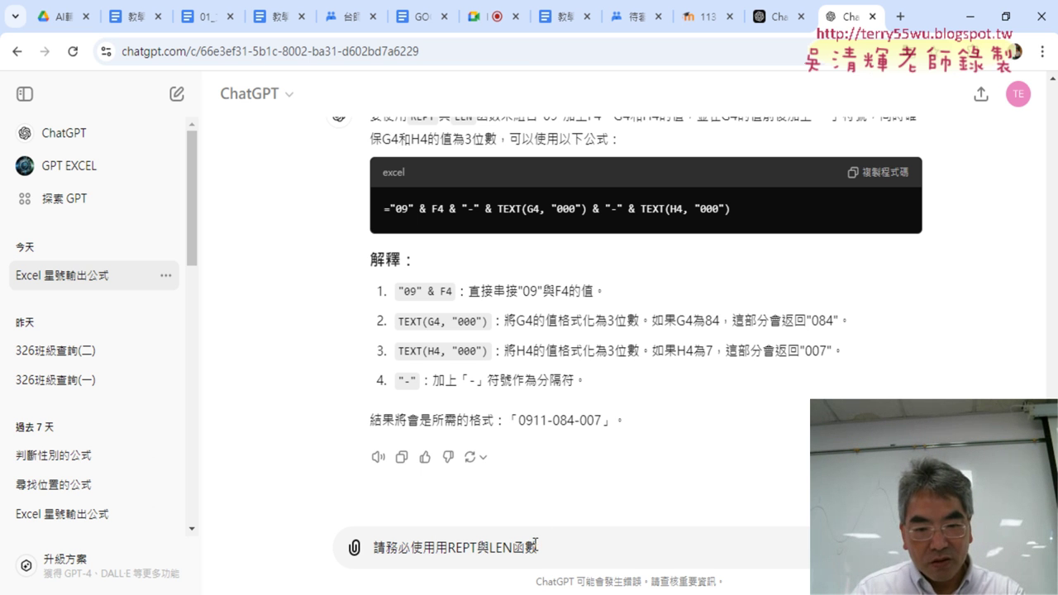
pyautogui.click(477, 547)
pyautogui.write('函數')
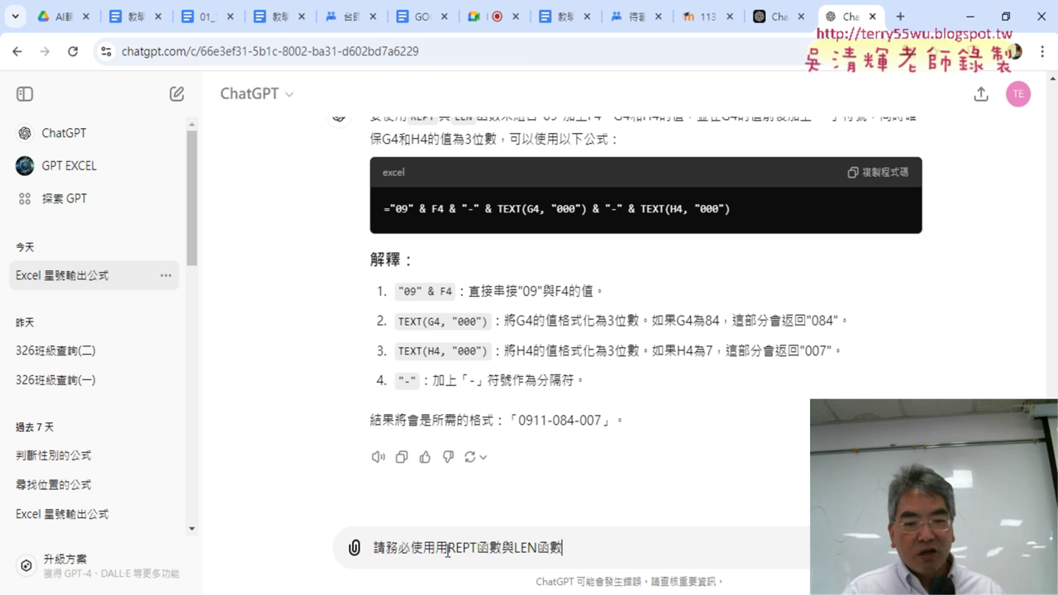
pyautogui.moveTo(447, 551); pyautogui.dragTo(501, 550)
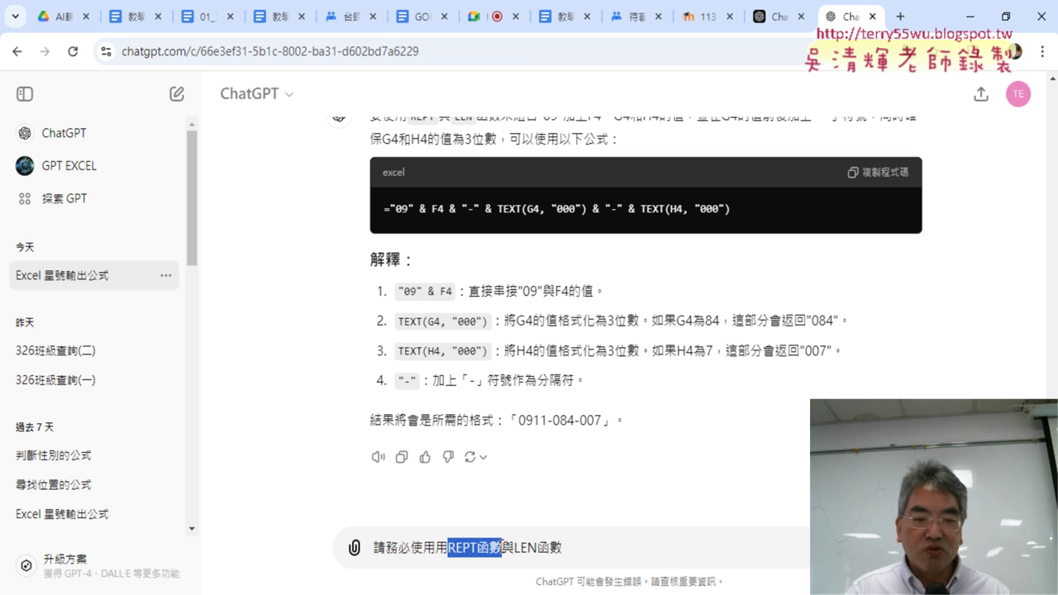
pyautogui.click(552, 550)
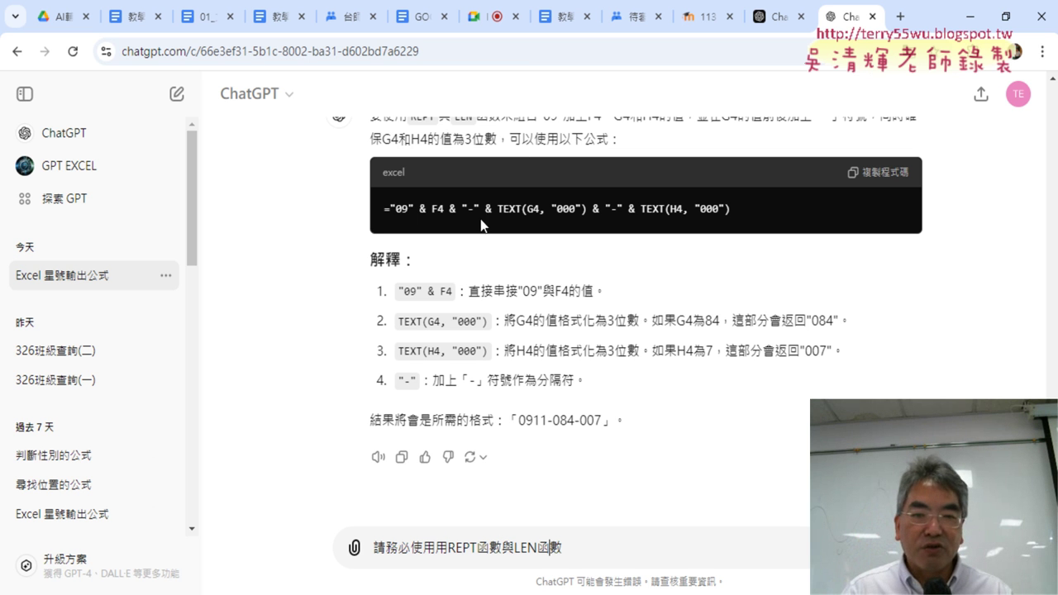
pyautogui.moveTo(498, 204); pyautogui.dragTo(539, 209)
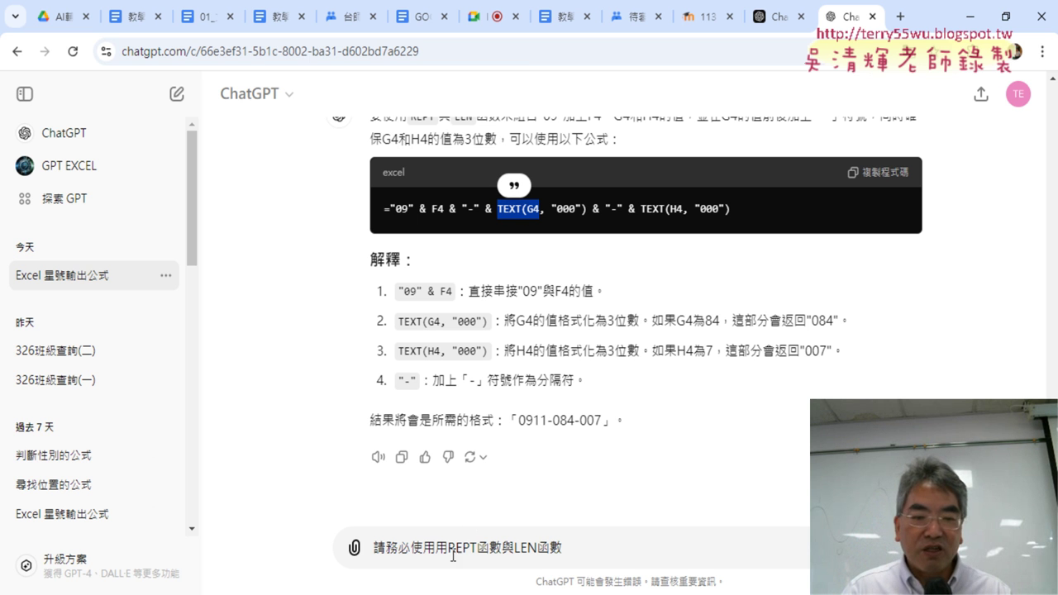
pyautogui.press('Return')
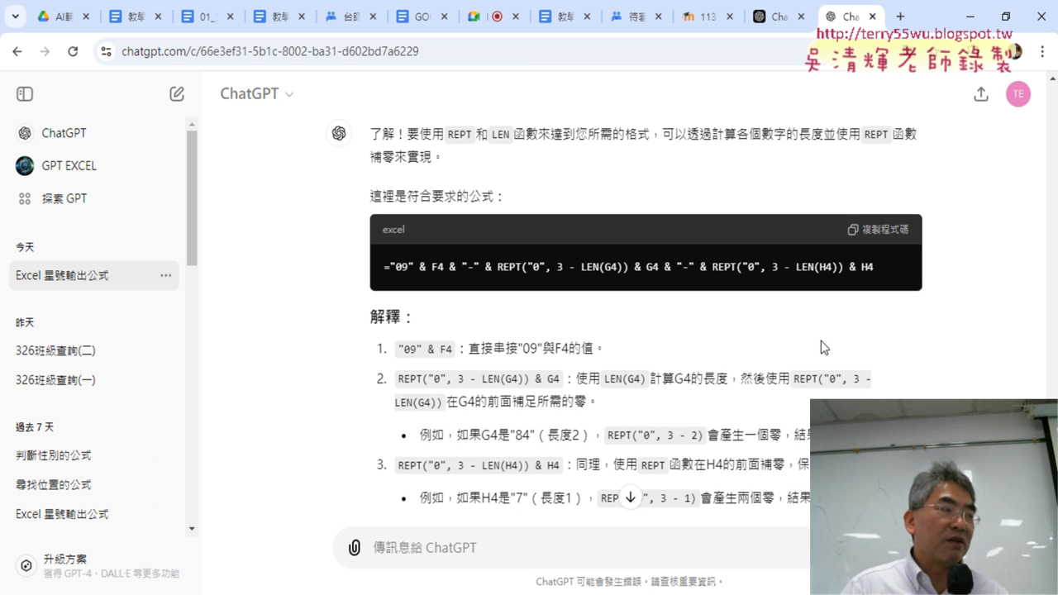
# Copy the ="09"&F4&"-"&REPT("0",3-LEN(G4))&G4… formula from the answer and return to Excel
pyautogui.moveTo(891, 267); pyautogui.dragTo(379, 262)
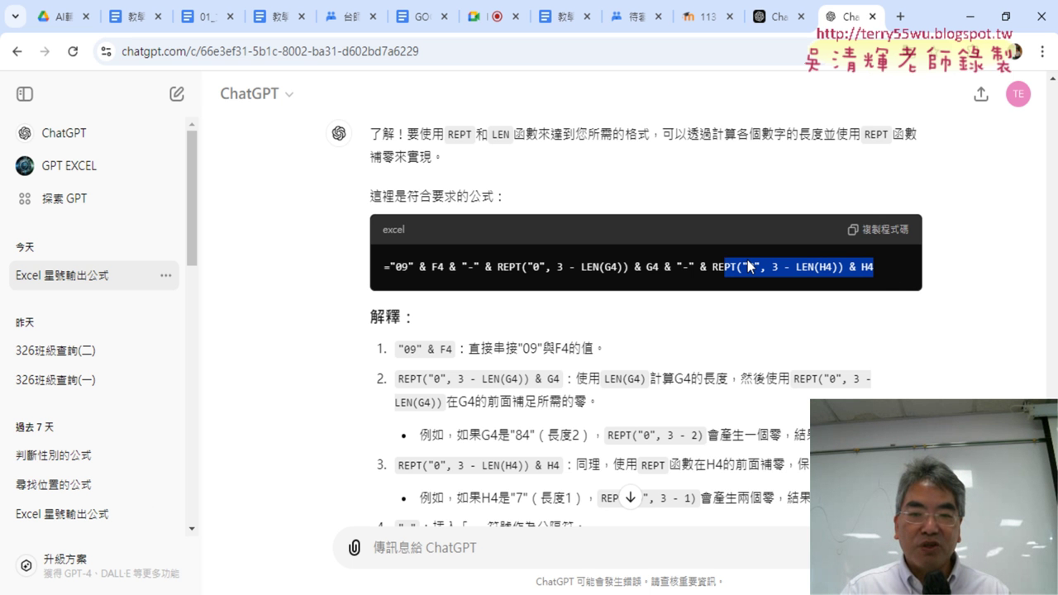
pyautogui.rightClick(457, 267)
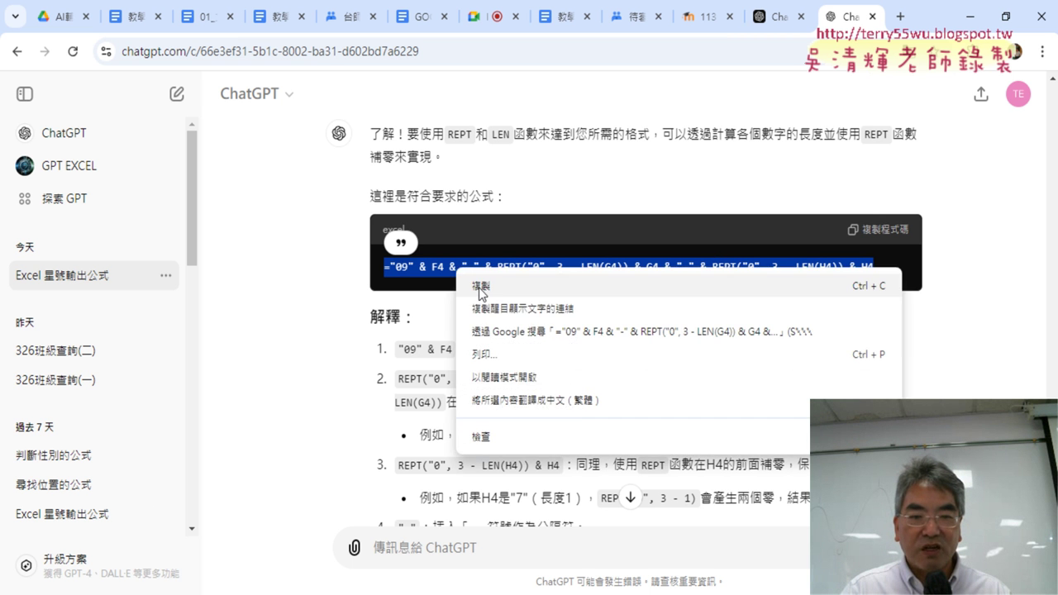
pyautogui.click(481, 286)
pyautogui.hotkey('alt', 'Tab')
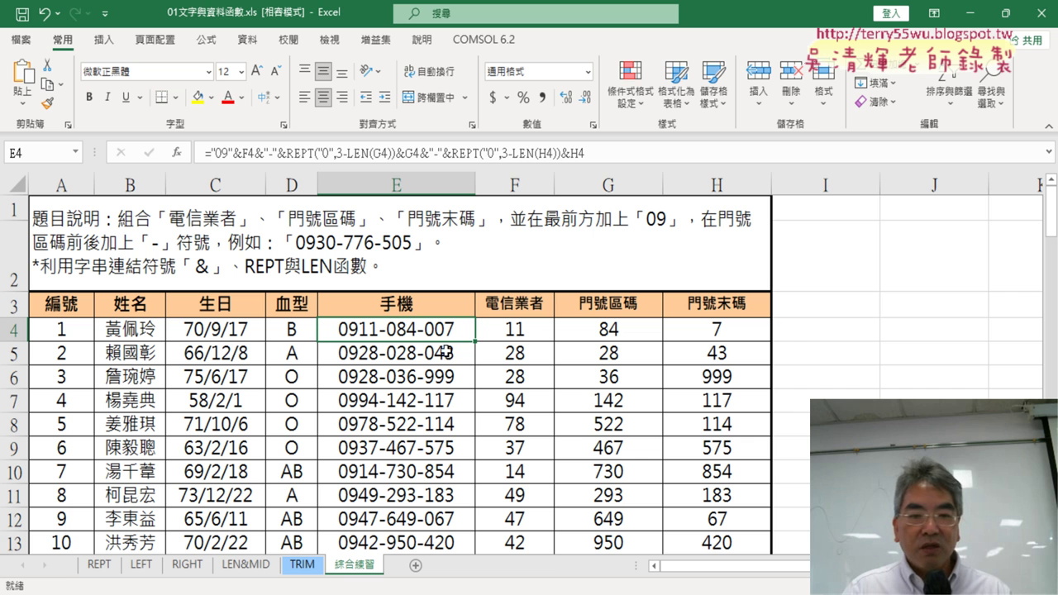
# Paste the copied REPT/LEN phone formula into I4 and commit it
pyautogui.click(843, 331)
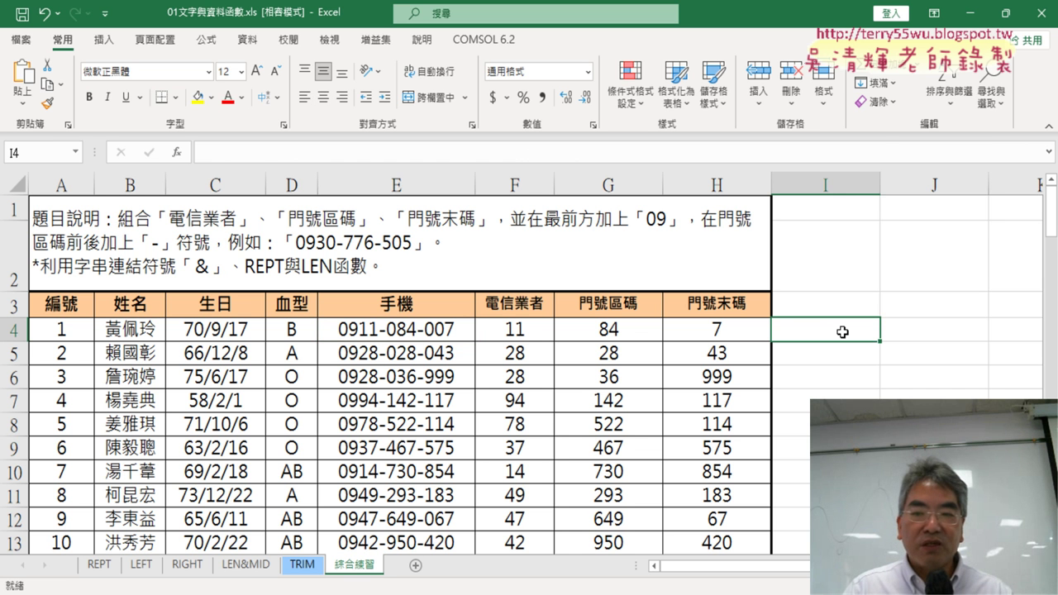
pyautogui.rightClick(832, 340)
pyautogui.press('Escape')
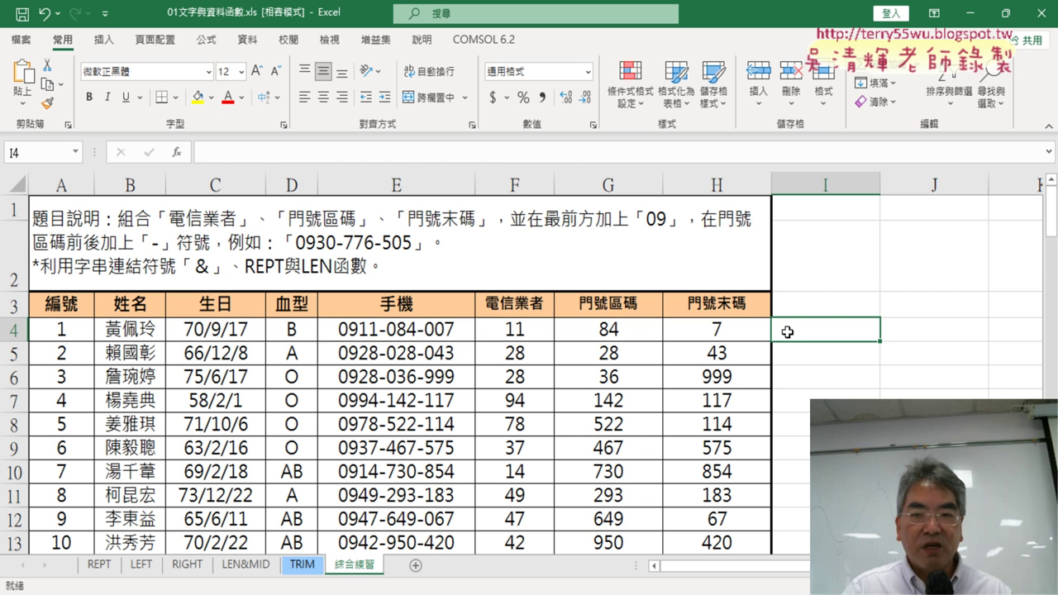
pyautogui.rightClick(363, 156)
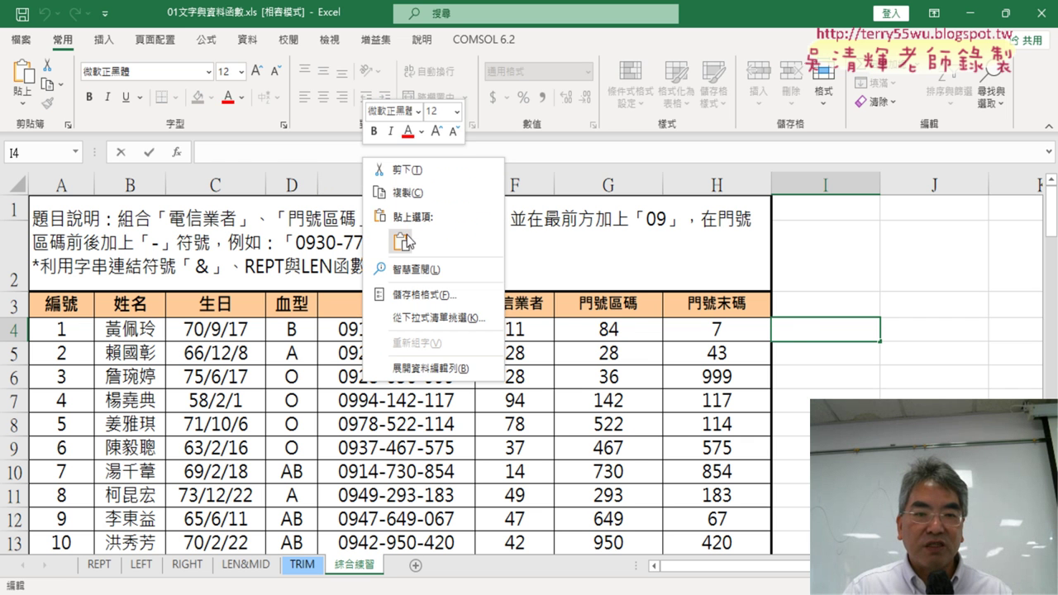
pyautogui.click(403, 241)
pyautogui.click(149, 153)
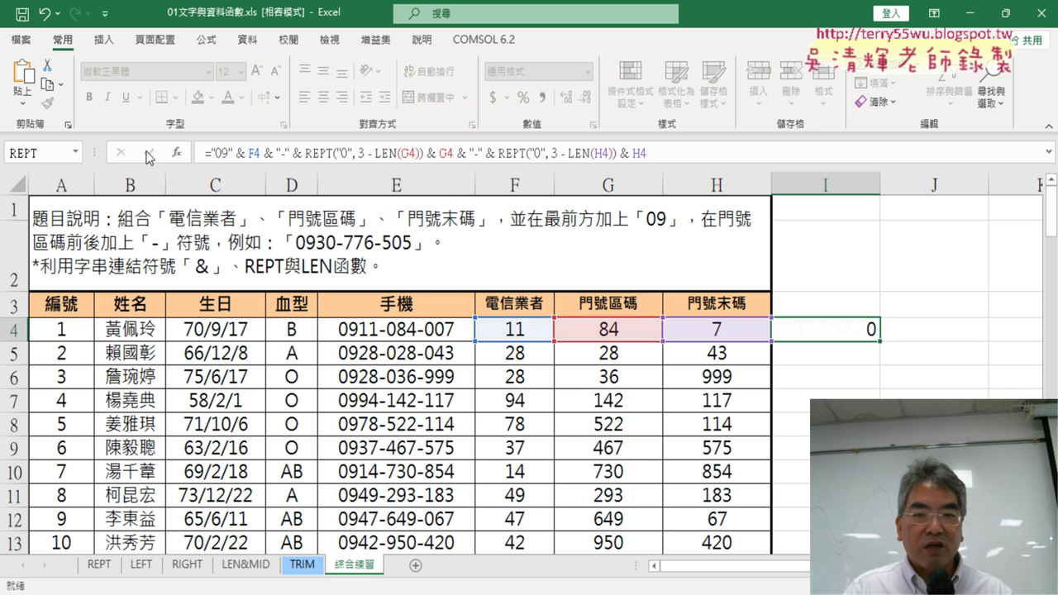
# Widen column I, fill the formula down all 100 rows, and recheck I4's formula
pyautogui.moveTo(875, 182); pyautogui.dragTo(926, 186)
pyautogui.doubleClick(929, 341)
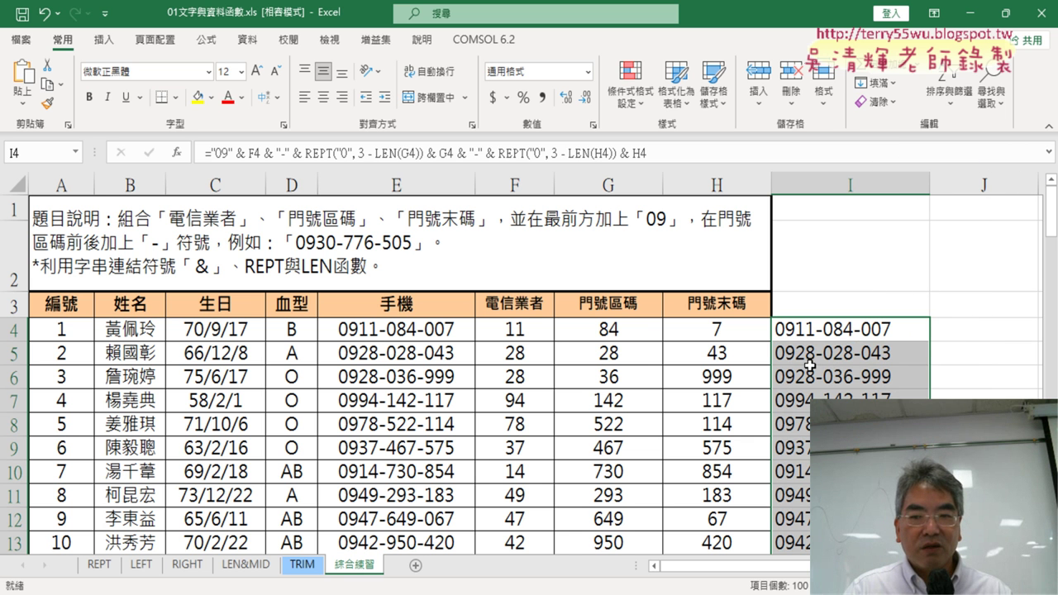
pyautogui.click(874, 332)
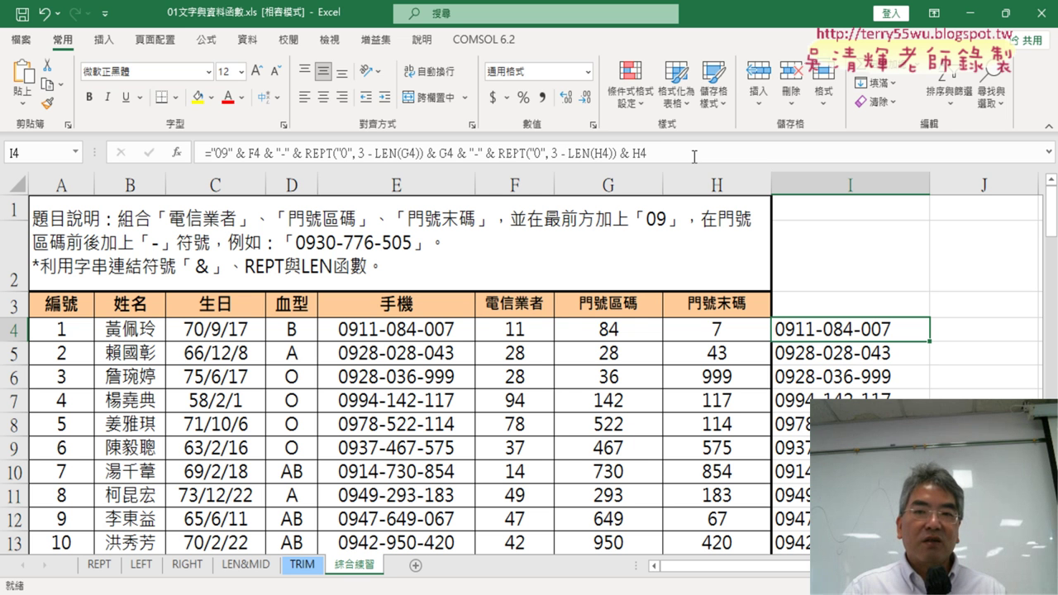
pyautogui.press('F2')
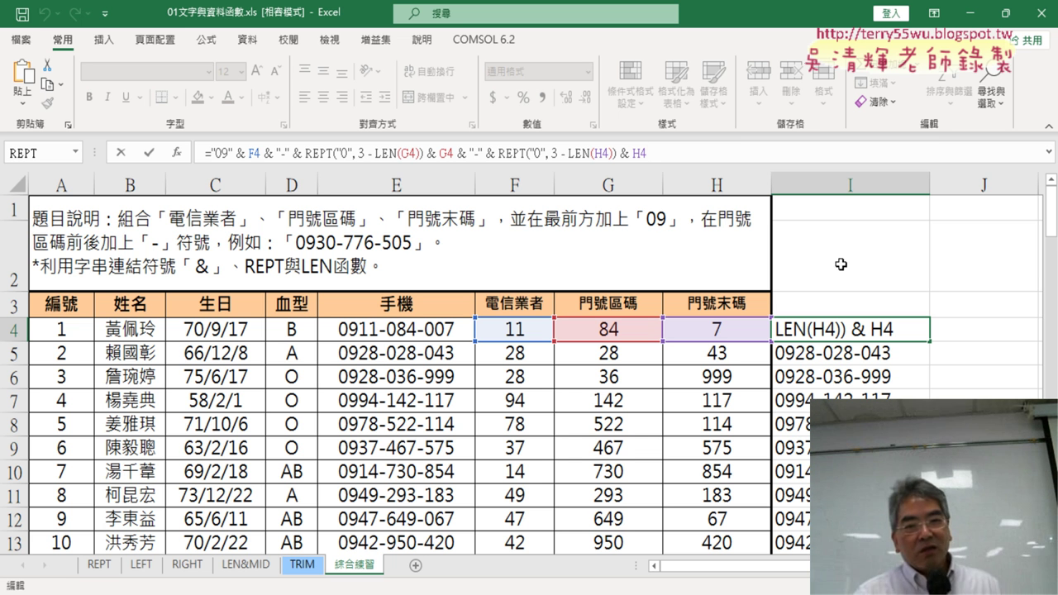
pyautogui.click(846, 184)
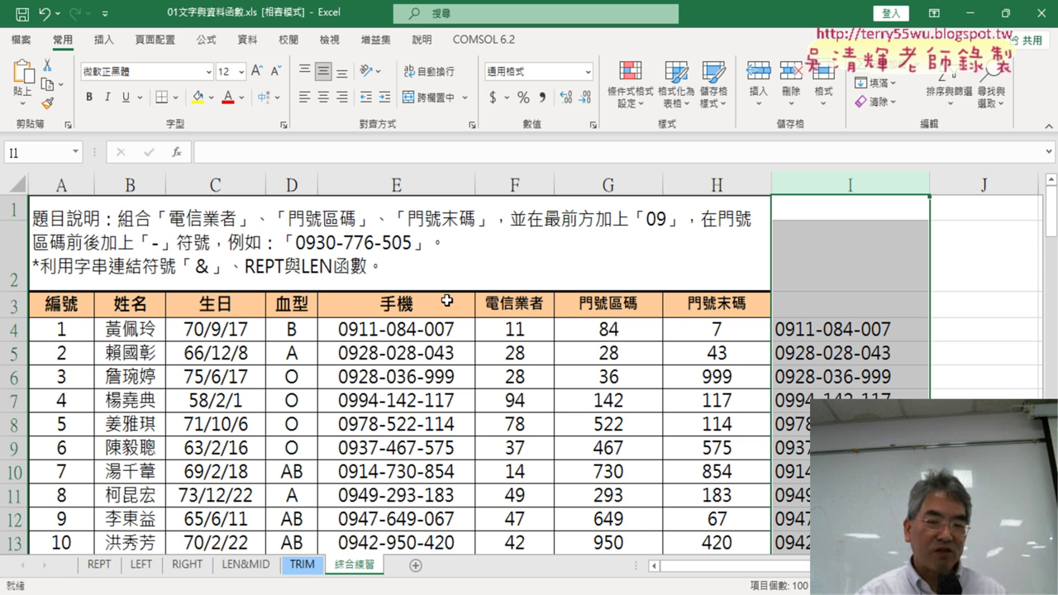
# Back in ChatGPT, review the earlier answer with the TEXT(G4, "000") formula
pyautogui.moveTo(471, 588)
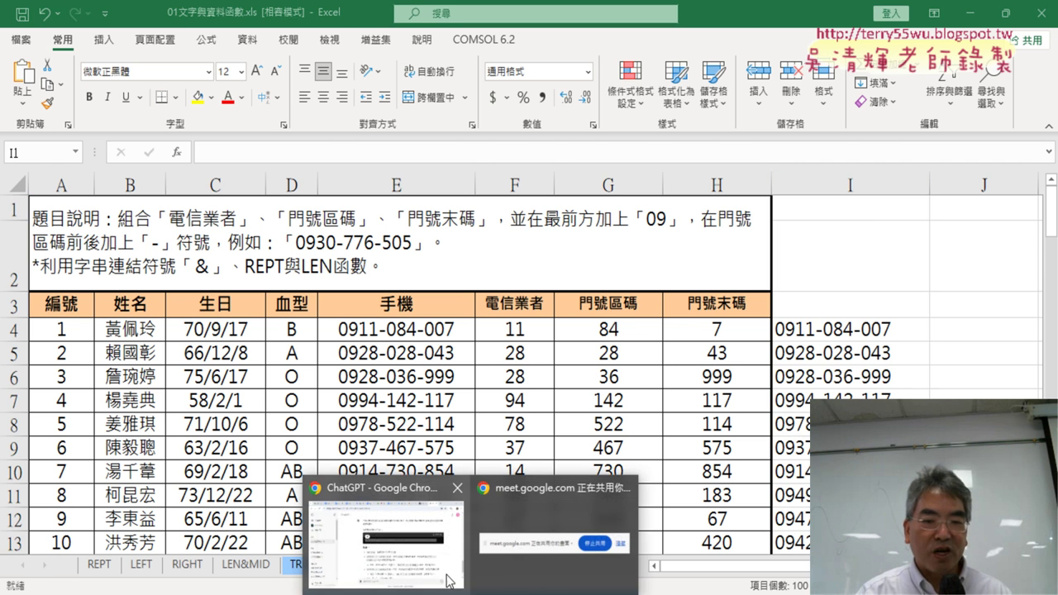
pyautogui.click(414, 533)
pyautogui.scroll(2, 613, 366)
pyautogui.scroll(4, 619, 359)
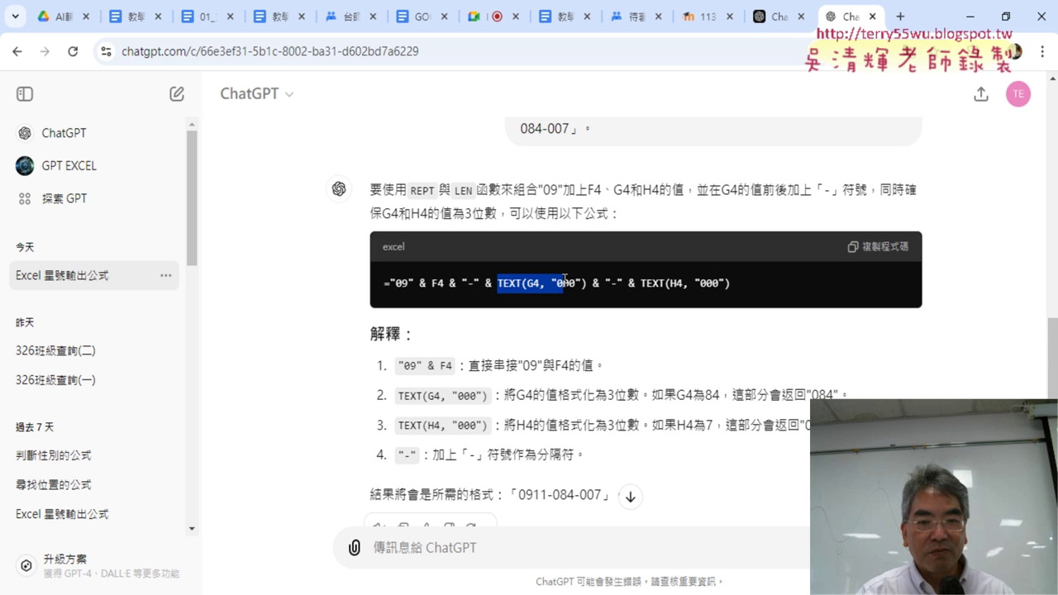
pyautogui.moveTo(508, 283); pyautogui.dragTo(589, 282)
pyautogui.moveTo(730, 282); pyautogui.dragTo(380, 282)
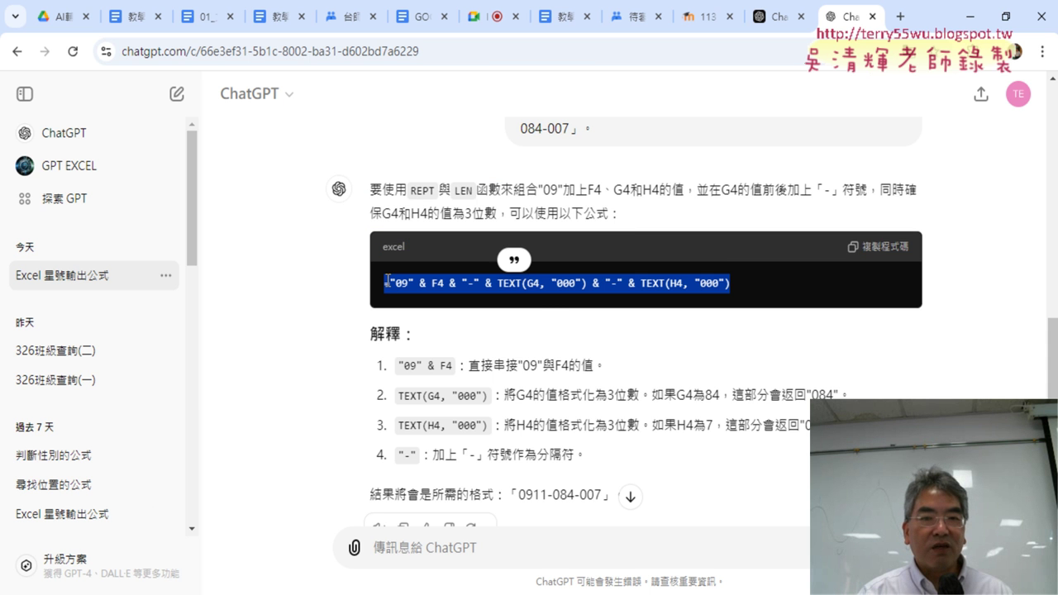
pyautogui.click(522, 287)
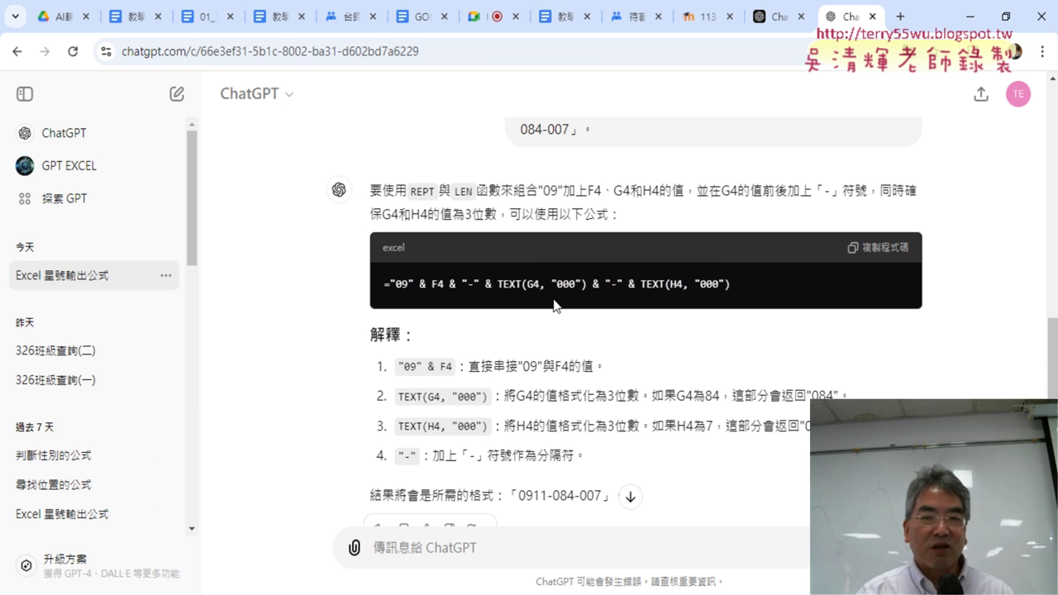
# Copy the original phone-number prompt text from the earlier question
pyautogui.scroll(2, 549, 299)
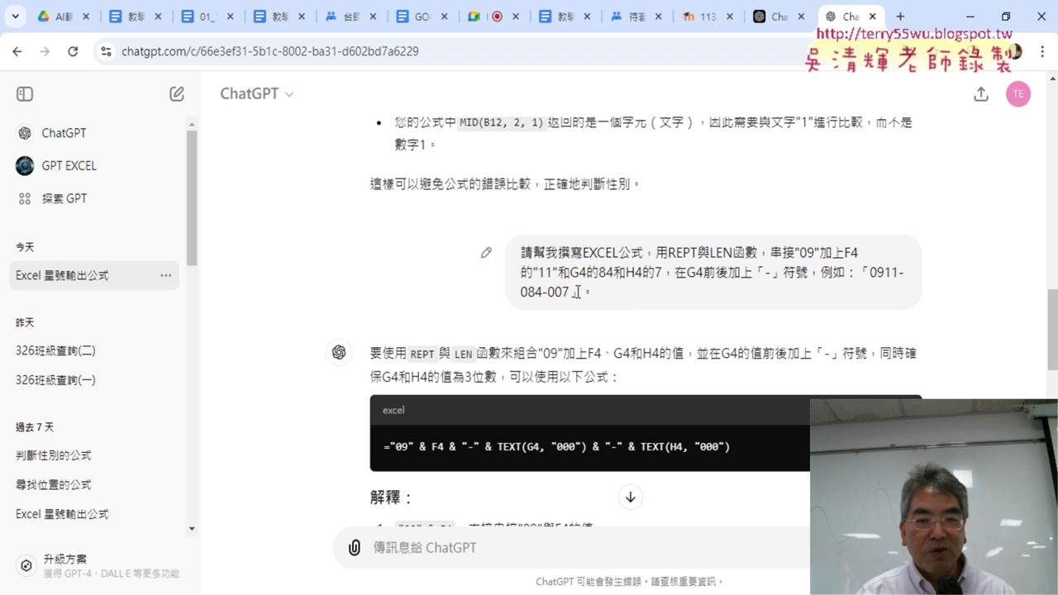
pyautogui.tripleClick(573, 290)
pyautogui.rightClick(537, 271)
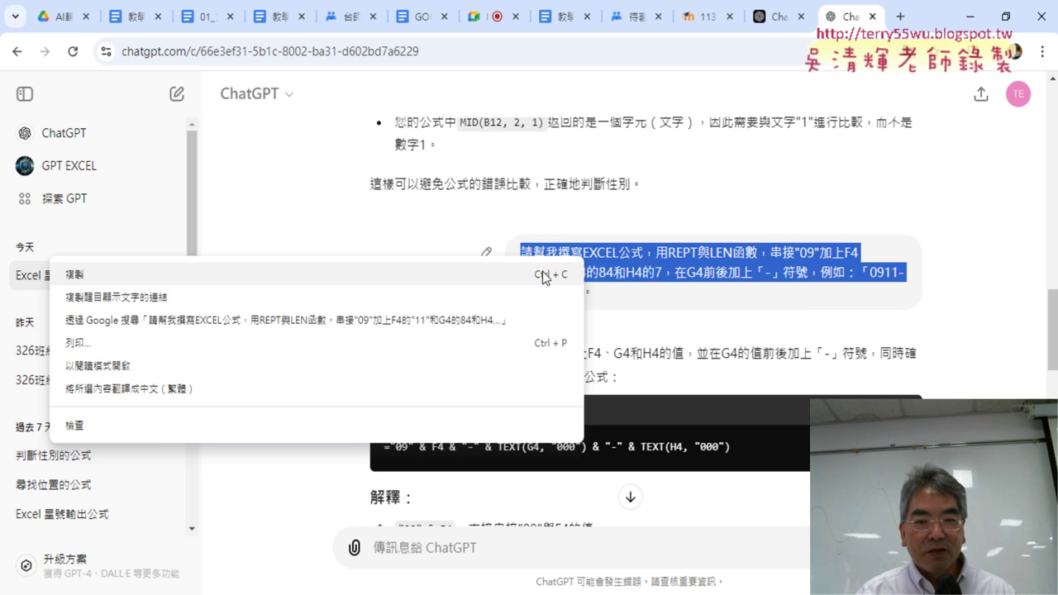
pyautogui.click(537, 271)
pyautogui.scroll(-2, 661, 317)
pyautogui.scroll(2, 667, 273)
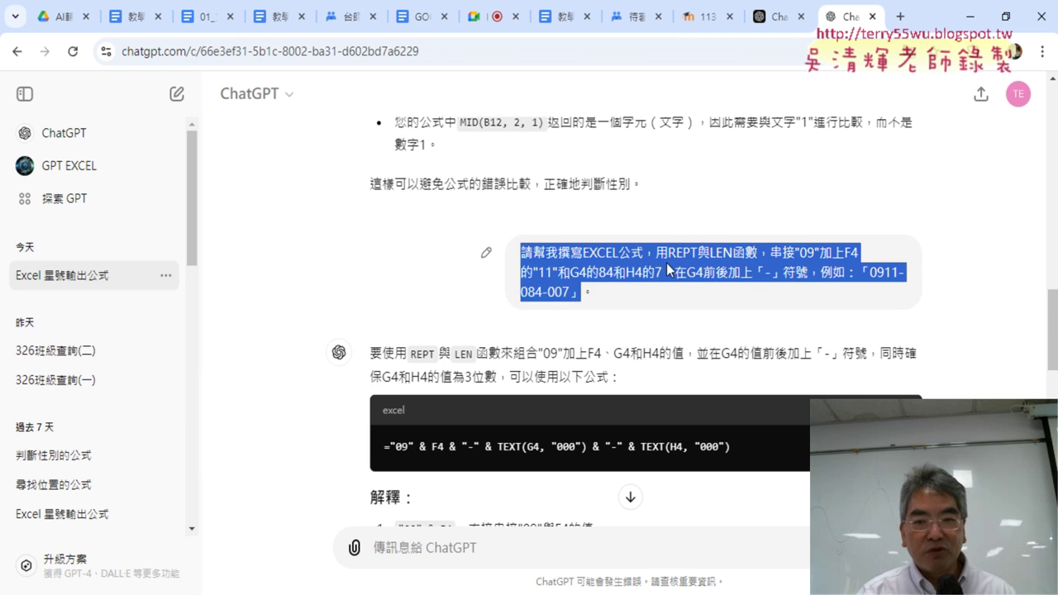
pyautogui.moveTo(656, 252); pyautogui.dragTo(769, 253)
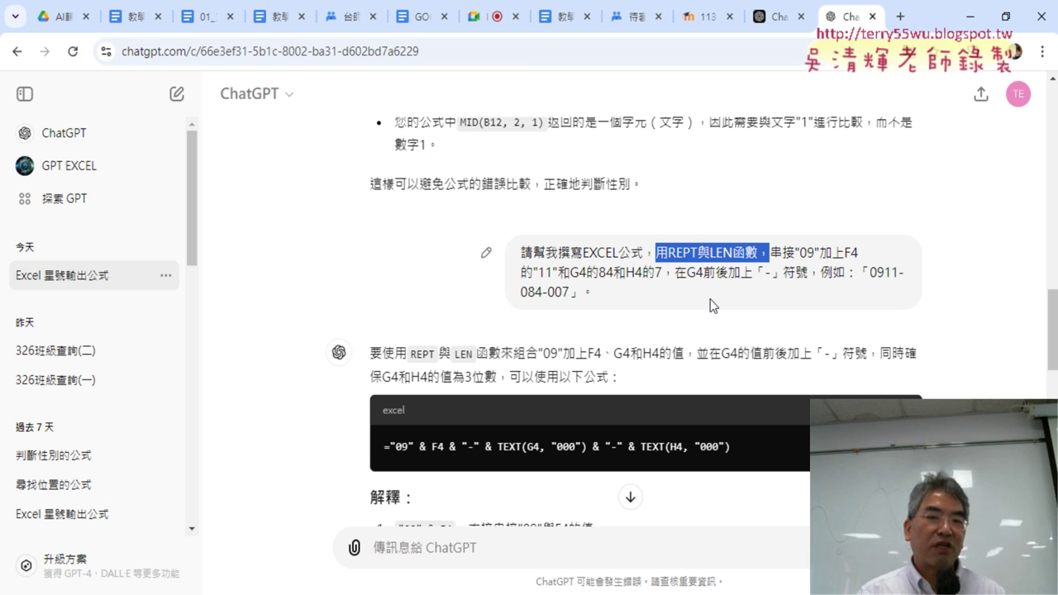
pyautogui.tripleClick(598, 295)
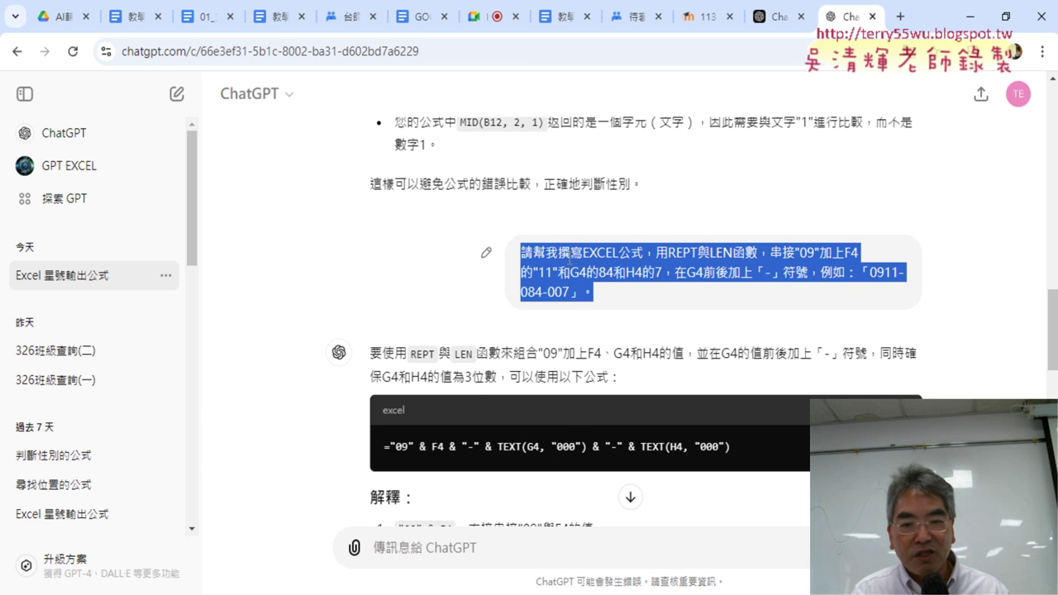
pyautogui.rightClick(568, 261)
pyautogui.click(531, 278)
pyautogui.scroll(-4, 684, 354)
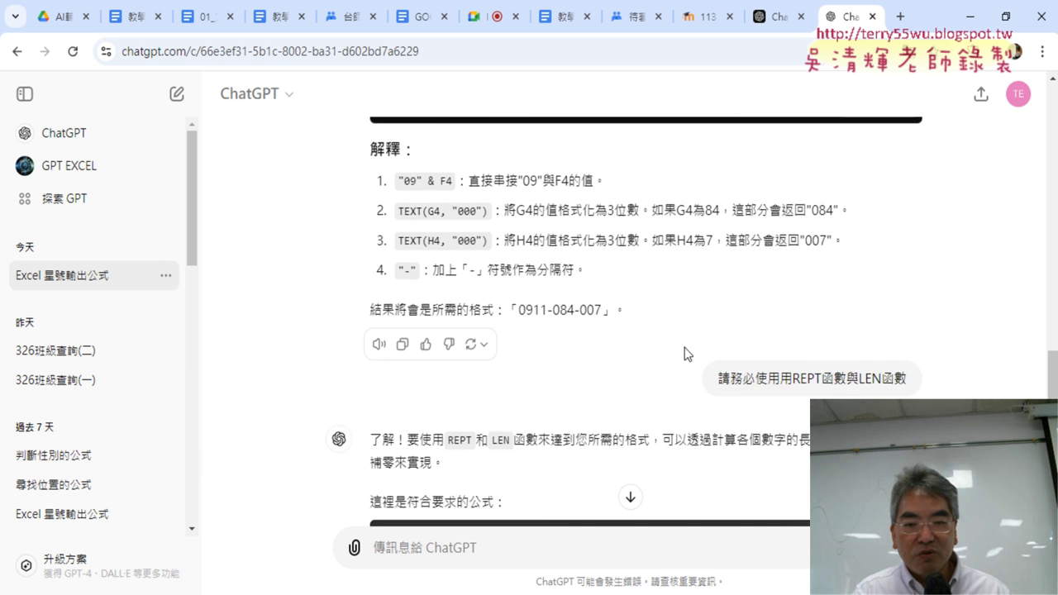
pyautogui.scroll(-5, 613, 453)
# Resend the copied prompt with the 用REPT與LEN函數 phrase removed
pyautogui.click(505, 551)
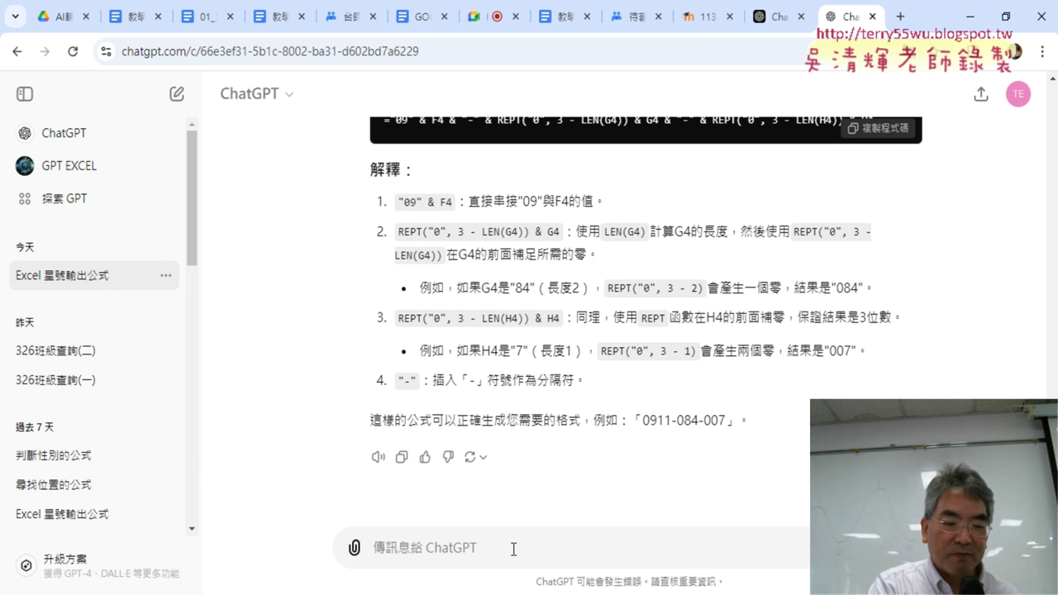
pyautogui.hotkey('ctrl', 'v')
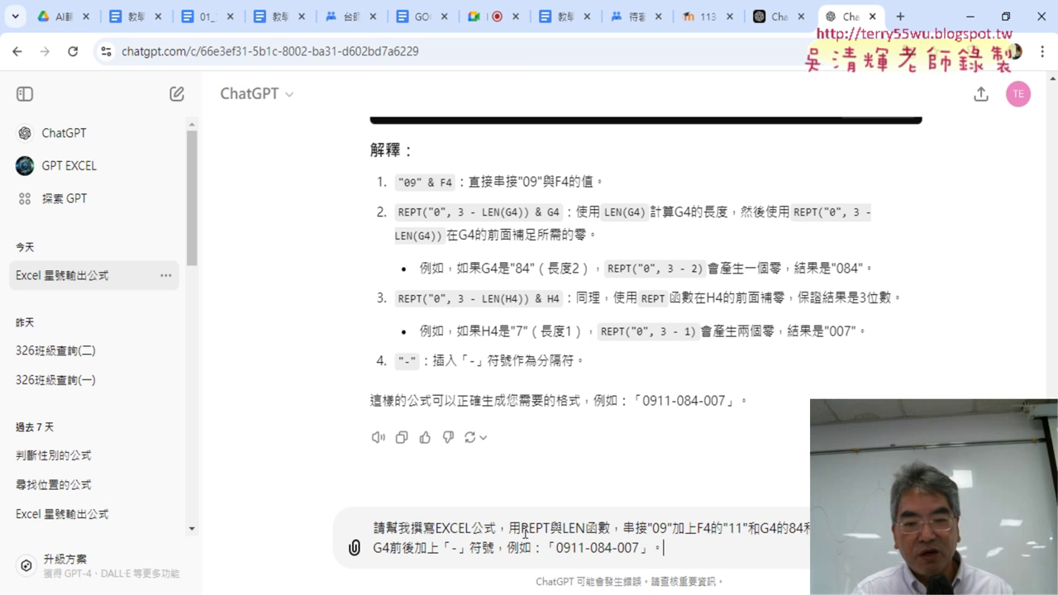
pyautogui.moveTo(510, 529); pyautogui.dragTo(617, 524)
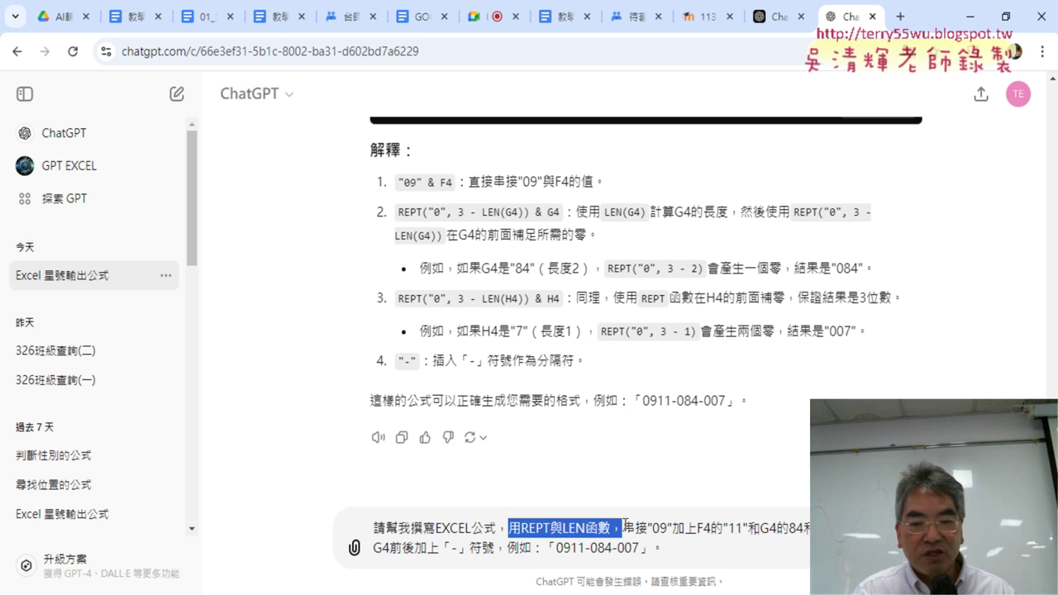
pyautogui.press('BackSpace')
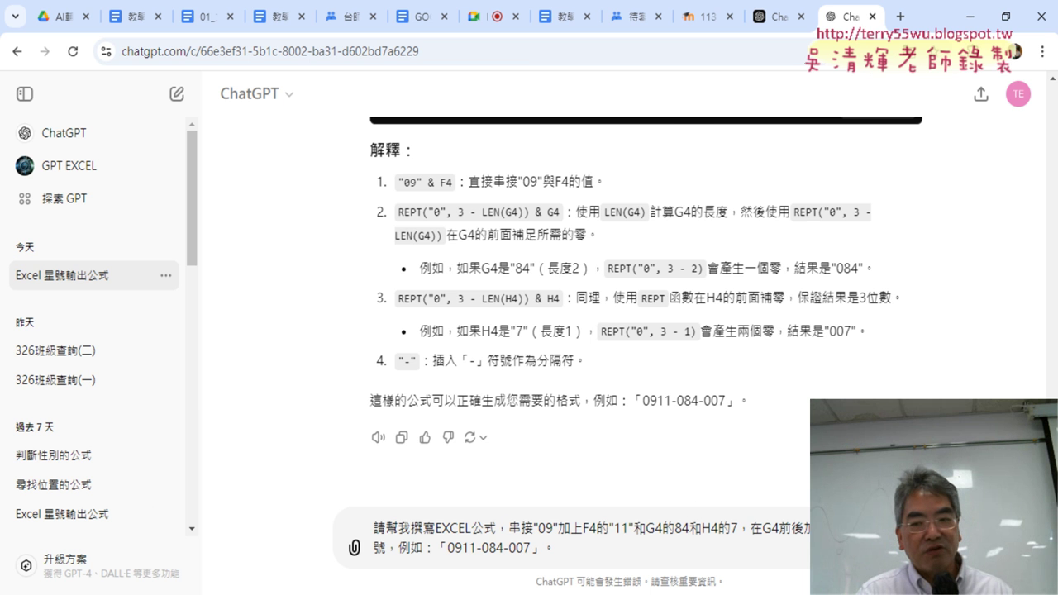
pyautogui.press('Return')
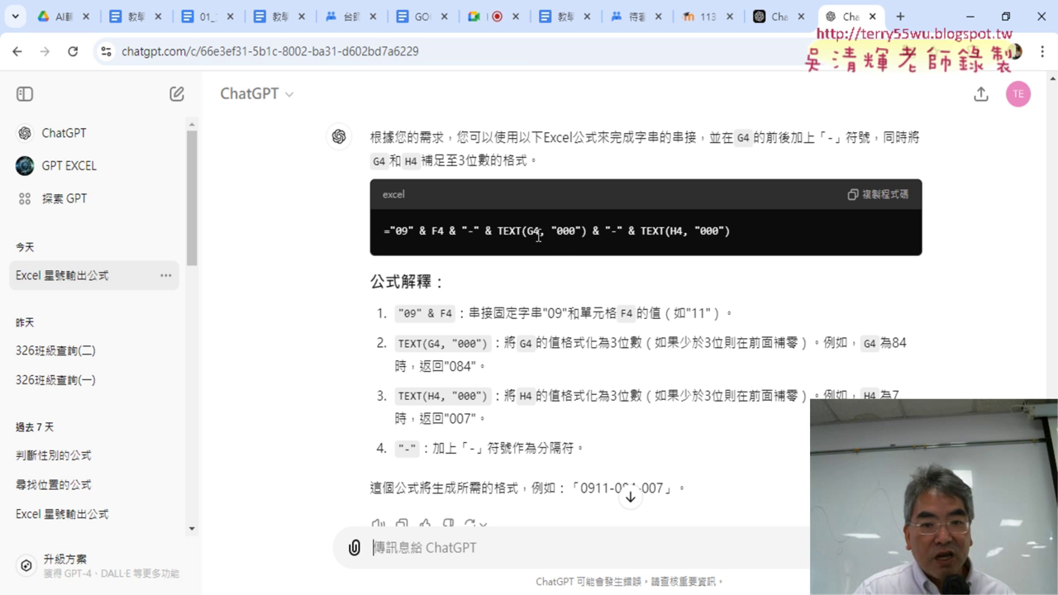
# Review the "000" format code in the new answer and return to Excel
pyautogui.moveTo(583, 229); pyautogui.dragTo(584, 229)
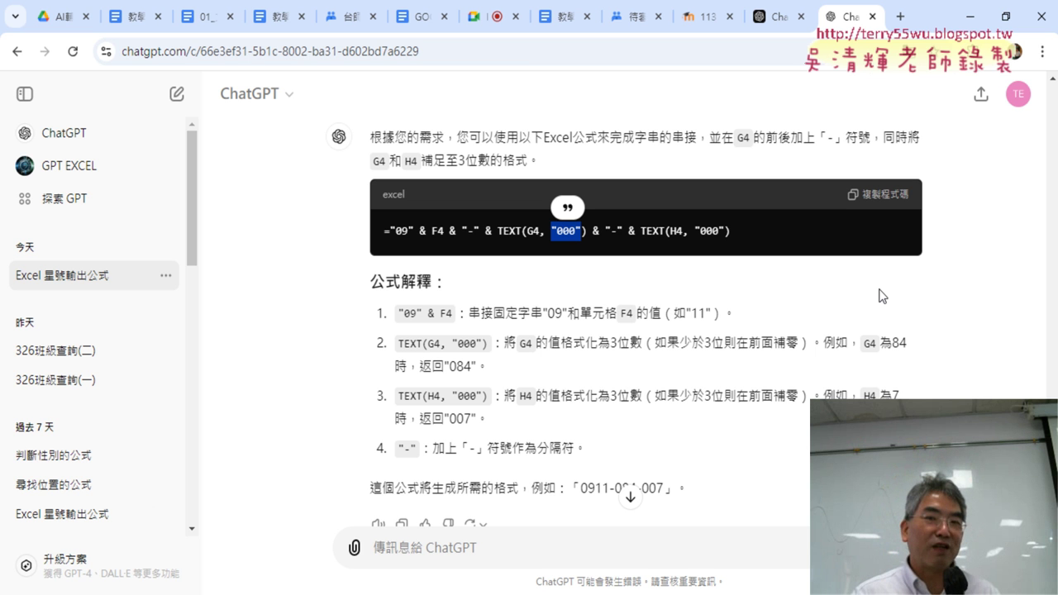
pyautogui.click(497, 234)
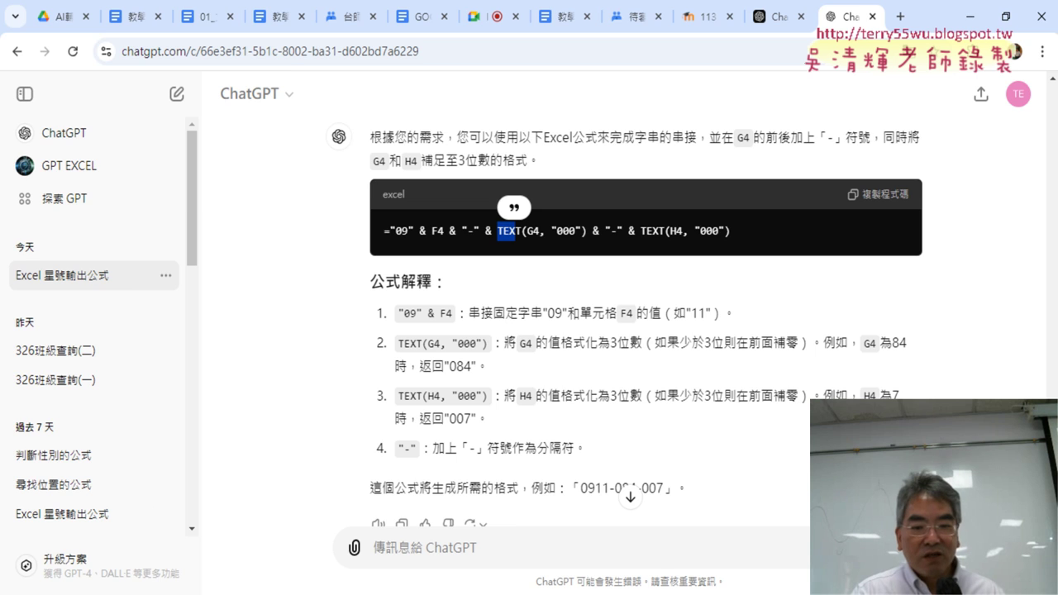
pyautogui.hotkey('alt', 'Tab')
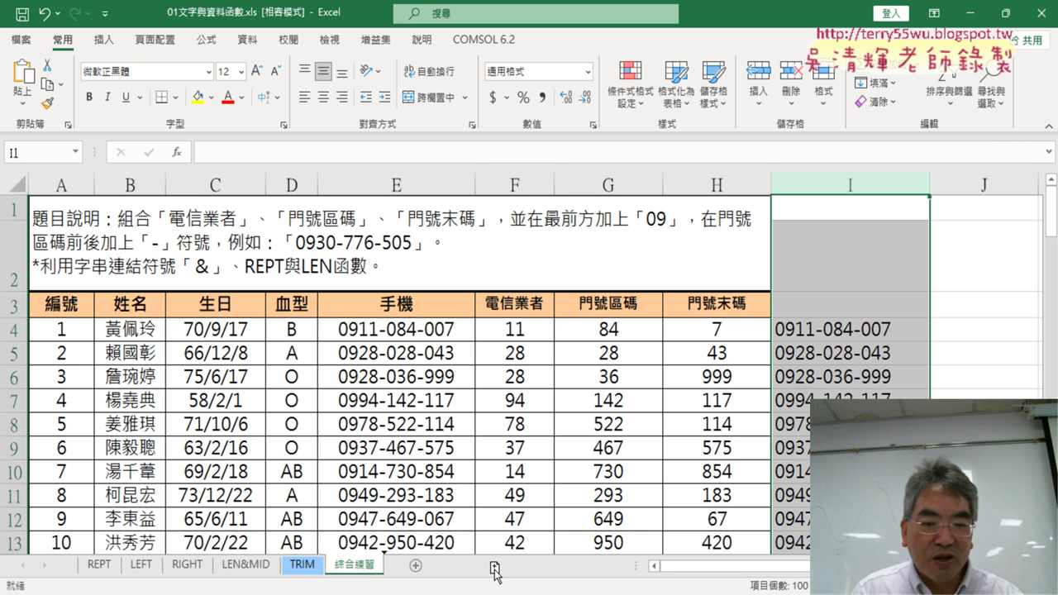
# Copy the 綜合練習 sheet, then delete that first 綜合練習 (2) copy
pyautogui.moveTo(494, 572); pyautogui.dragTo(493, 570)
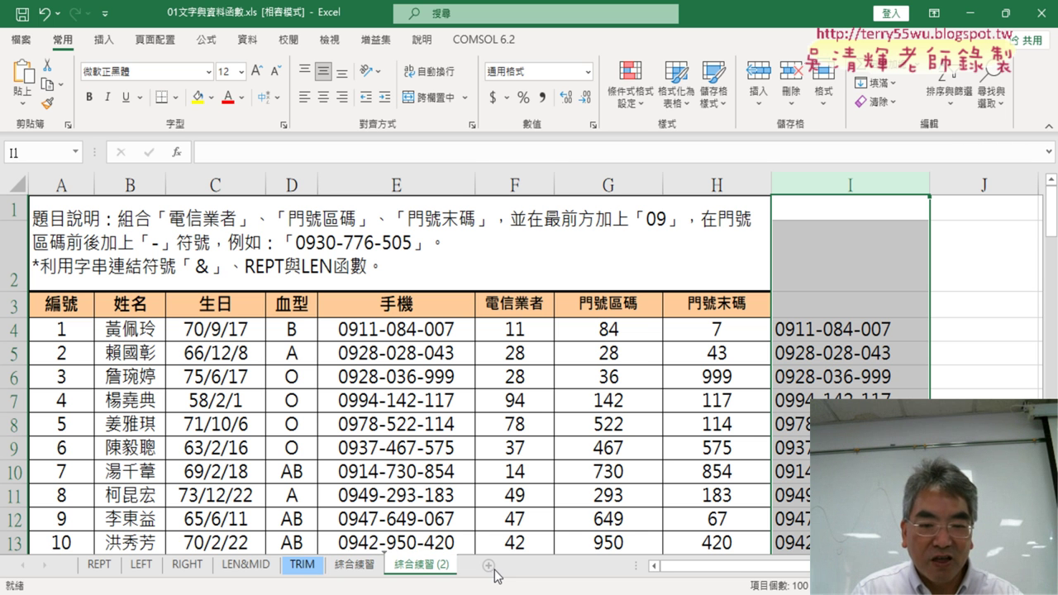
pyautogui.rightClick(439, 572)
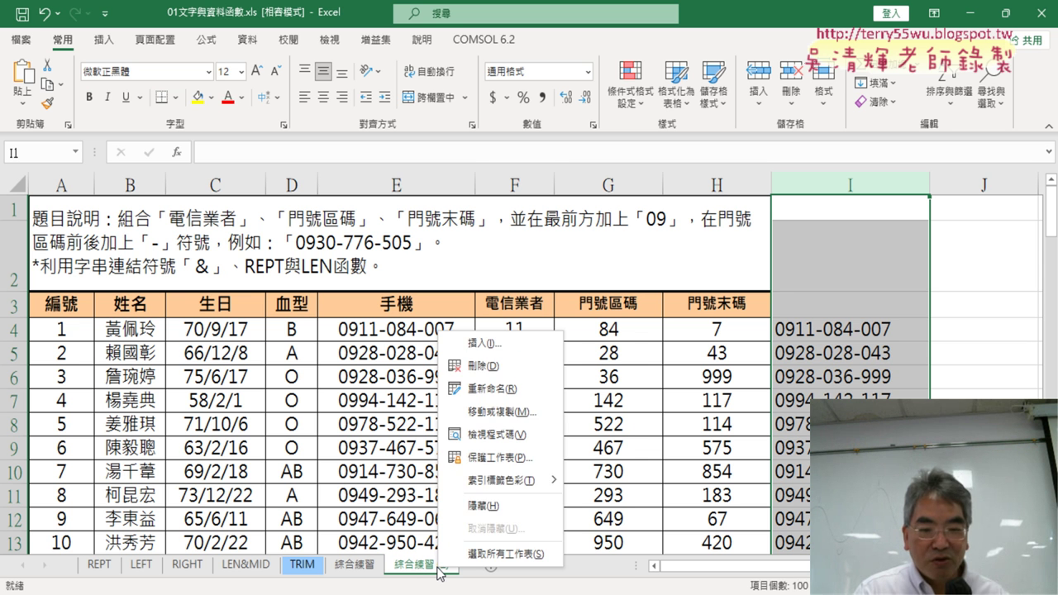
pyautogui.click(479, 366)
pyautogui.click(499, 350)
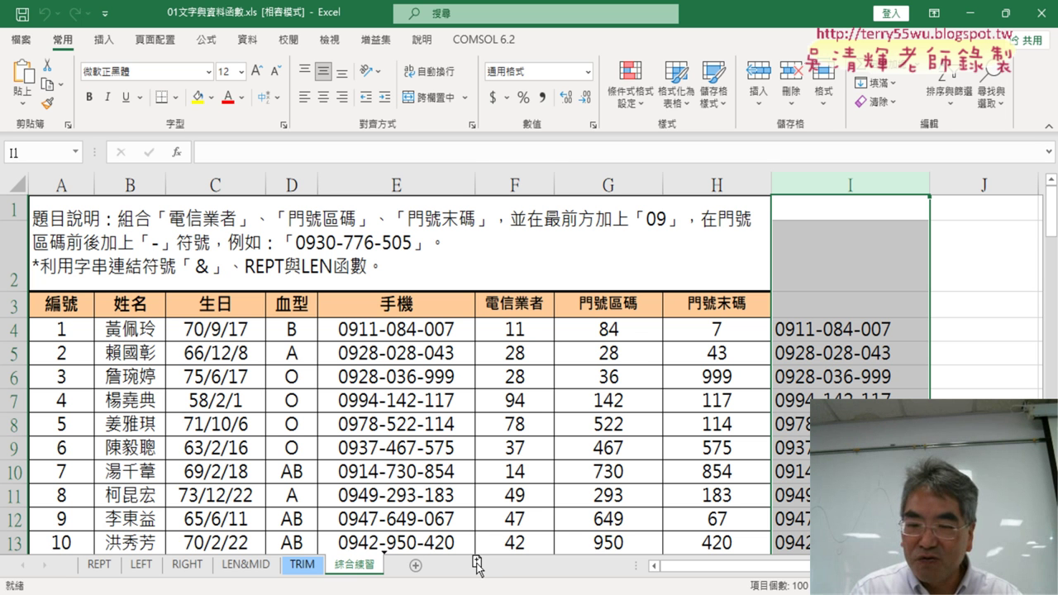
# Copy 綜合練習 again and select E4 on the new 綜合練習 (2) sheet
pyautogui.moveTo(478, 566); pyautogui.dragTo(478, 566)
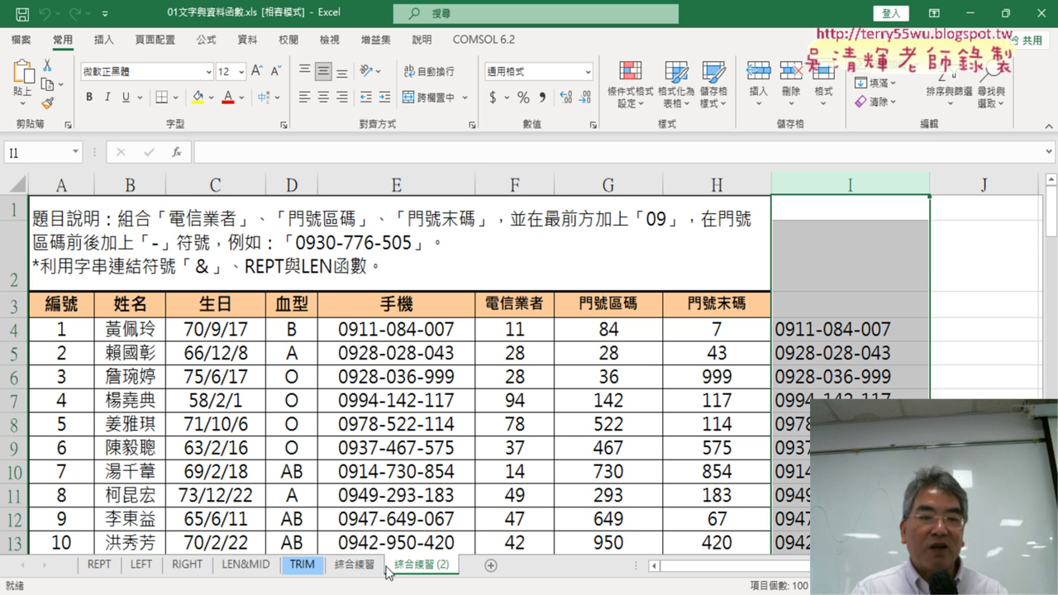
pyautogui.click(354, 570)
pyautogui.click(415, 569)
pyautogui.click(364, 570)
pyautogui.click(420, 570)
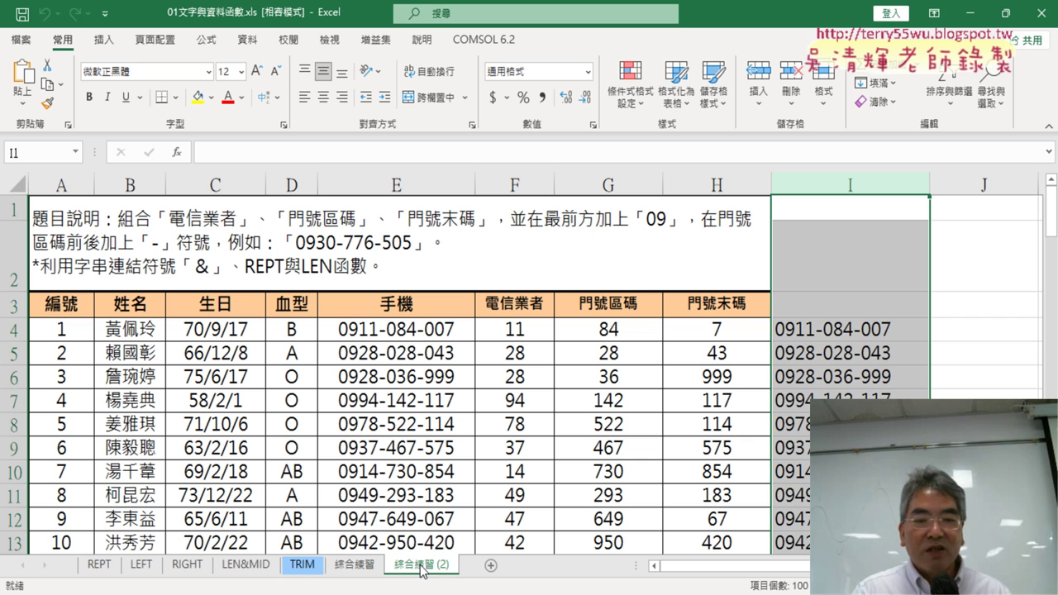
pyautogui.click(440, 329)
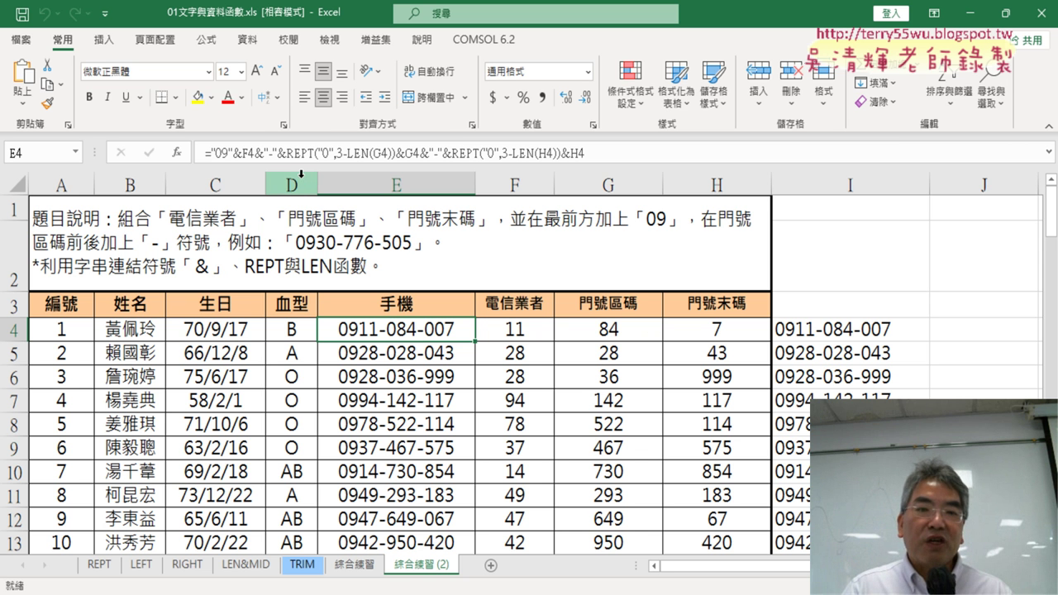
# Delete the REPT/LEN padding from E4's formula, leaving ="09"&F4&"-"&
pyautogui.moveTo(286, 153); pyautogui.dragTo(644, 155)
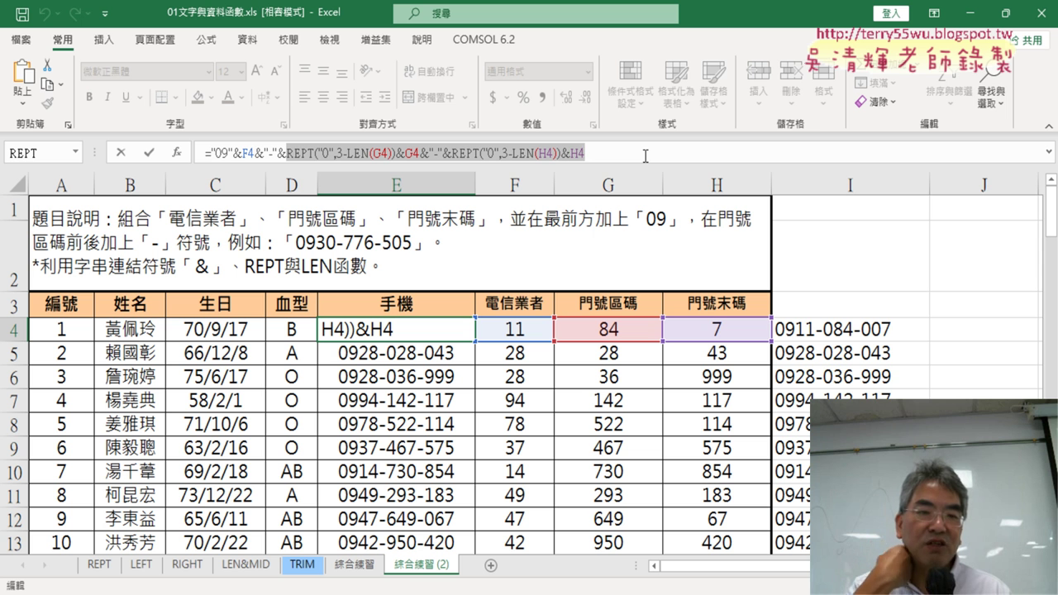
pyautogui.click(286, 152)
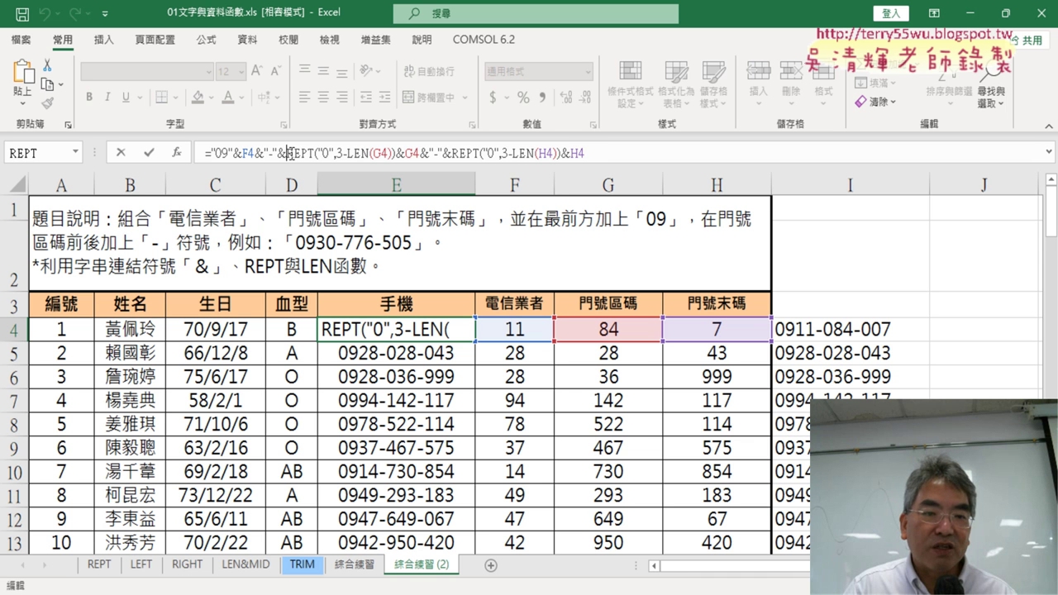
pyautogui.moveTo(287, 152); pyautogui.dragTo(627, 149)
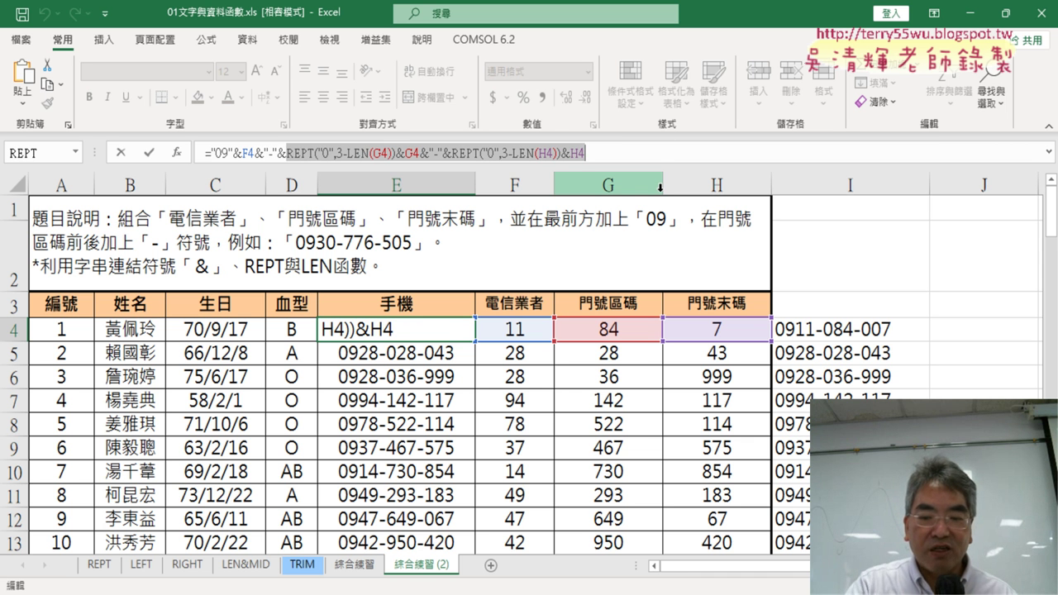
pyautogui.press('Delete')
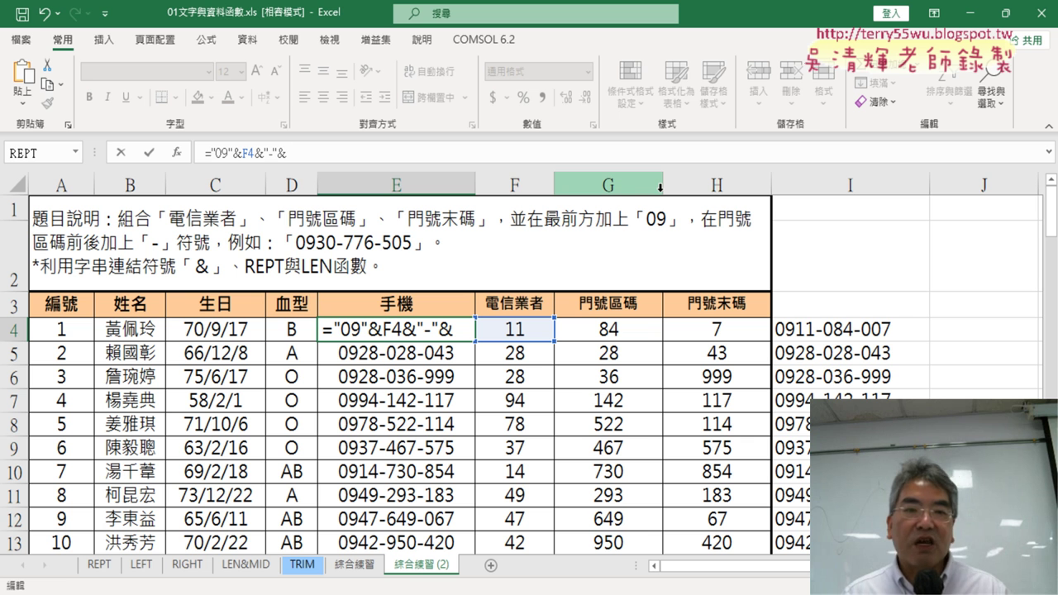
pyautogui.write('te')
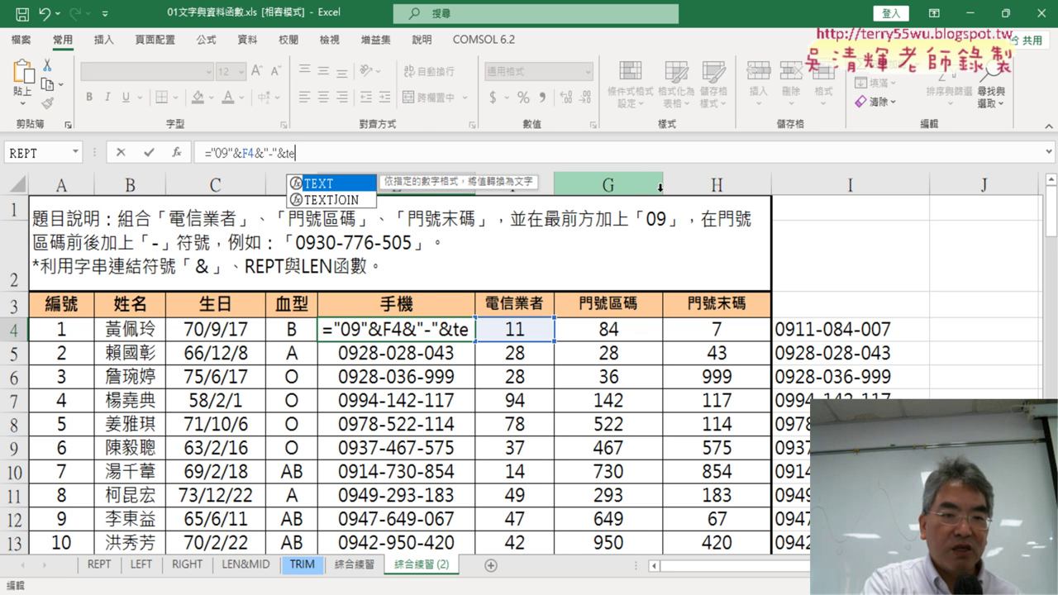
pyautogui.write('xt')
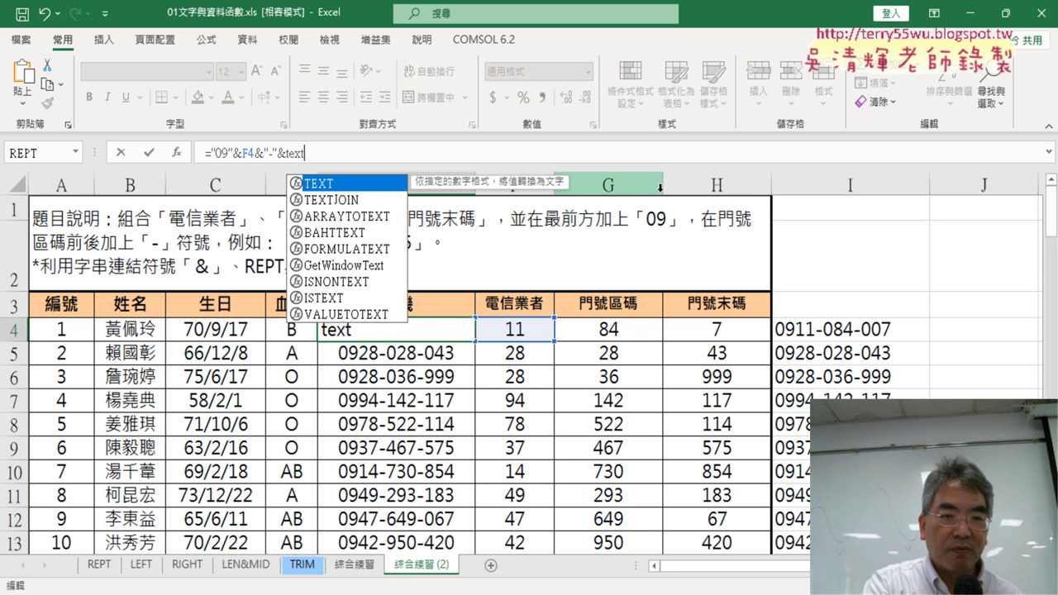
pyautogui.press('BackSpace')
pyautogui.press('BackSpace')
pyautogui.press('BackSpace')
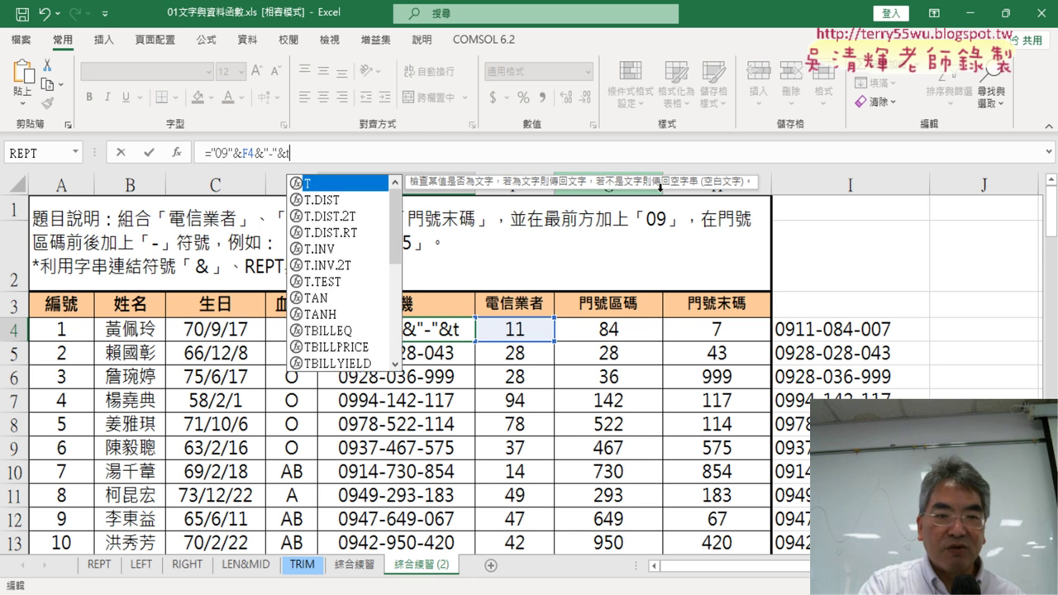
pyautogui.press('BackSpace')
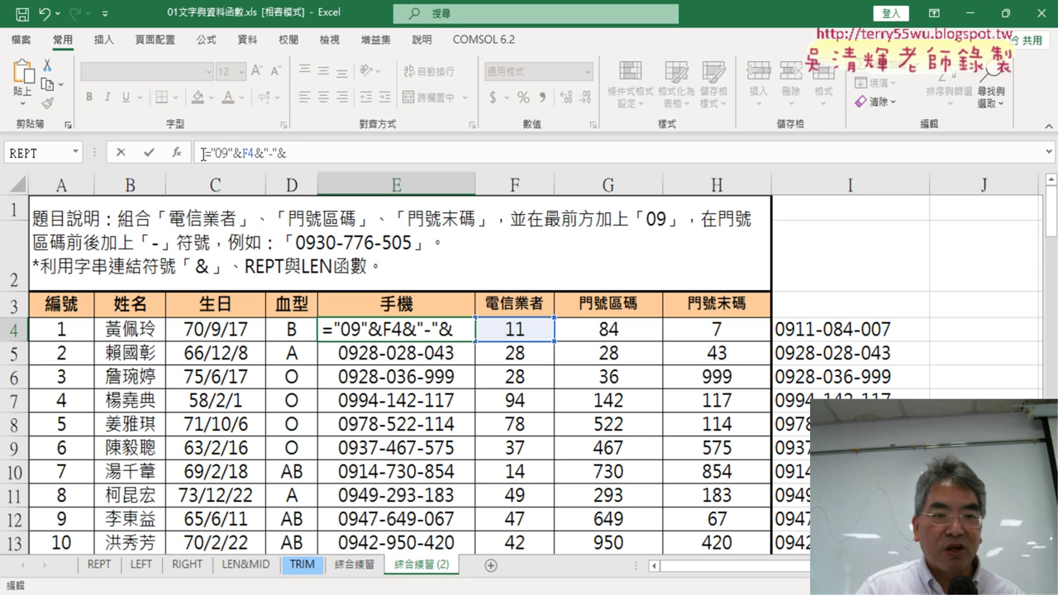
pyautogui.click(176, 153)
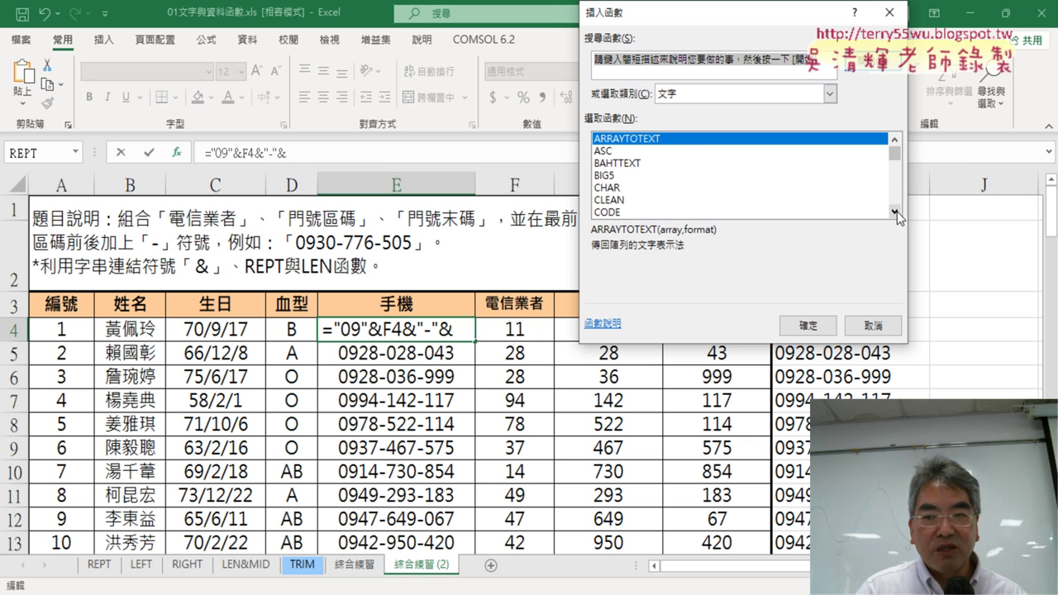
# Insert TEXT(G4,"000") into E4's formula through the Text function arguments
pyautogui.moveTo(897, 212); pyautogui.dragTo(897, 211)
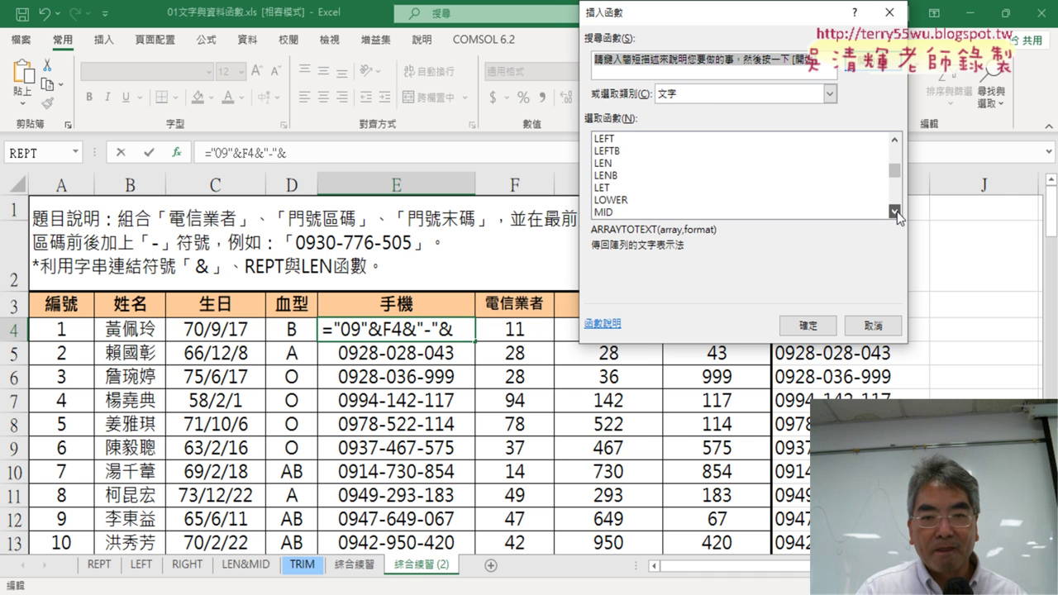
pyautogui.moveTo(897, 212); pyautogui.dragTo(897, 212)
pyautogui.click(607, 164)
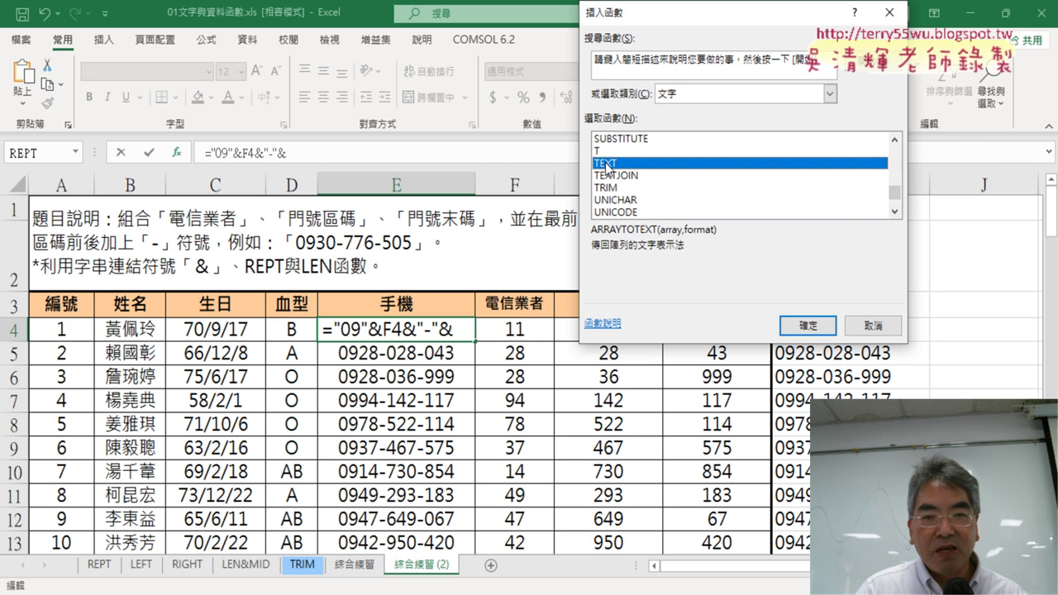
pyautogui.click(807, 325)
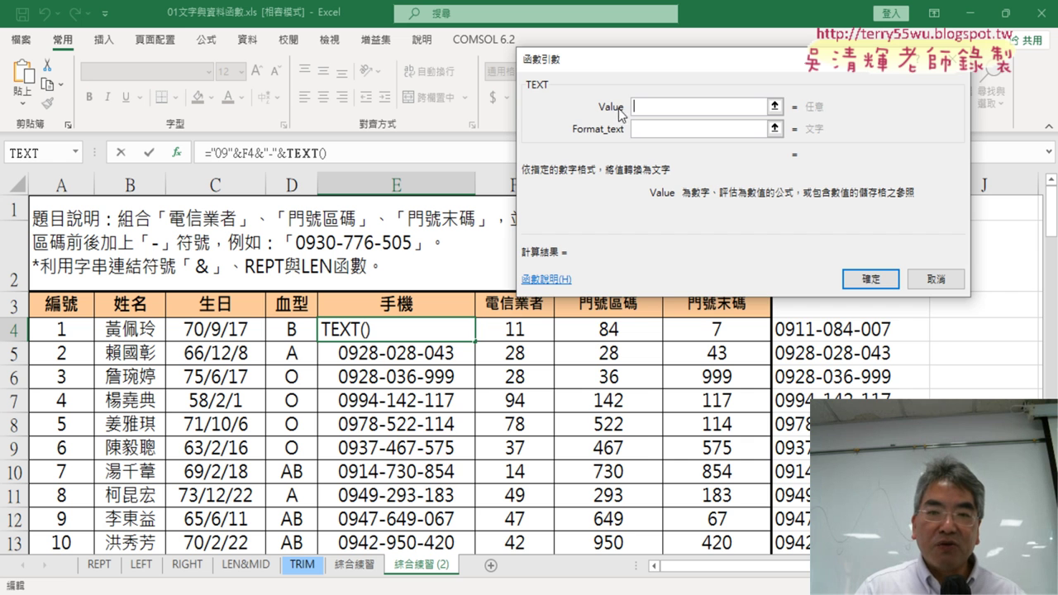
pyautogui.moveTo(686, 63); pyautogui.dragTo(480, 364)
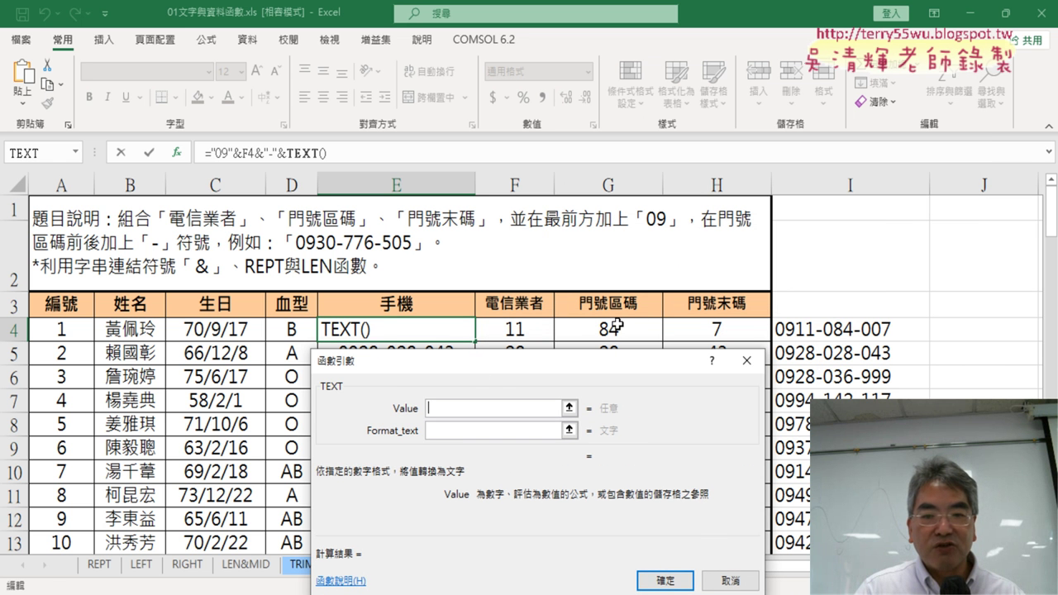
pyautogui.click(624, 330)
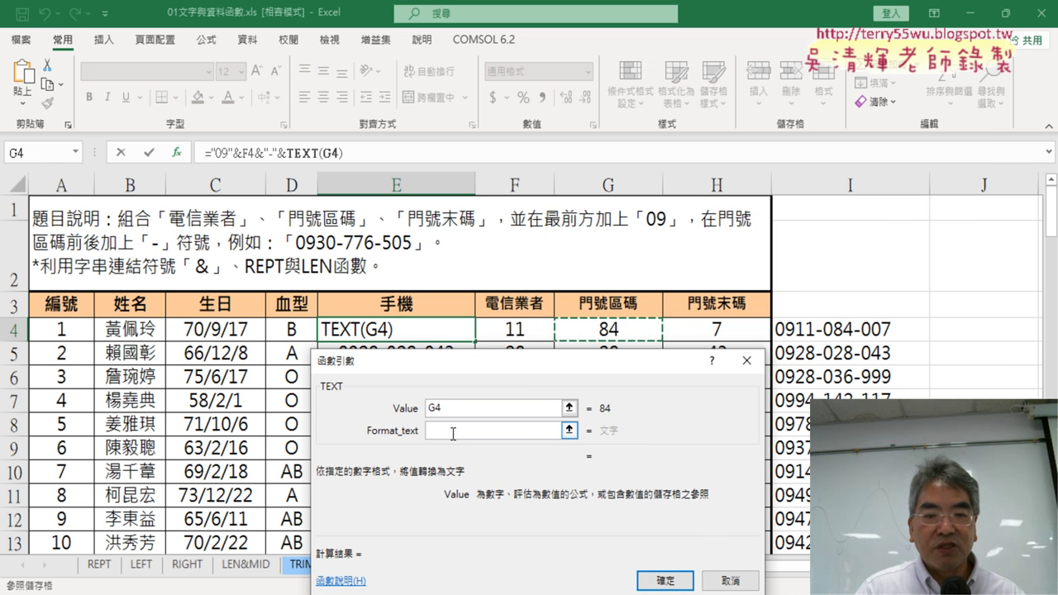
pyautogui.click(400, 435)
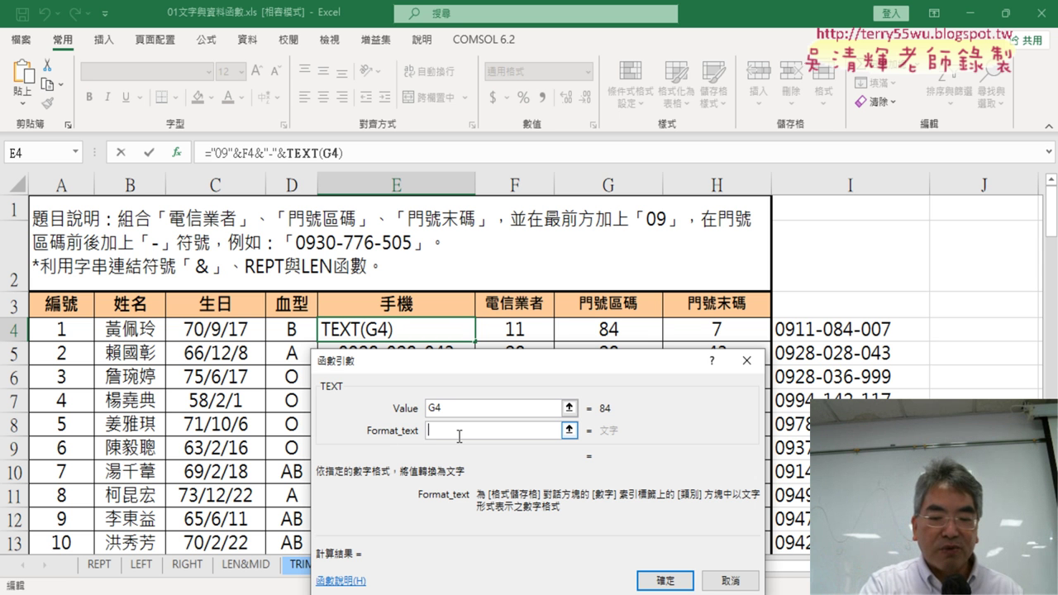
pyautogui.write('"0')
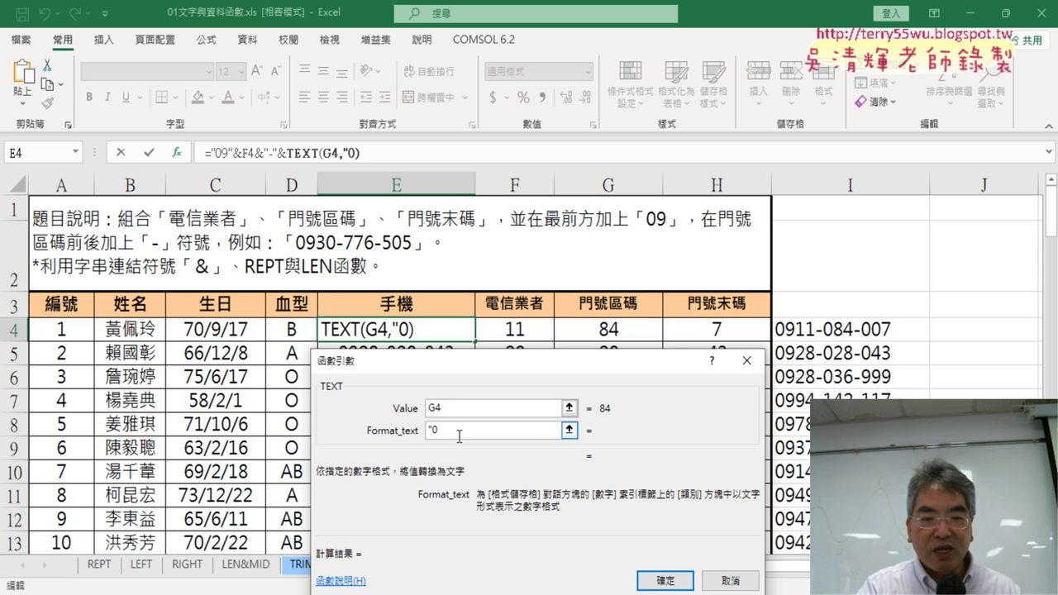
pyautogui.write('00')
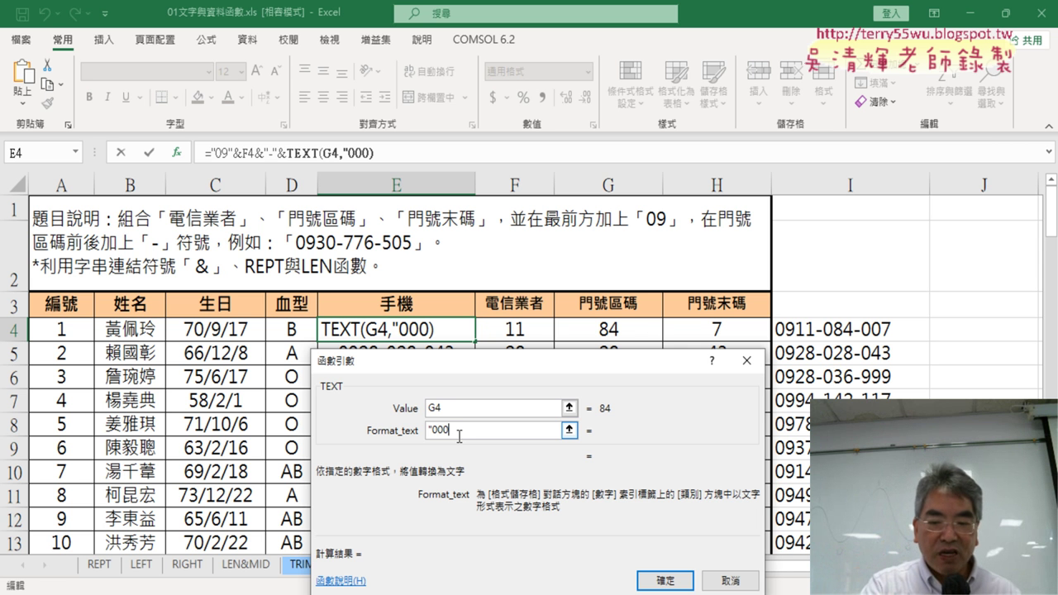
pyautogui.write('"')
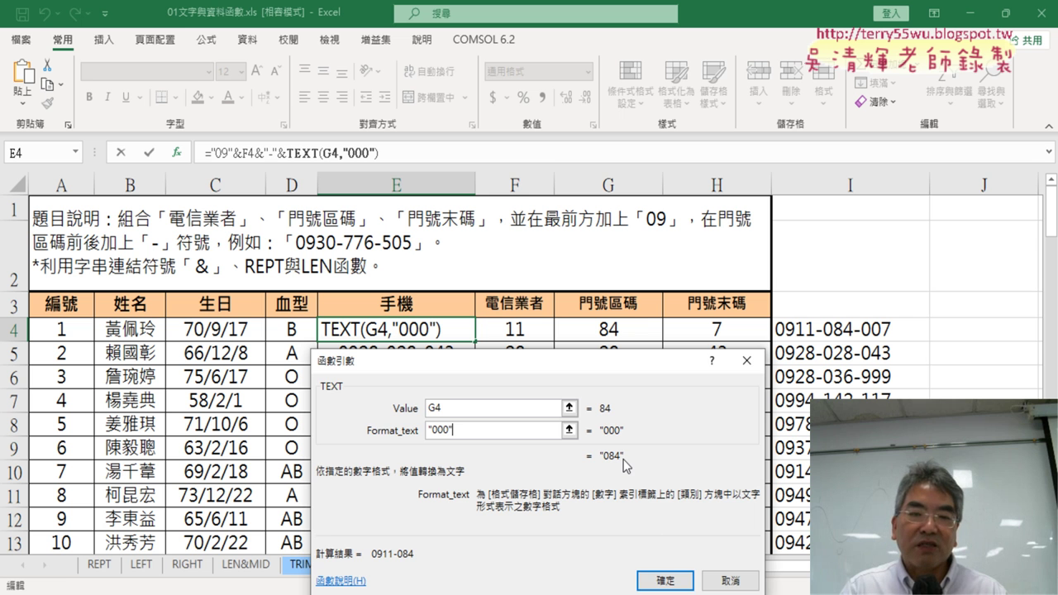
pyautogui.click(676, 583)
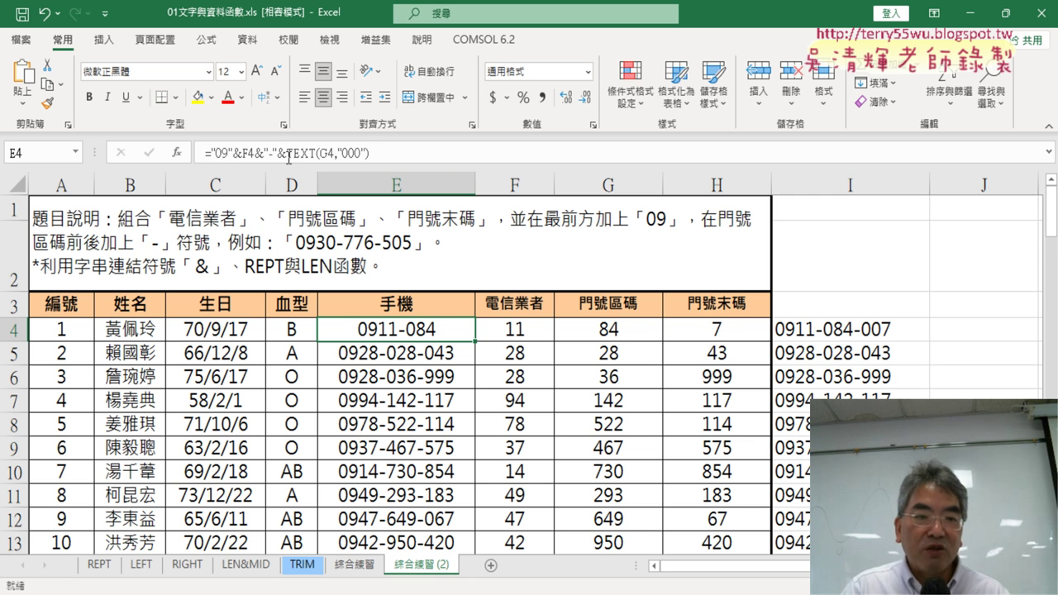
# Append &"-"&TEXT(H4,"000"), commit, and fill the formula down to row 13
pyautogui.moveTo(255, 152)
pyautogui.mouseDown()
pyautogui.moveTo(394, 150)
pyautogui.moveTo(319, 153)
pyautogui.mouseUp()
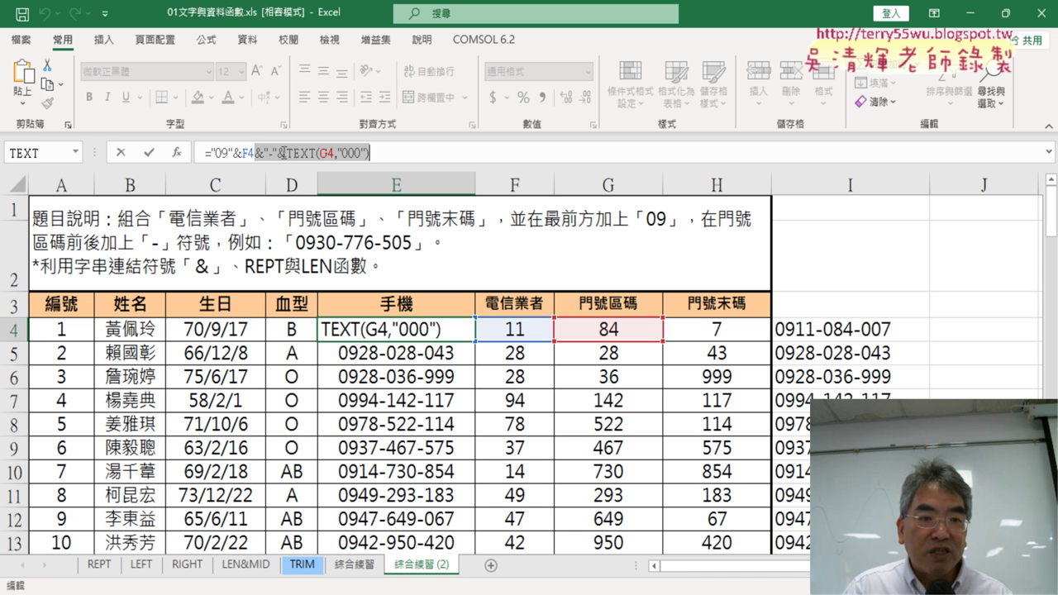
pyautogui.rightClick(357, 156)
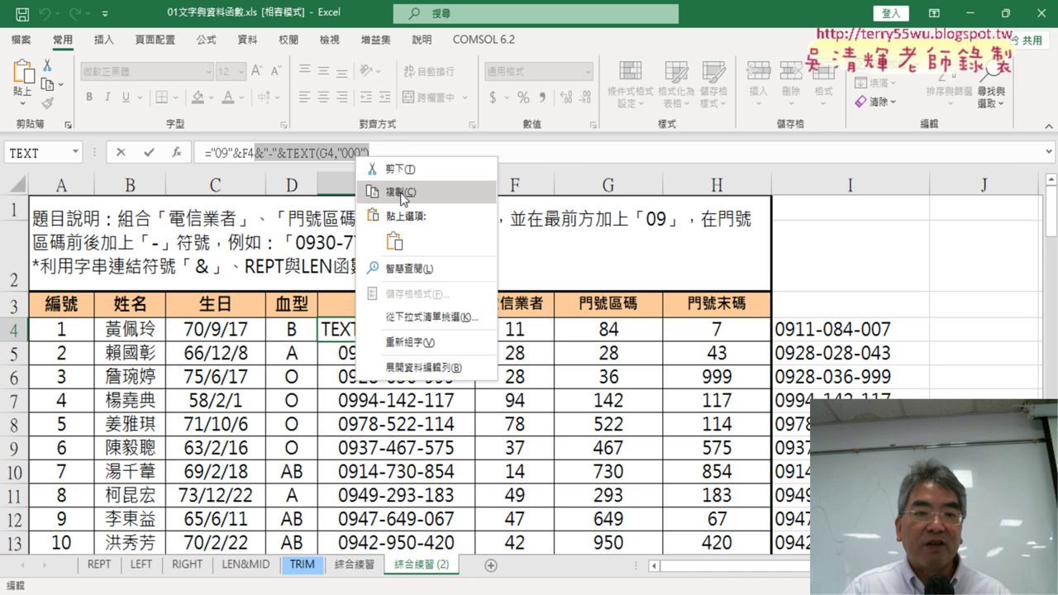
pyautogui.click(402, 192)
pyautogui.click(405, 154)
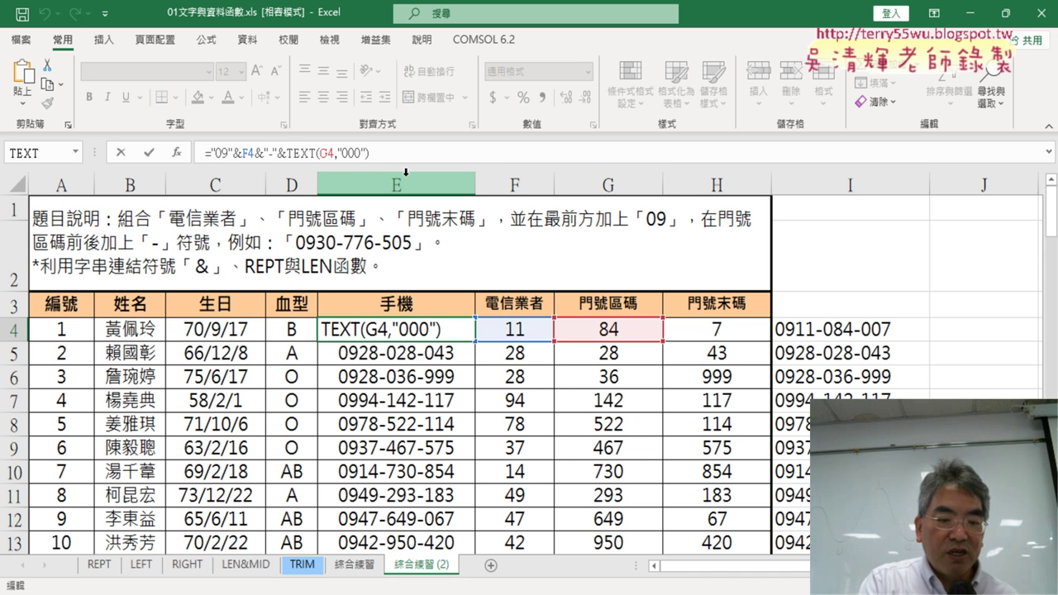
pyautogui.write('&"-"&')
pyautogui.hotkey('ctrl', 'v')
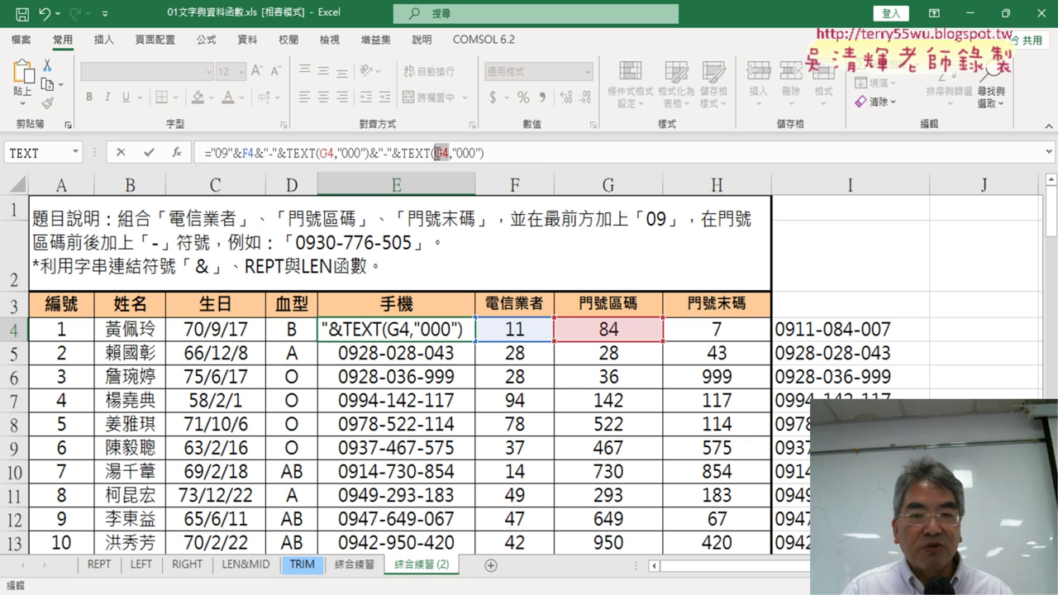
pyautogui.moveTo(438, 153); pyautogui.dragTo(449, 153)
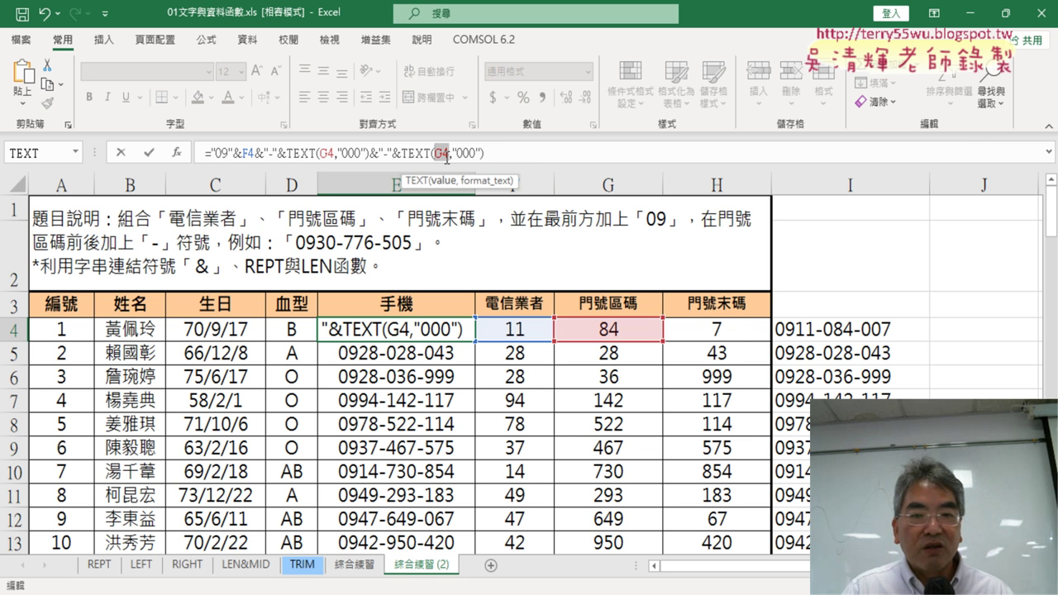
pyautogui.click(738, 332)
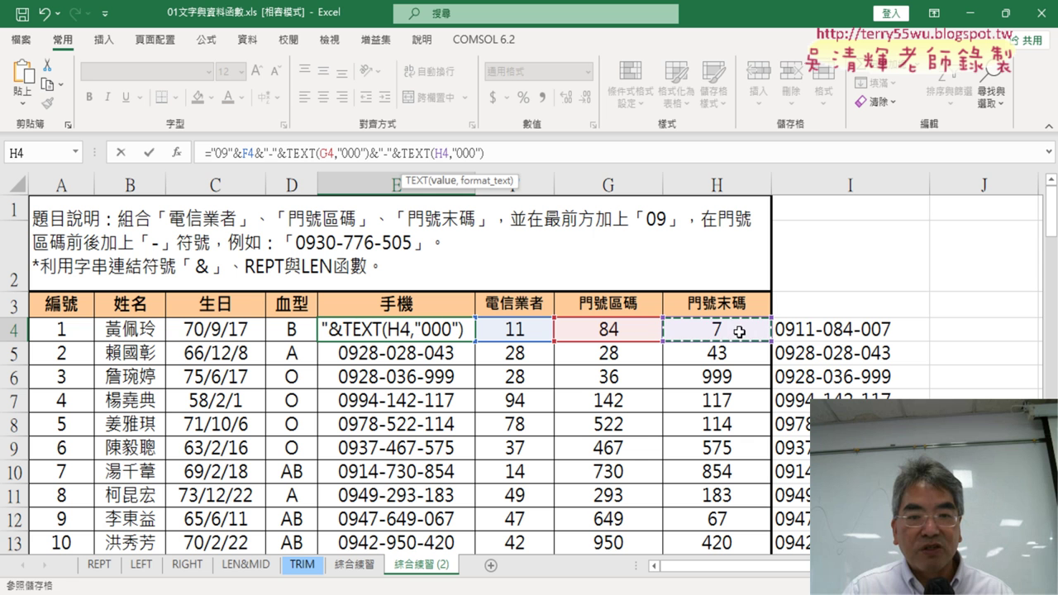
pyautogui.click(149, 153)
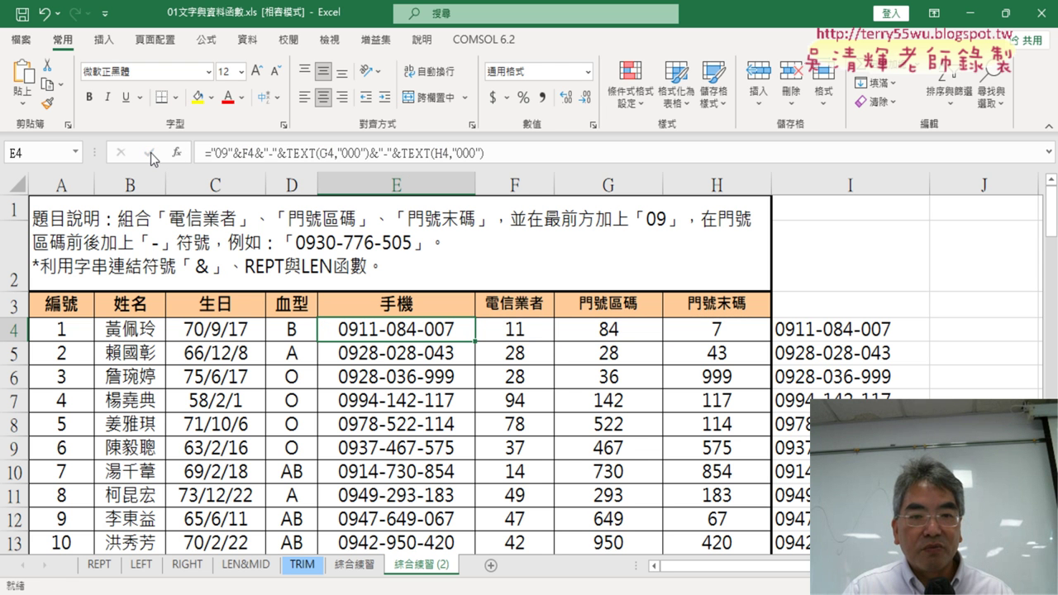
pyautogui.doubleClick(476, 340)
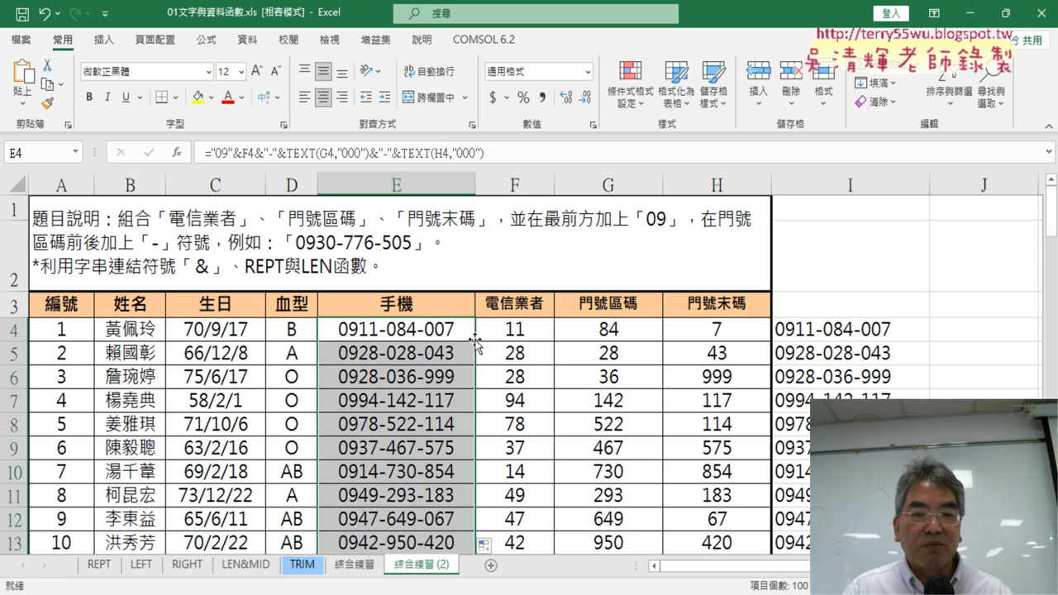
pyautogui.click(397, 333)
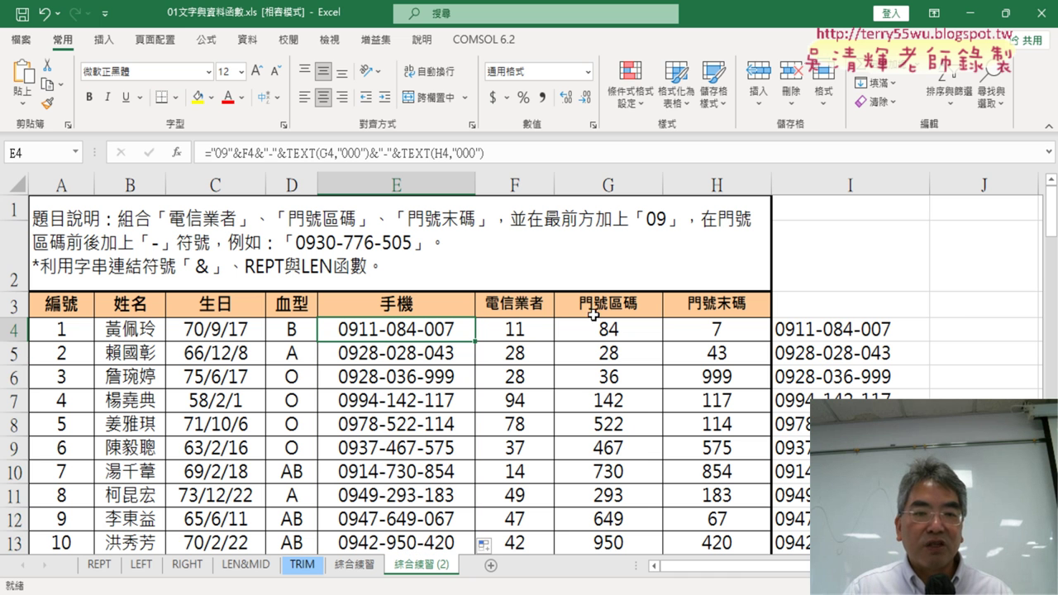
pyautogui.click(834, 182)
# Delete column I with the sample phone numbers and return to cell E4
pyautogui.rightClick(835, 182)
pyautogui.click(900, 235)
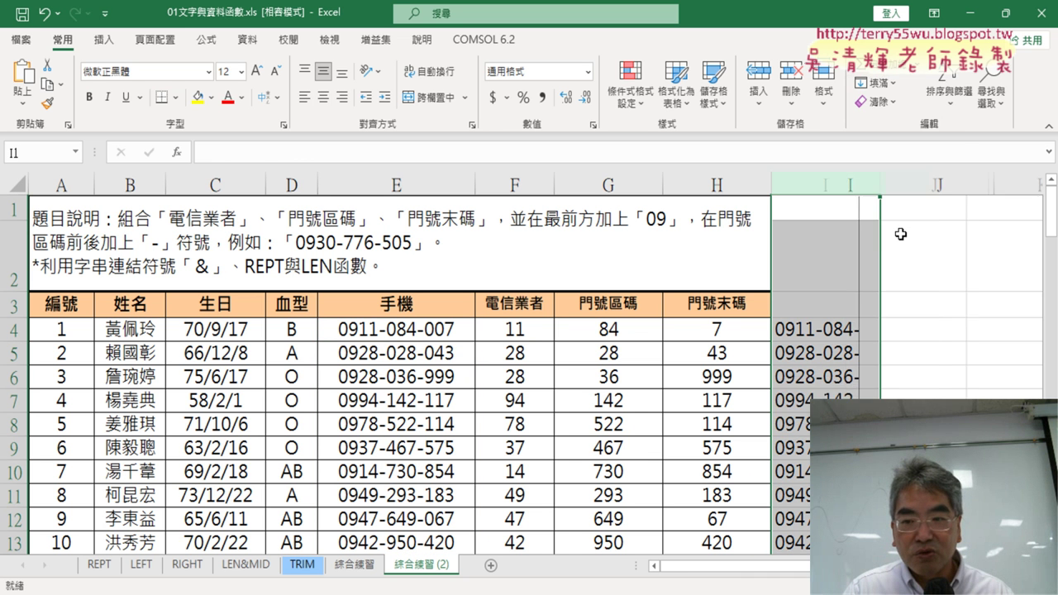
pyautogui.click(411, 329)
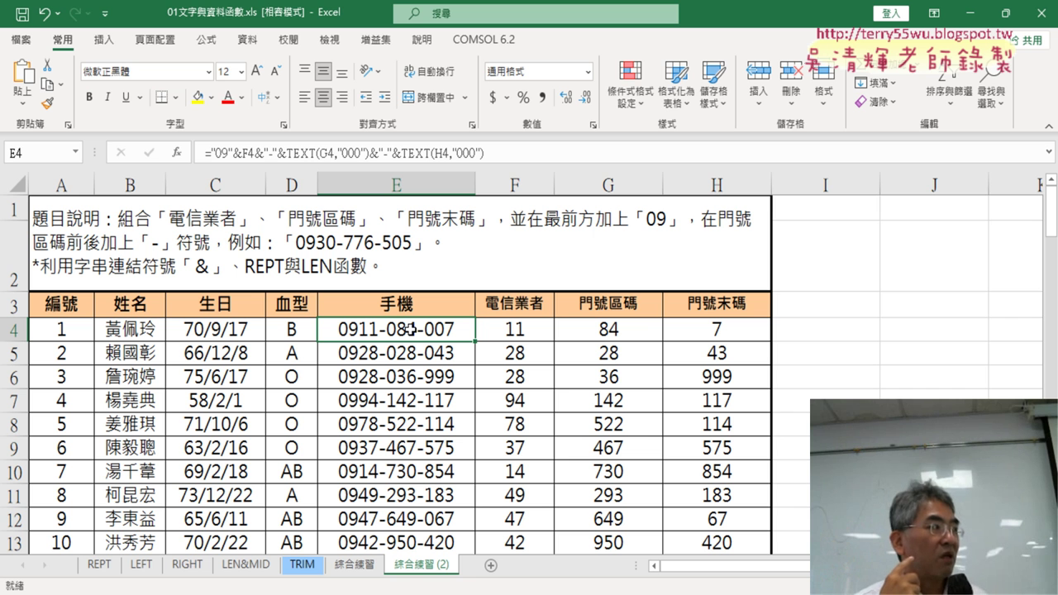
# Compare the 綜合練習 and REPT sheets, ending on the 綜合練習 (2) sheet
pyautogui.click(344, 569)
pyautogui.click(410, 568)
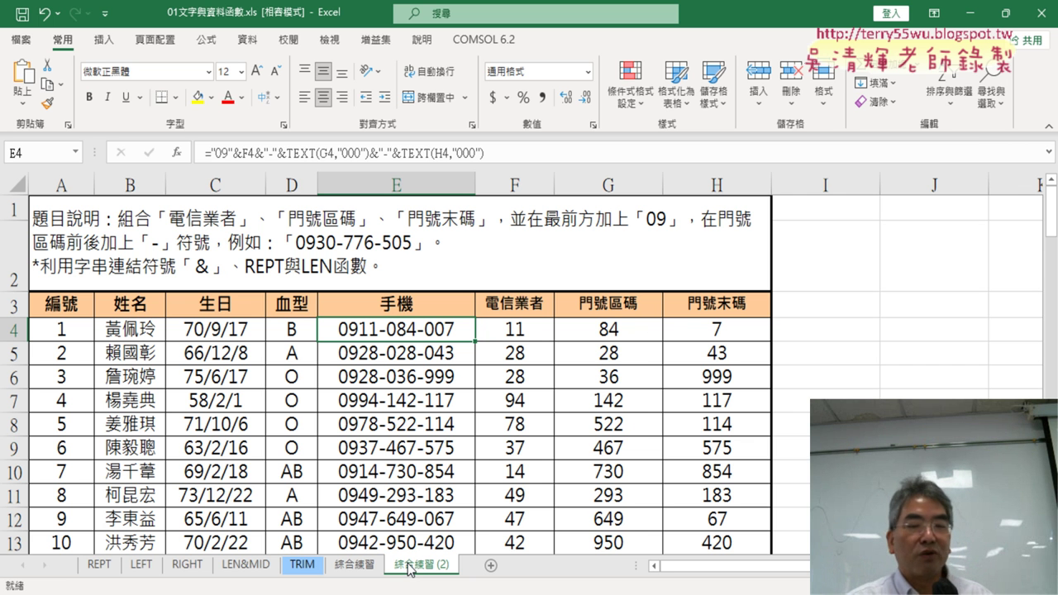
pyautogui.click(346, 567)
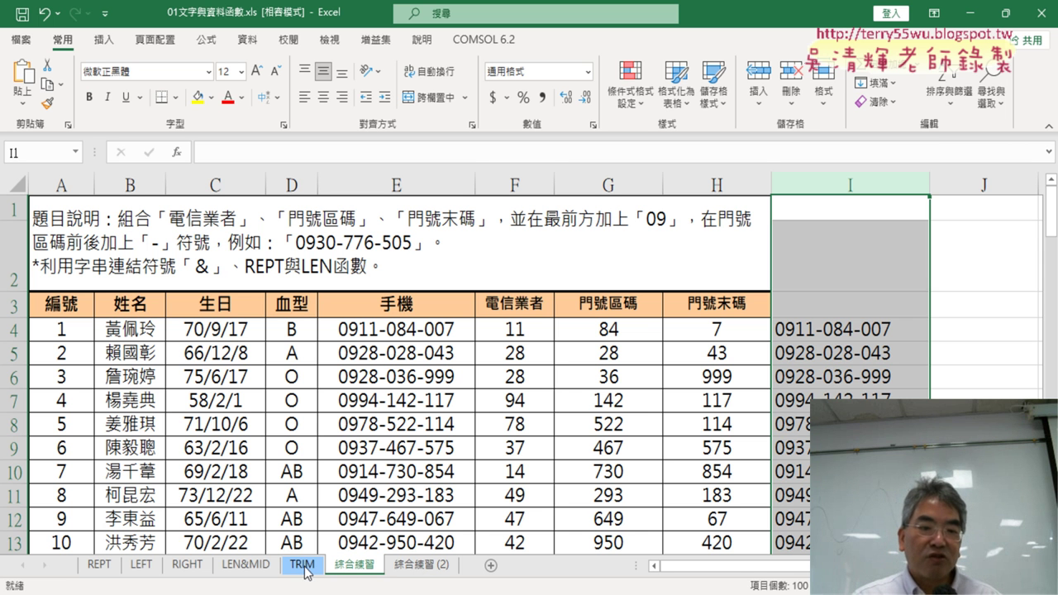
pyautogui.click(100, 570)
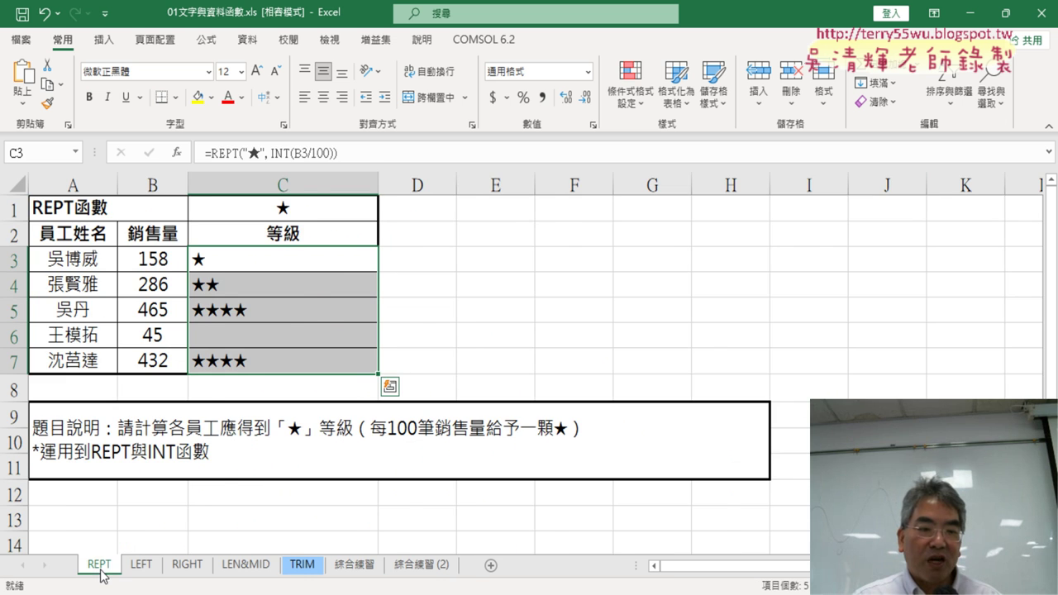
pyautogui.click(435, 570)
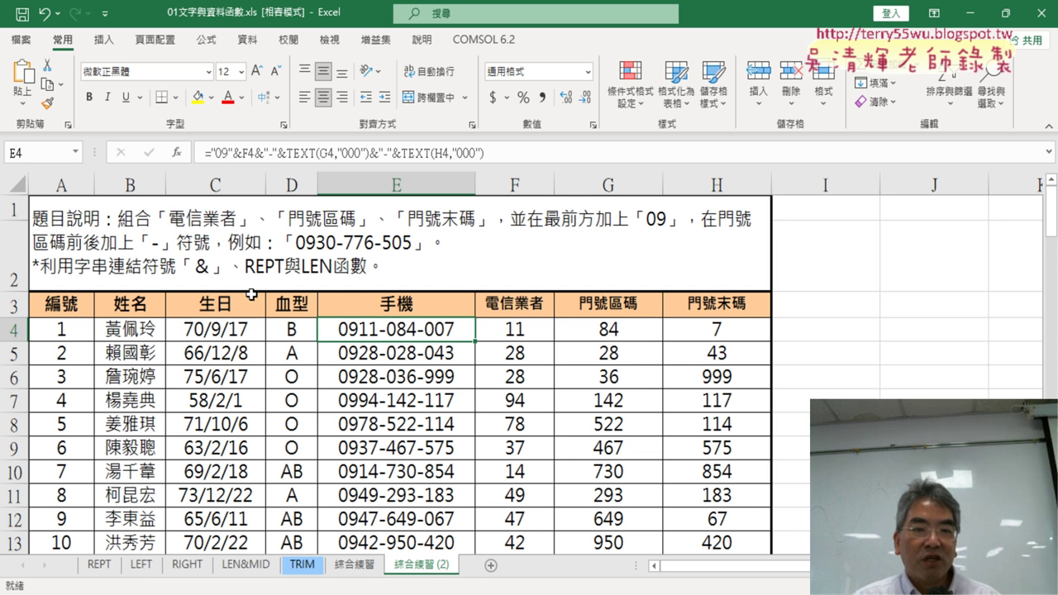
# Save a copy of the workbook as 01文字與資料函數.xlsm with the Excel macro-enabled workbook (*.xlsm) file type
pyautogui.click(22, 39)
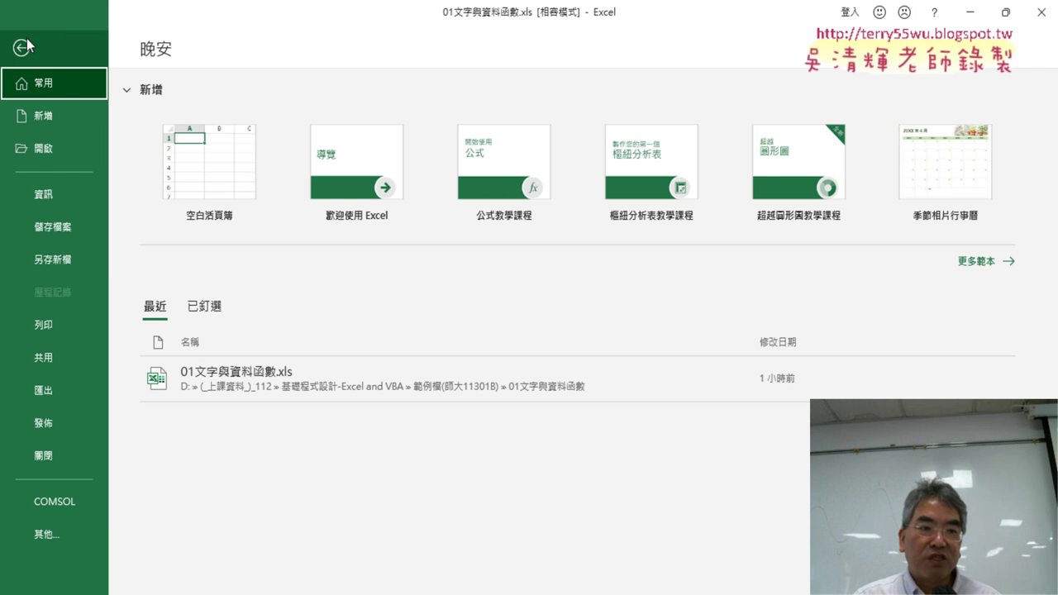
pyautogui.click(68, 262)
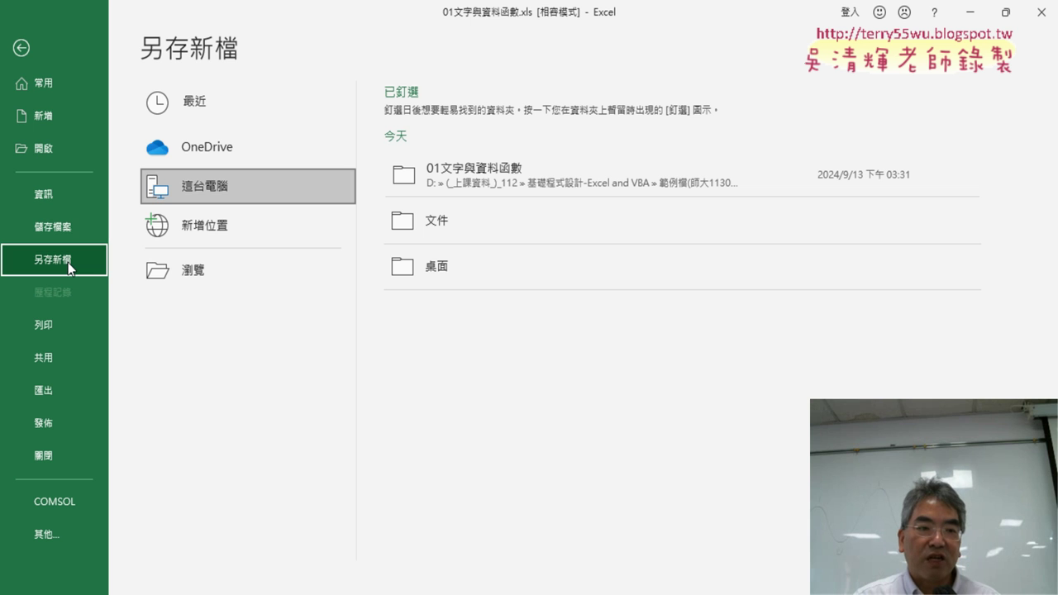
pyautogui.click(241, 278)
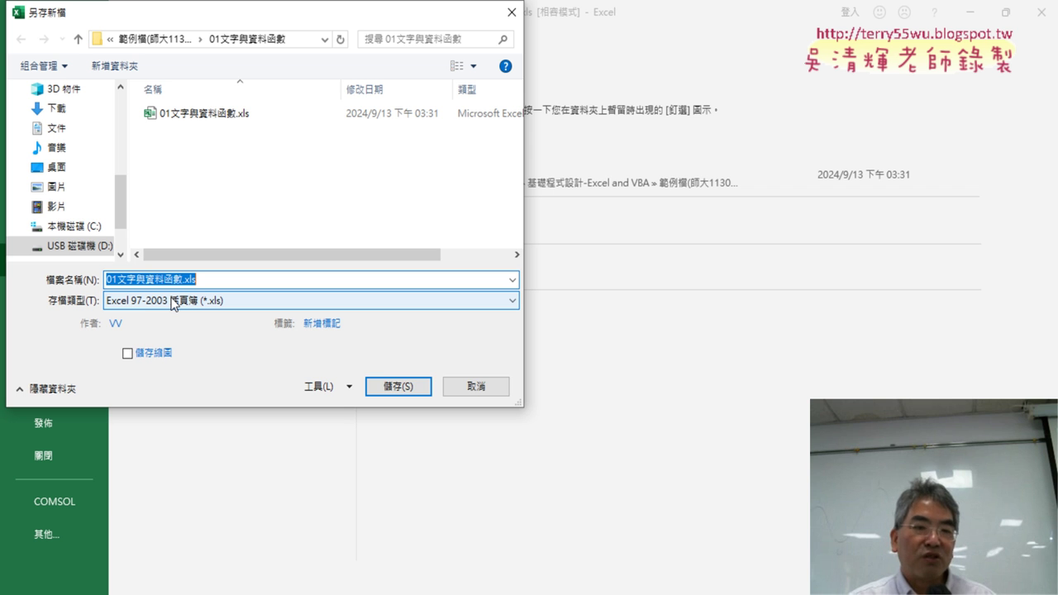
pyautogui.click(176, 300)
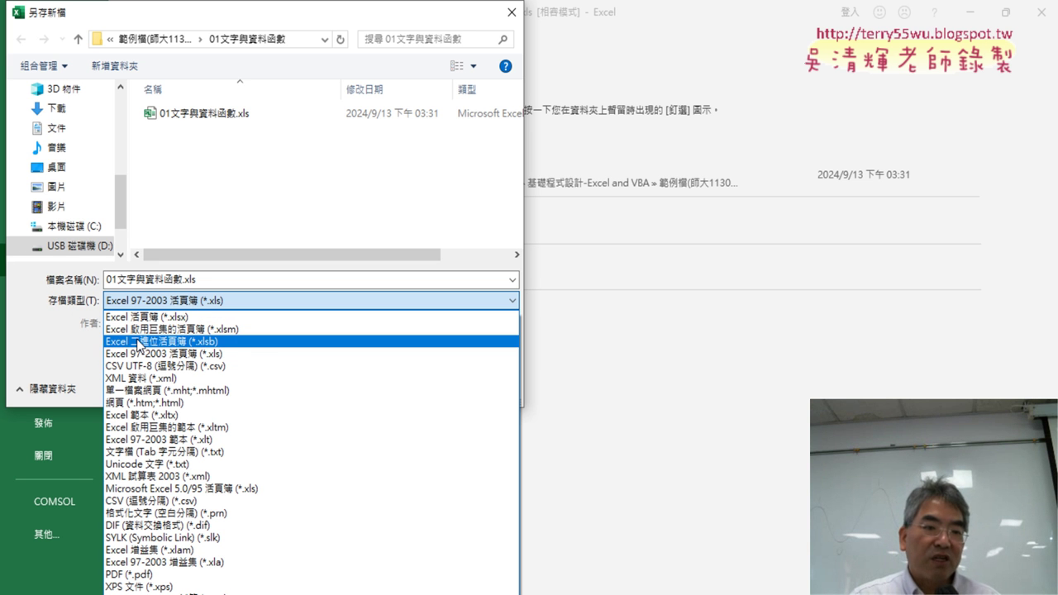
pyautogui.click(188, 317)
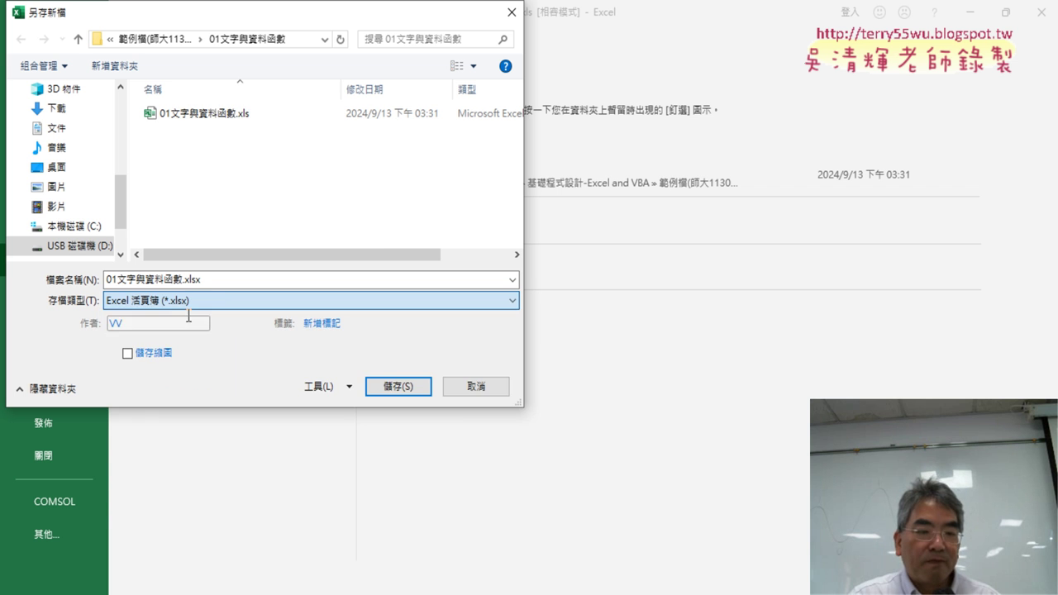
pyautogui.click(252, 301)
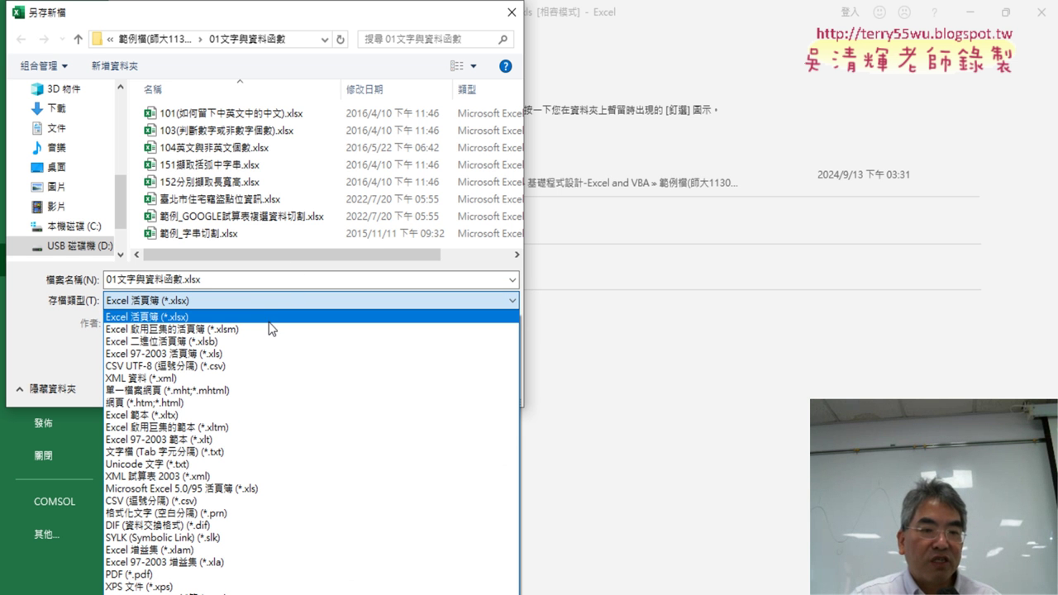
pyautogui.click(274, 330)
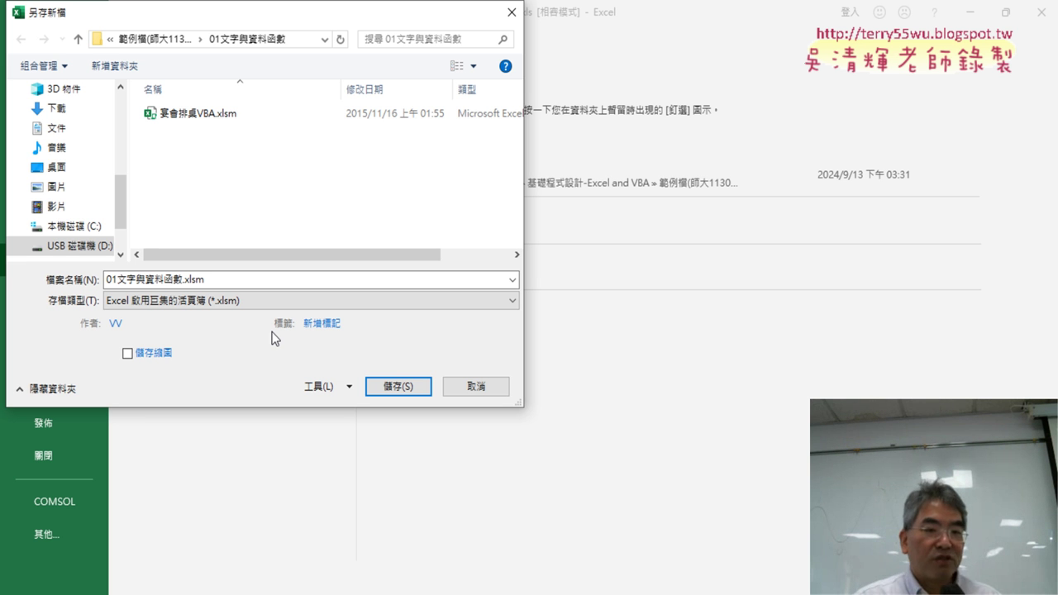
pyautogui.click(237, 304)
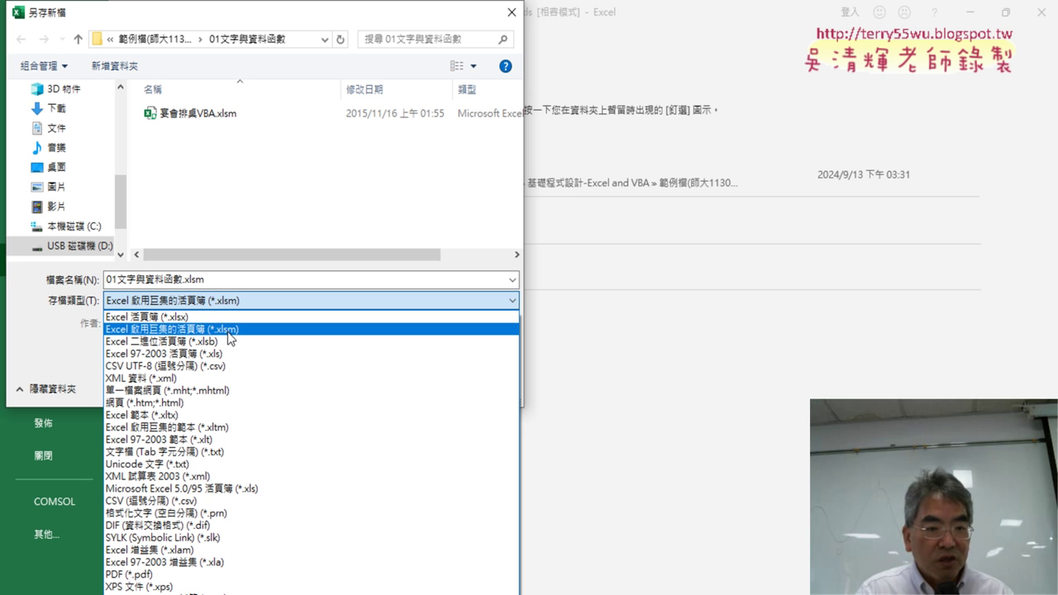
pyautogui.click(229, 330)
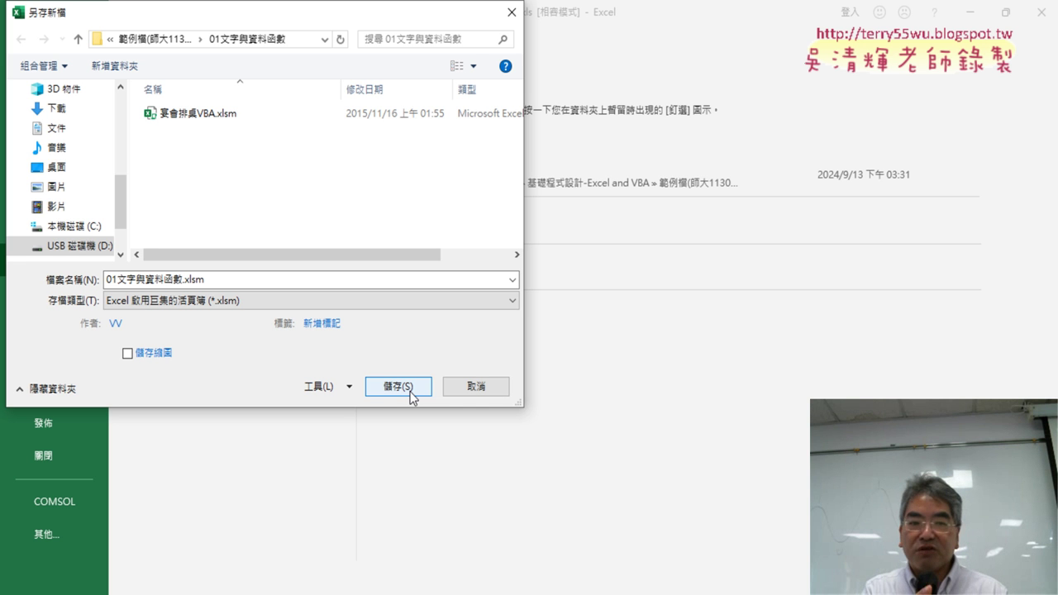
pyautogui.click(392, 395)
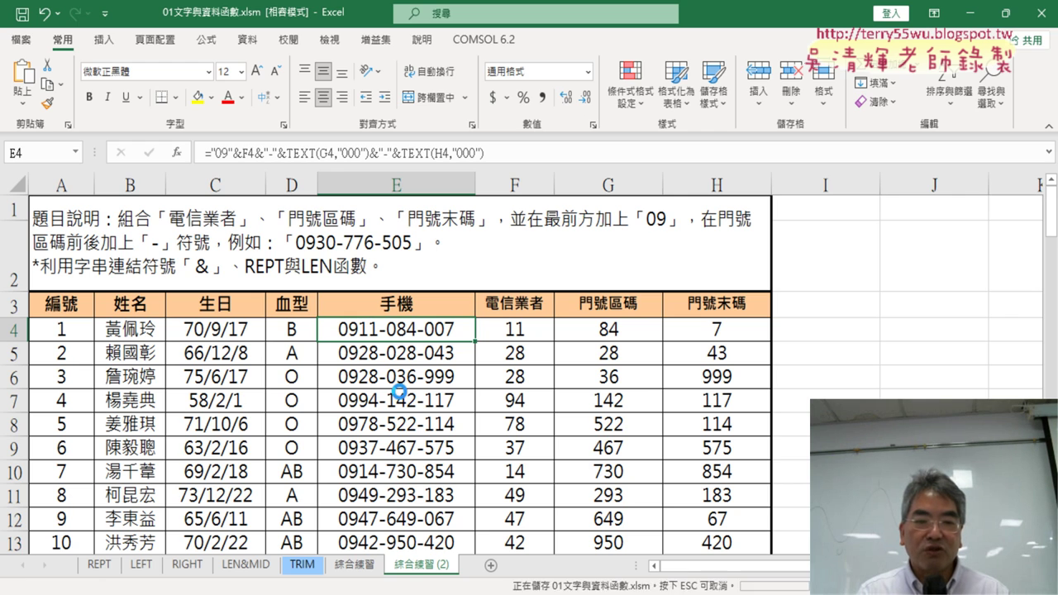
# Confirm in the Save As dialog that the file type is still .xlsm, then cancel without saving
pyautogui.click(22, 39)
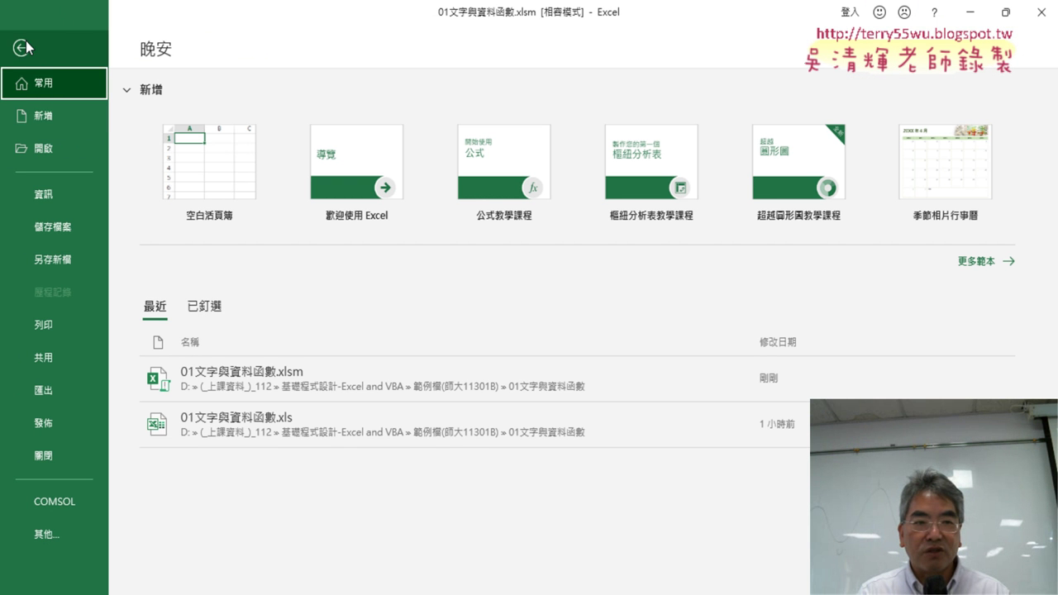
pyautogui.click(61, 267)
pyautogui.click(254, 273)
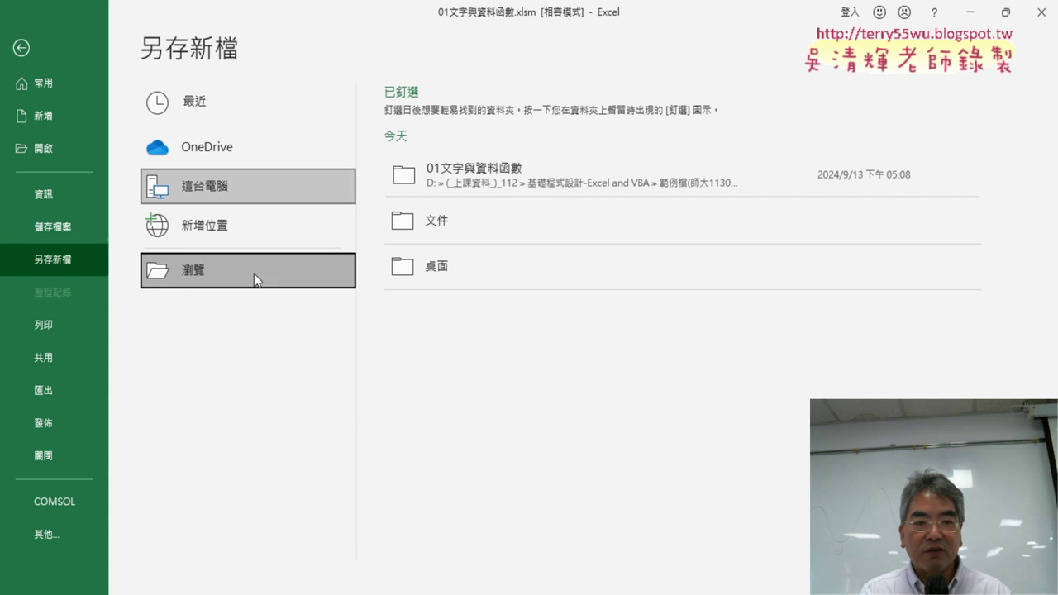
pyautogui.click(239, 301)
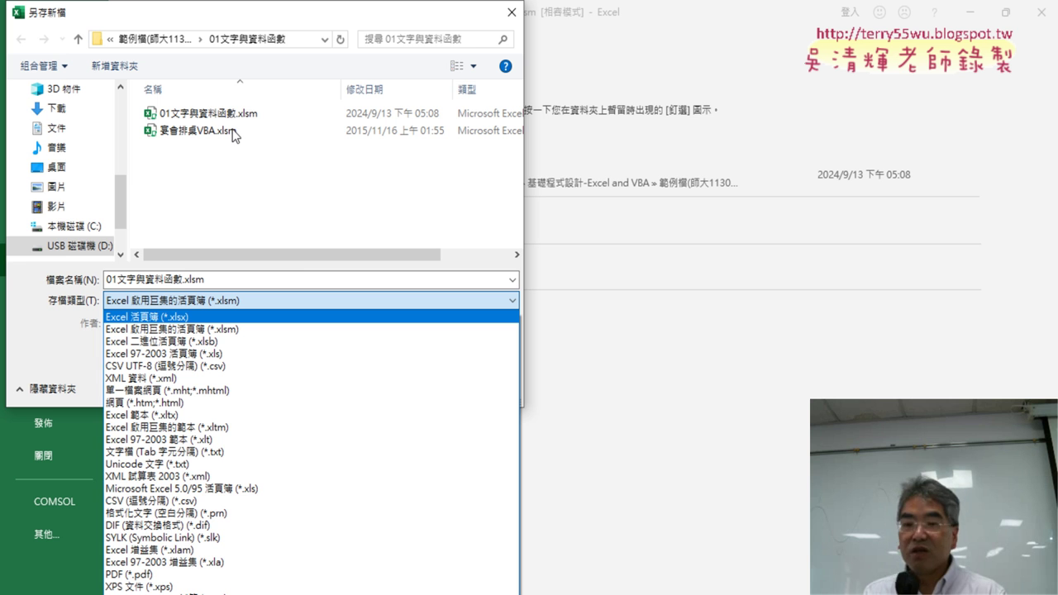
pyautogui.click(416, 204)
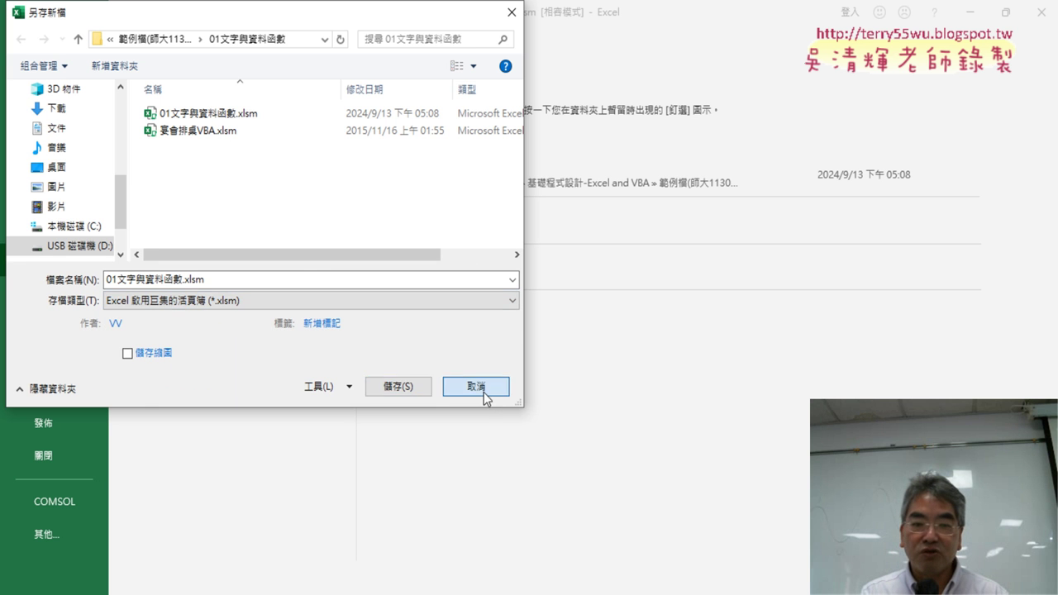
pyautogui.click(484, 386)
# Bring the browser forward and switch to the Moodle announcement page
pyautogui.moveTo(485, 574)
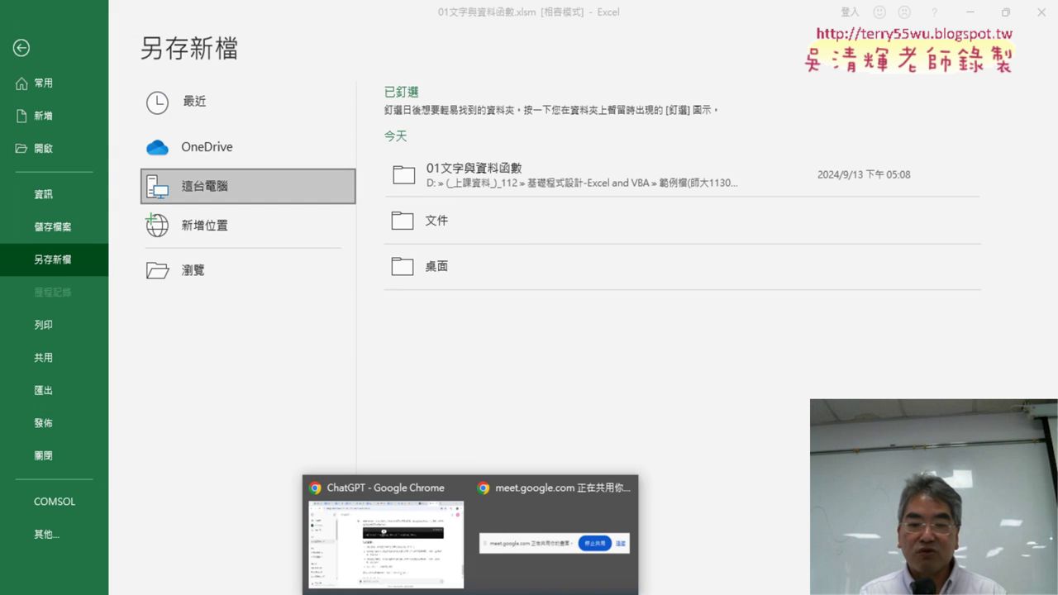
pyautogui.click(404, 572)
pyautogui.click(693, 12)
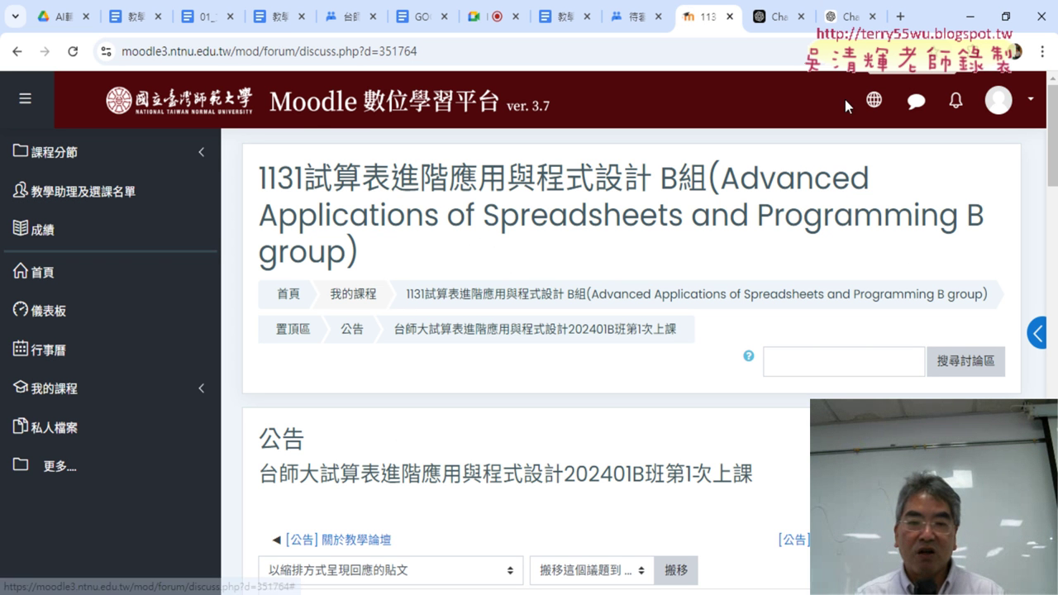
# From Moodle's site home, scroll to 我的課程 and enter the 1131 B組 course to view its weekly sections
pyautogui.click(326, 101)
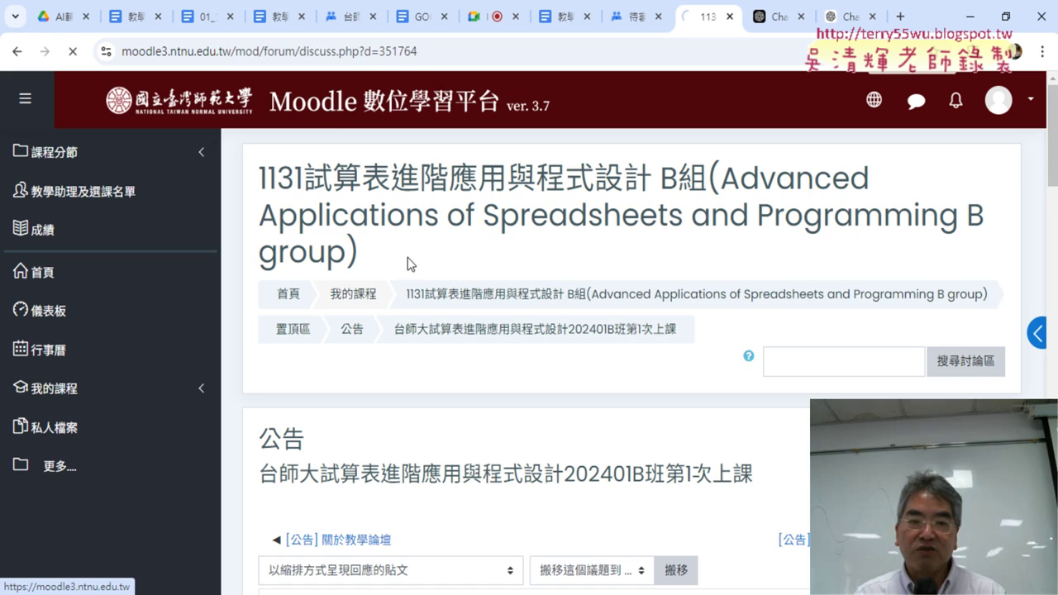
pyautogui.scroll(-1, 409, 259)
pyautogui.scroll(-5, 414, 263)
pyautogui.scroll(-4, 419, 266)
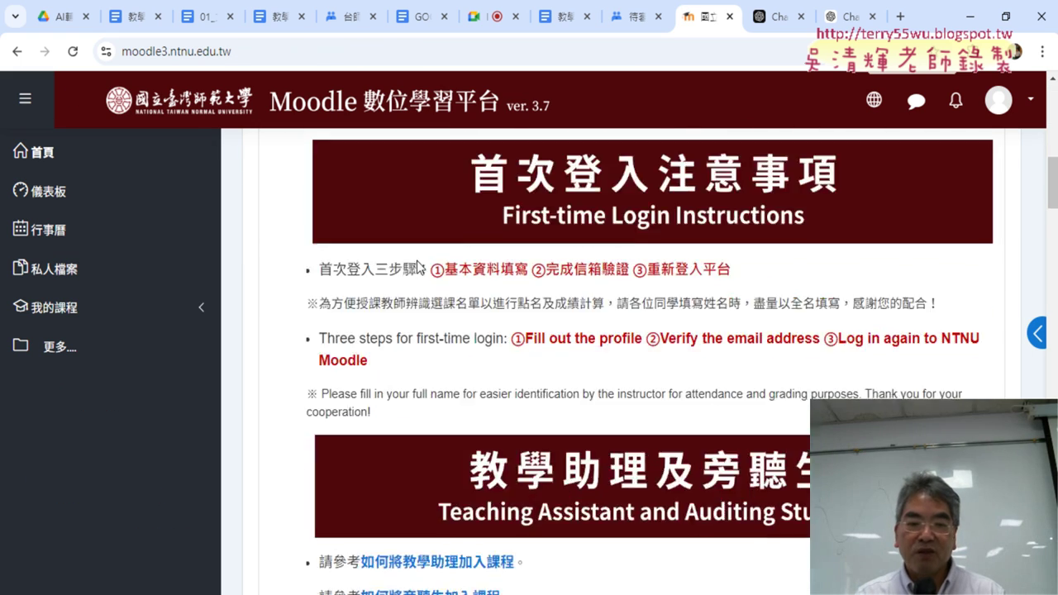
pyautogui.scroll(-5, 417, 265)
pyautogui.scroll(-1, 417, 266)
pyautogui.scroll(-5, 416, 273)
pyautogui.scroll(-2, 413, 281)
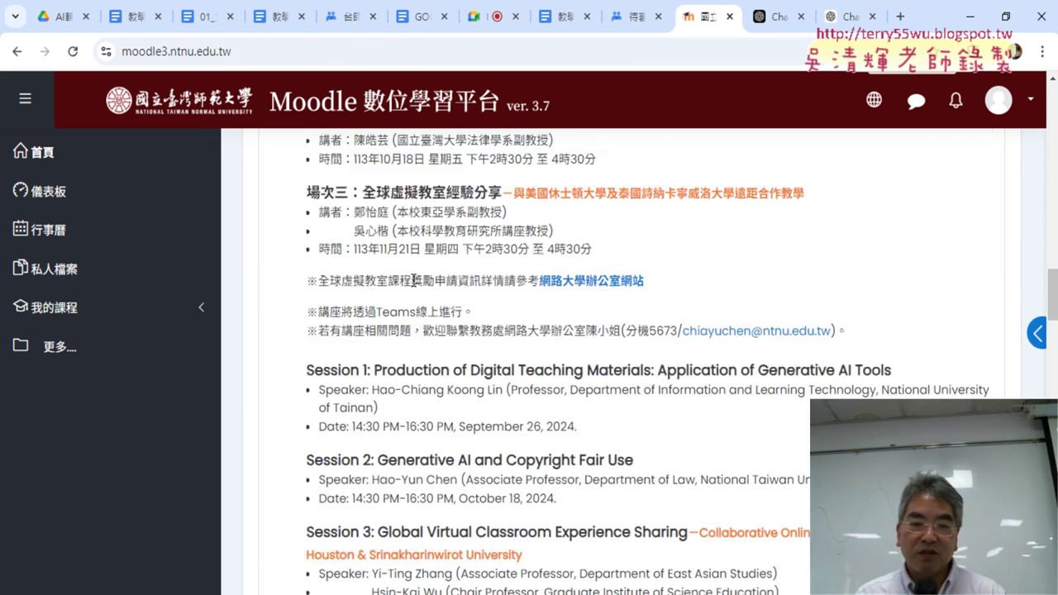
pyautogui.scroll(-3, 413, 281)
pyautogui.scroll(-3, 407, 276)
pyautogui.scroll(-2, 405, 276)
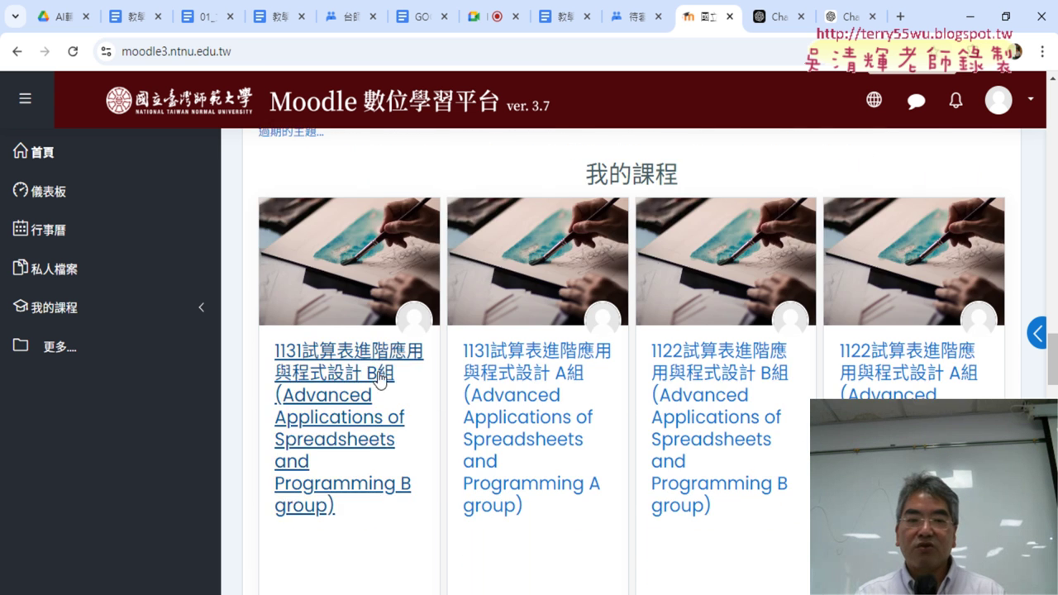
pyautogui.scroll(-2, 380, 379)
pyautogui.click(407, 493)
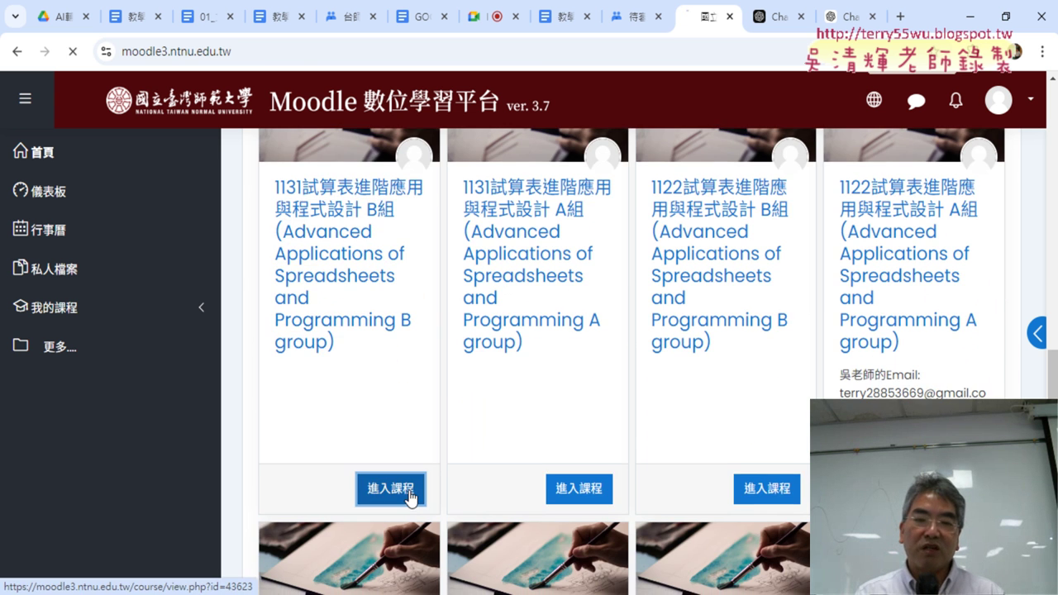
pyautogui.scroll(-2, 576, 324)
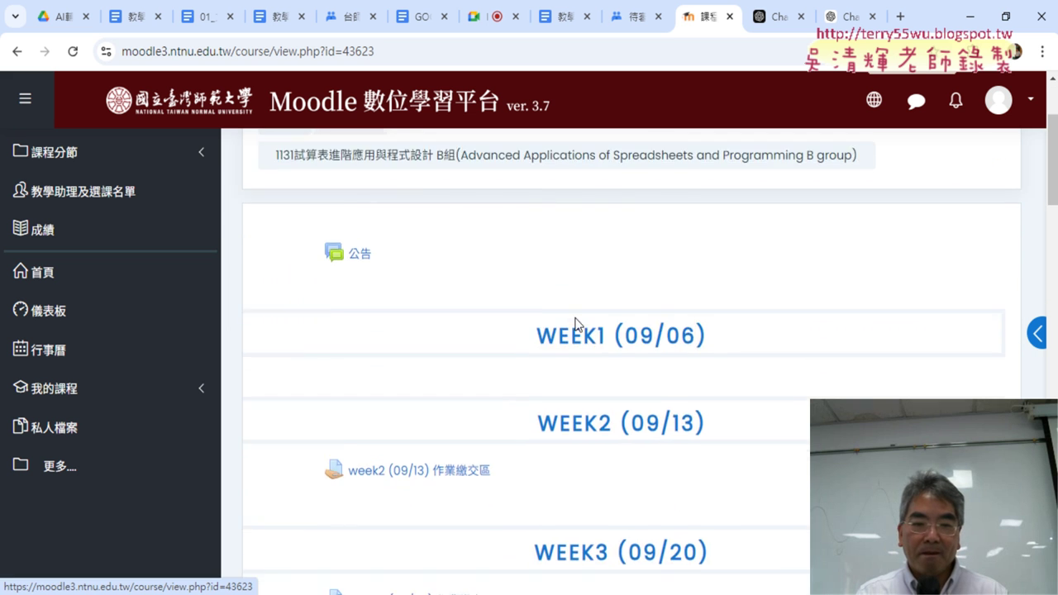
pyautogui.scroll(-2, 576, 324)
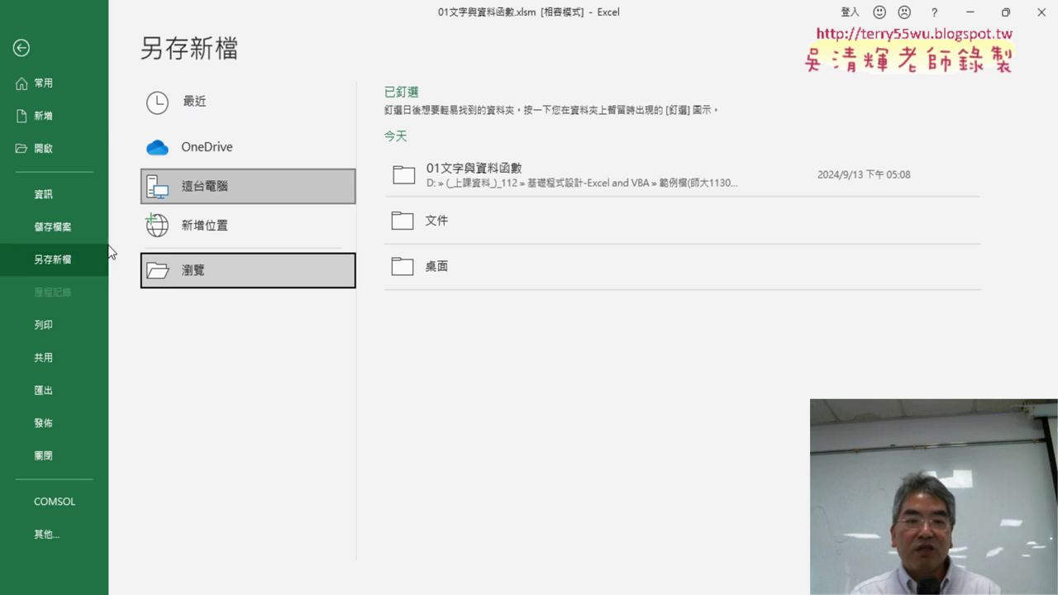
# Return from the Save As page to the 綜合練習 (2) sheet, then switch to Moodle and back to Excel
pyautogui.click(20, 48)
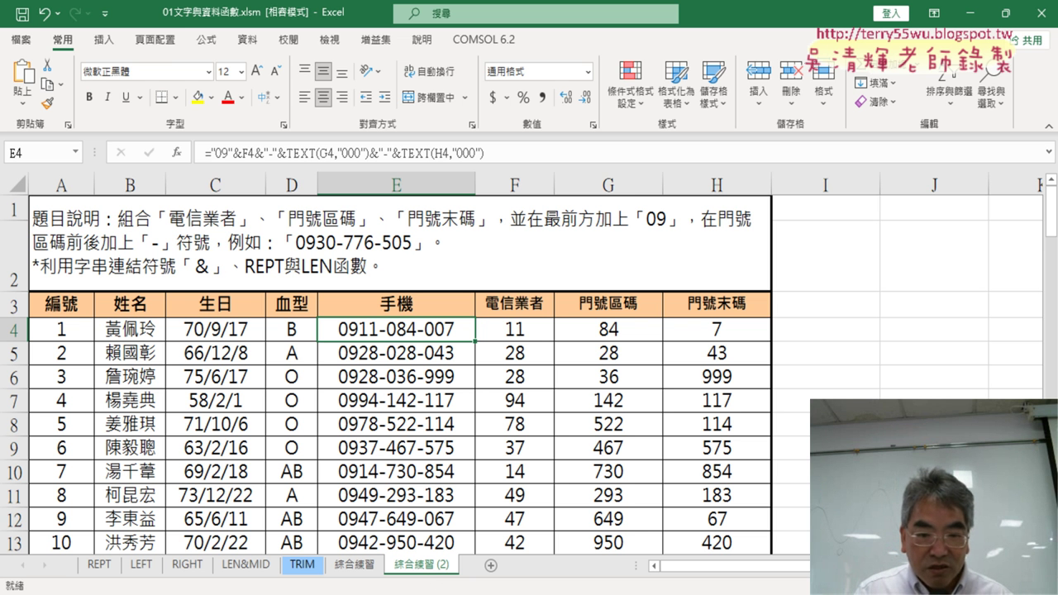
pyautogui.hotkey('alt', 'Tab')
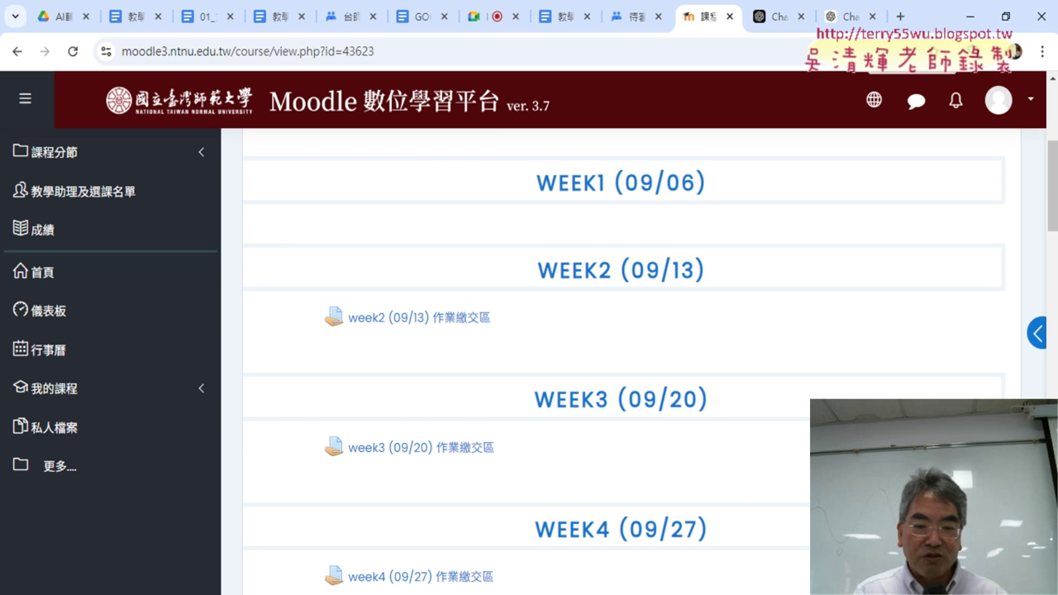
pyautogui.hotkey('alt', 'Tab')
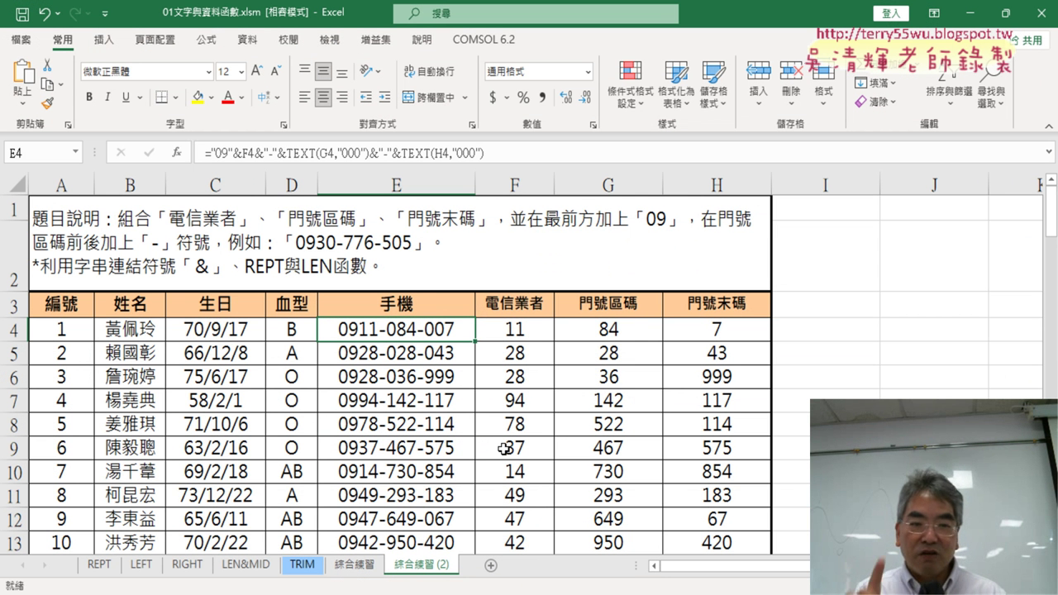